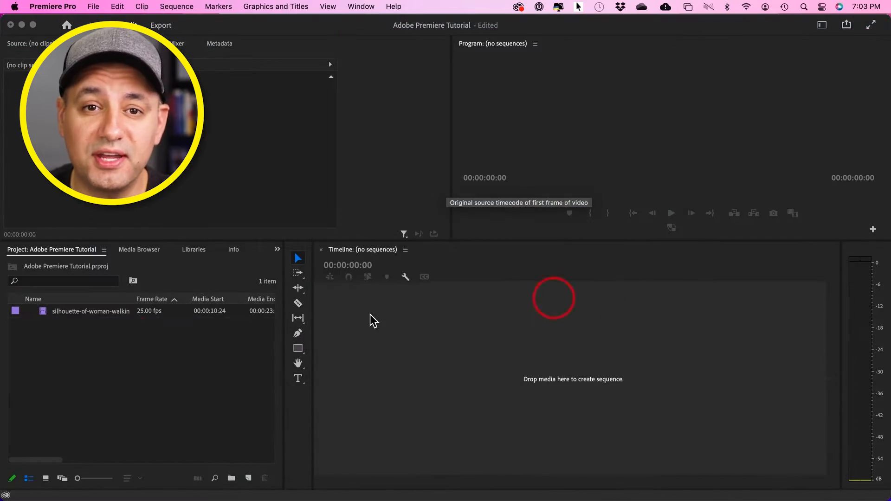
{"action": "left_click", "coordinate": [102, 339]}
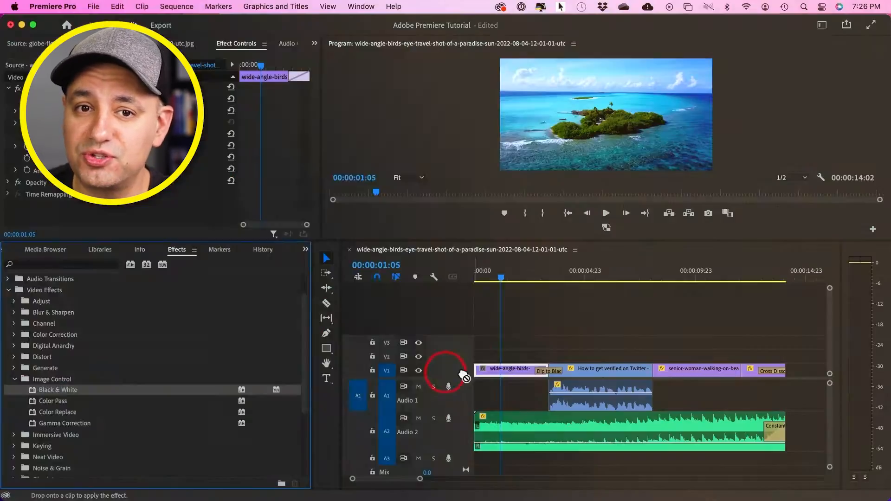
{"action": "left_click_drag", "start_coordinate": [460, 370], "coordinate": [520, 373]}
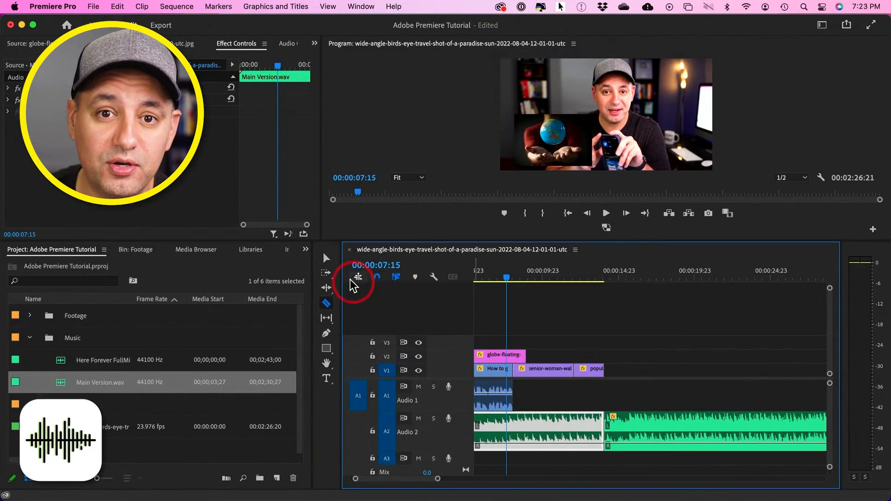
{"action": "left_click", "coordinate": [330, 261]}
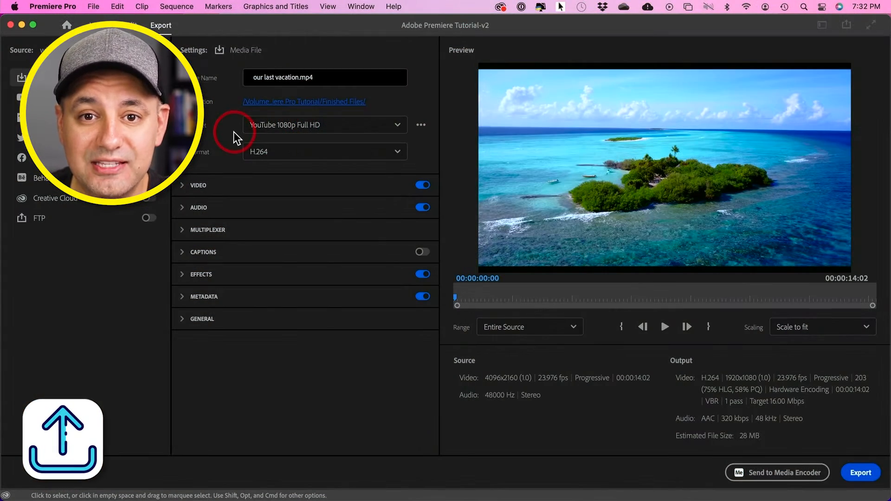
{"action": "left_click", "coordinate": [267, 127]}
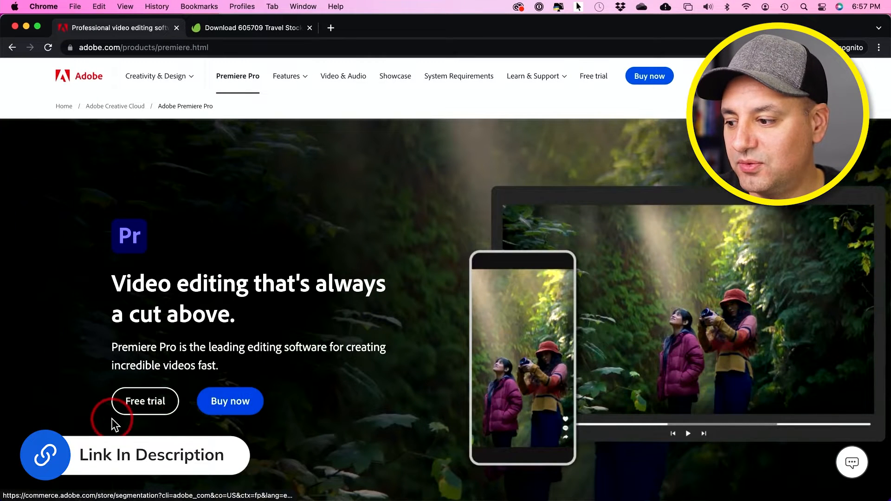
- Open the Premiere Pro purchase plans and look at the Creative Cloud All Apps 100GB option
{"action": "left_click", "coordinate": [230, 405]}
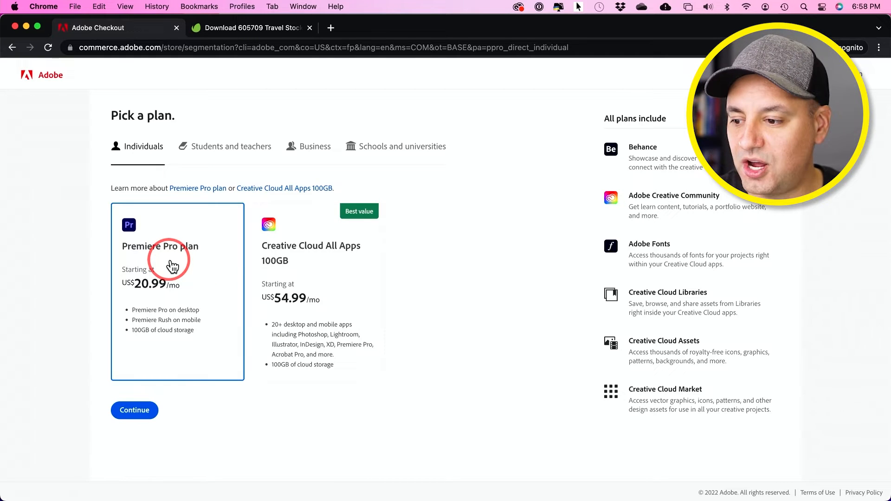
{"action": "left_click", "coordinate": [310, 335]}
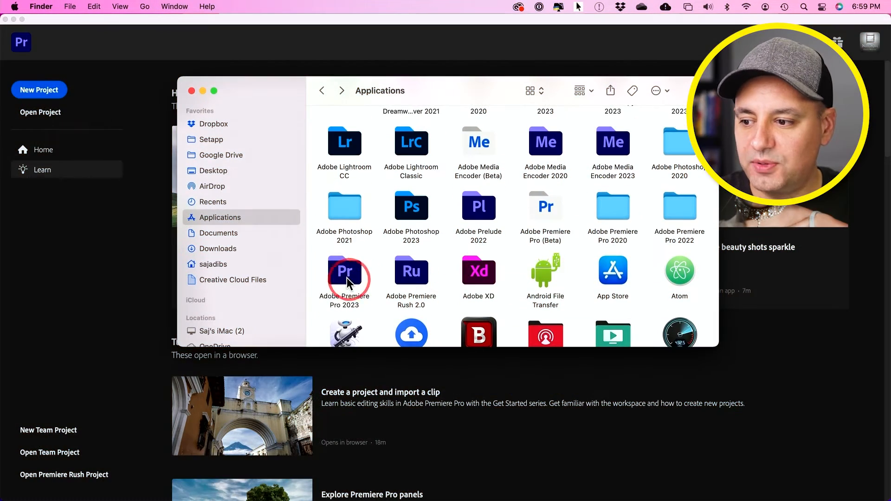
- Launch Adobe Premiere Pro 2023 from the Applications folder
{"action": "left_click", "coordinate": [346, 277]}
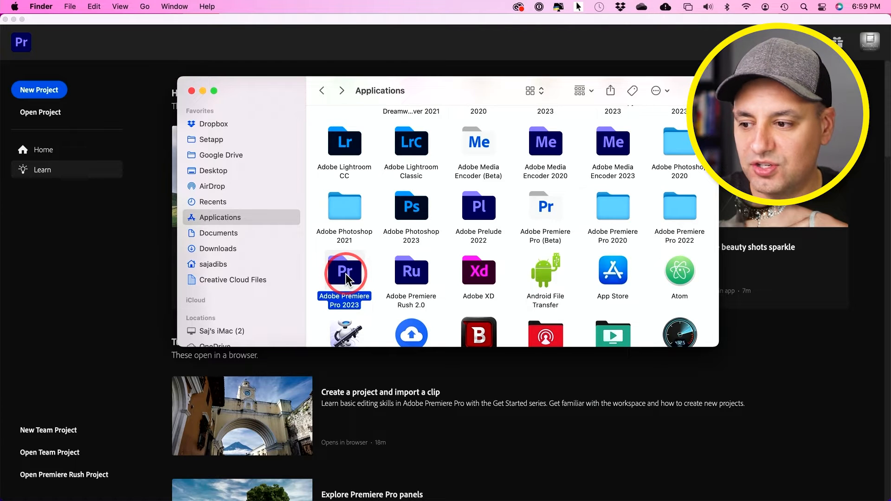
{"action": "double_click", "coordinate": [346, 274]}
{"action": "left_click", "coordinate": [564, 339]}
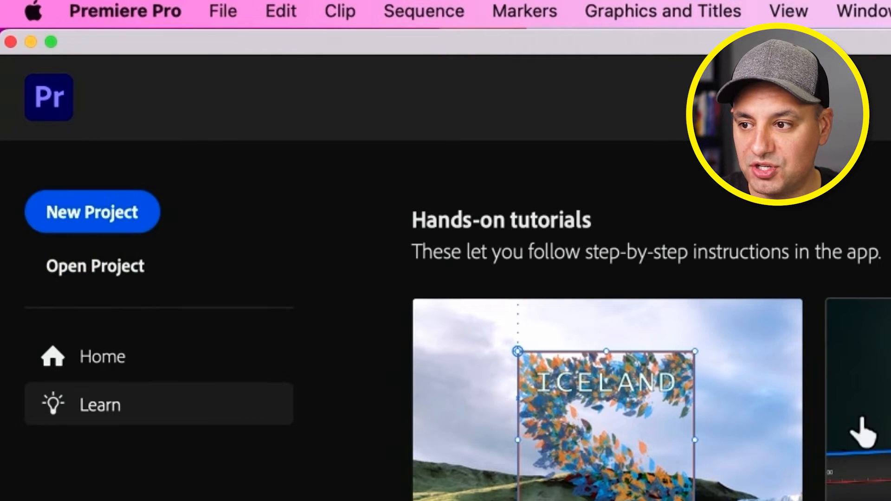
- Start a new project named "Adobe Premiere Tutorial" and choose a custom project location for it
{"action": "left_click", "coordinate": [50, 215]}
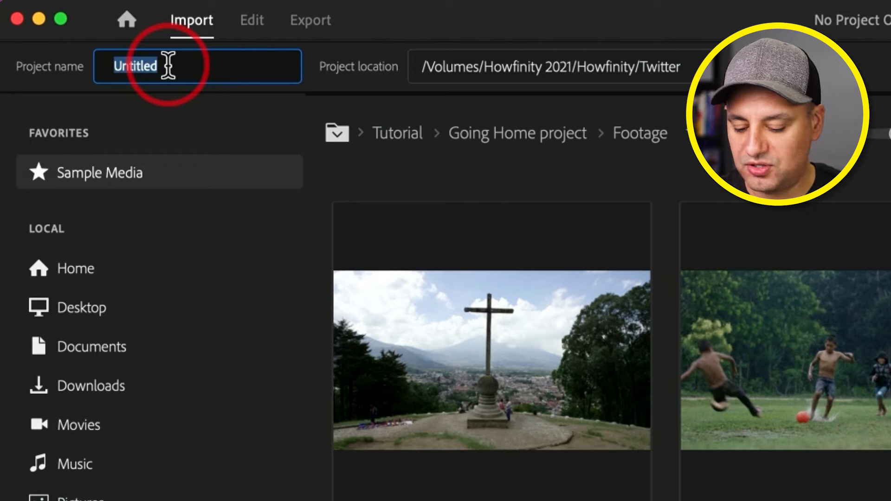
{"action": "type", "text": "Adobe Premiere Tutorial"}
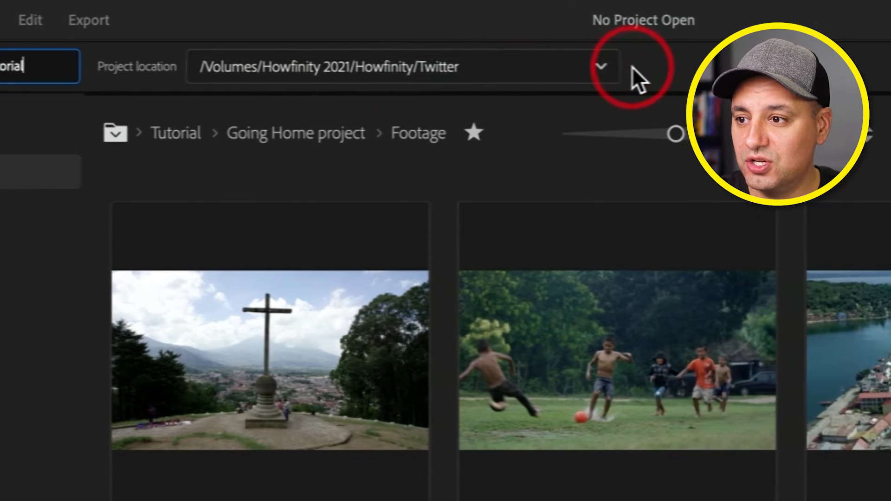
{"action": "left_click", "coordinate": [589, 72]}
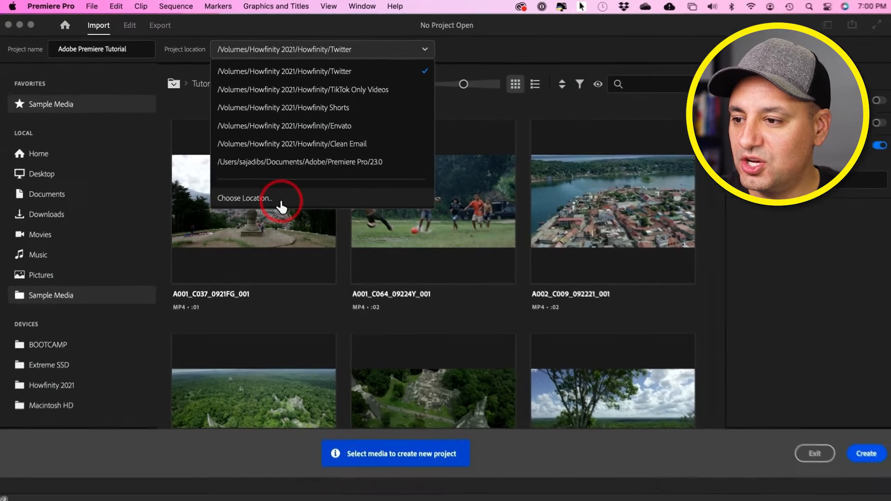
{"action": "left_click", "coordinate": [287, 259]}
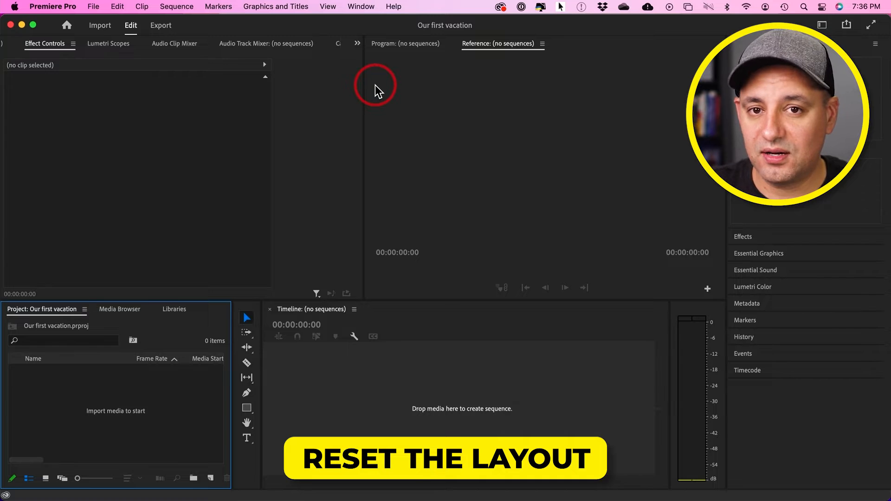
- Switch the workspace layout to Default Editing
{"action": "left_click", "coordinate": [361, 6]}
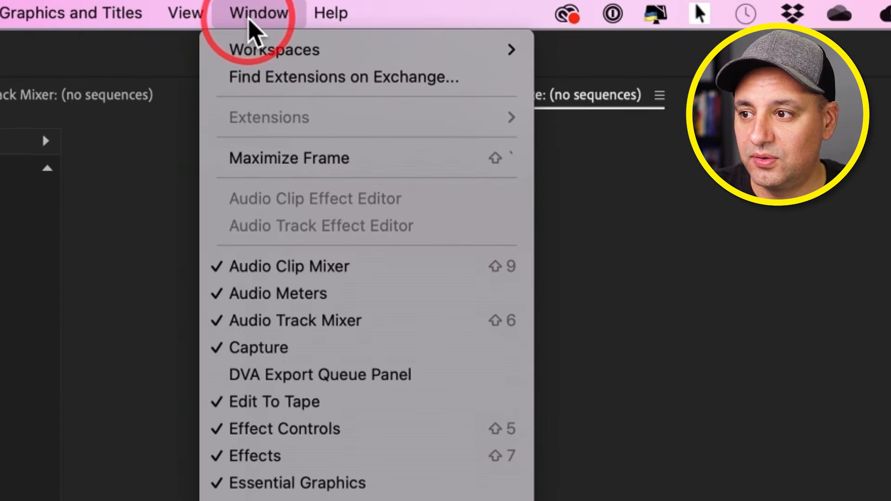
{"action": "mouse_move", "coordinate": [250, 51]}
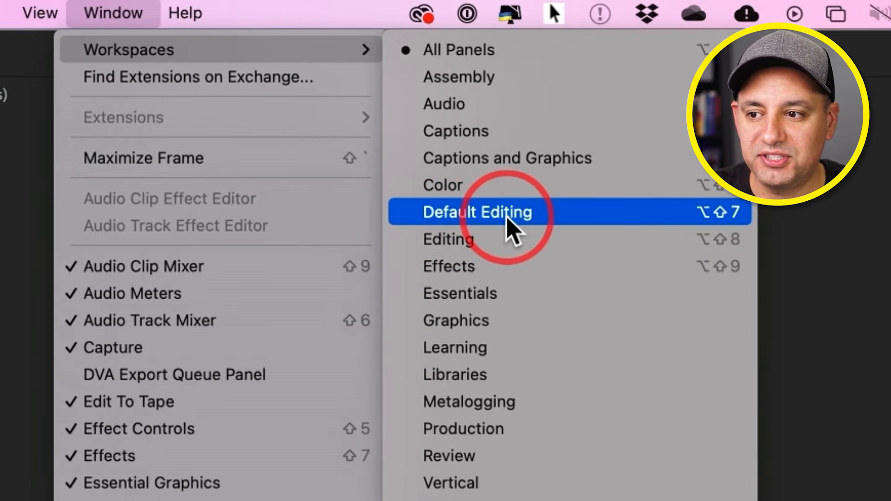
{"action": "left_click", "coordinate": [507, 217]}
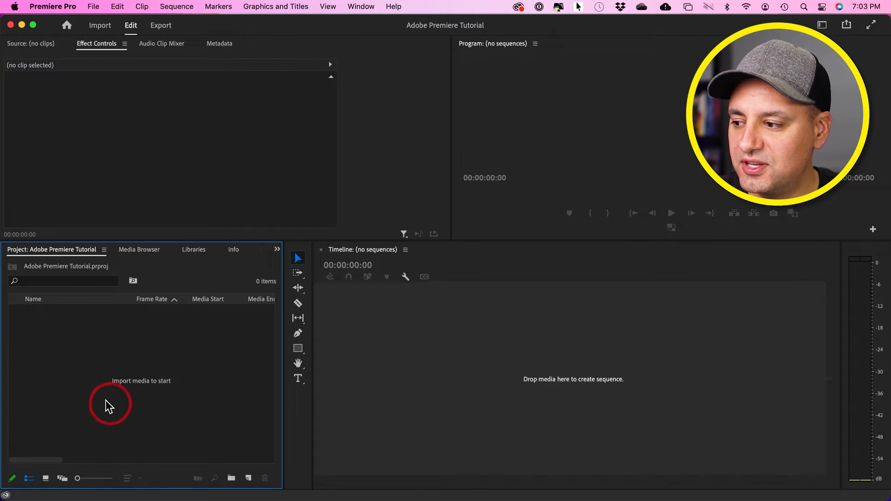
- Import only the silhouette-of-woman-walking-on-beach clip from the Footage folder inside Adobe Premiere Pro Tutorial
{"action": "double_click", "coordinate": [160, 387]}
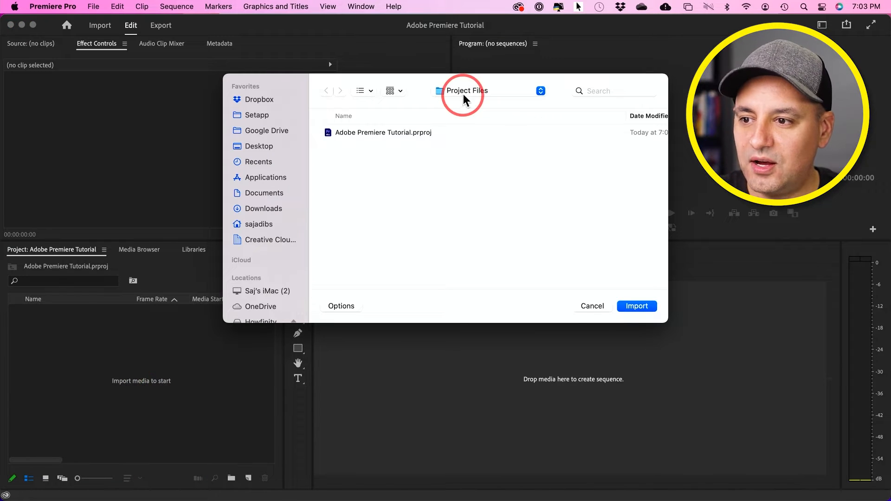
{"action": "left_click", "coordinate": [462, 93]}
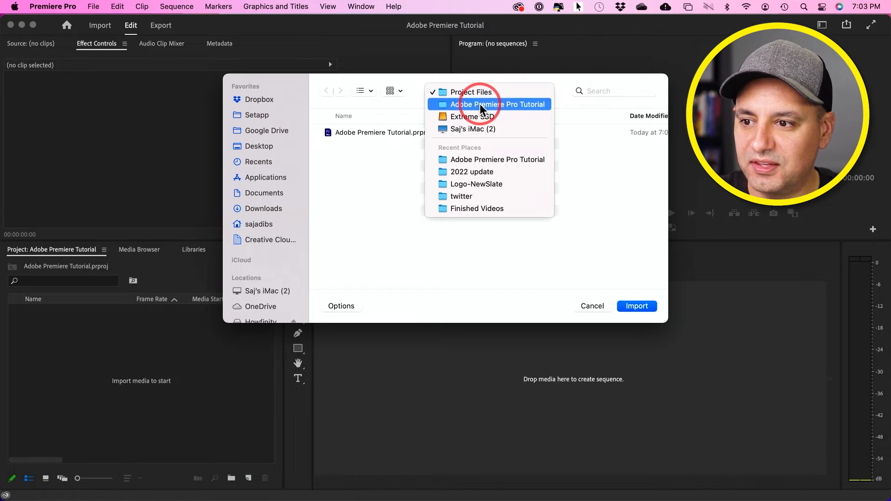
{"action": "left_click", "coordinate": [483, 104]}
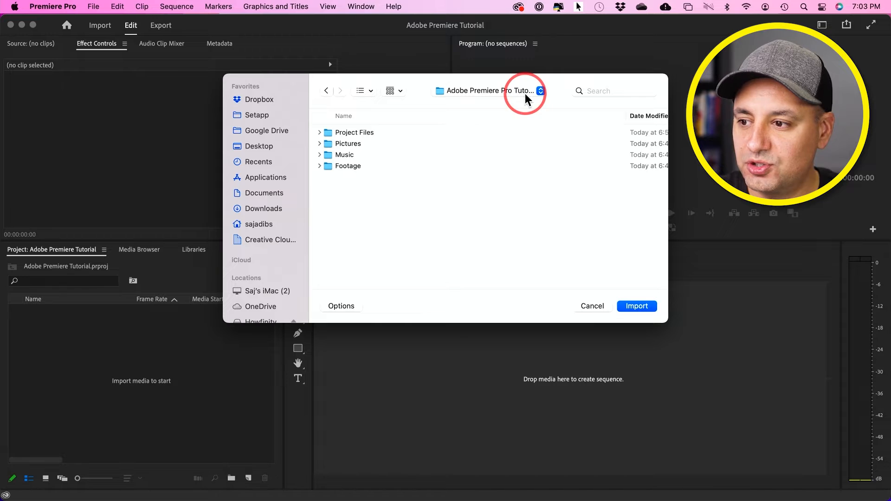
{"action": "left_click", "coordinate": [319, 166]}
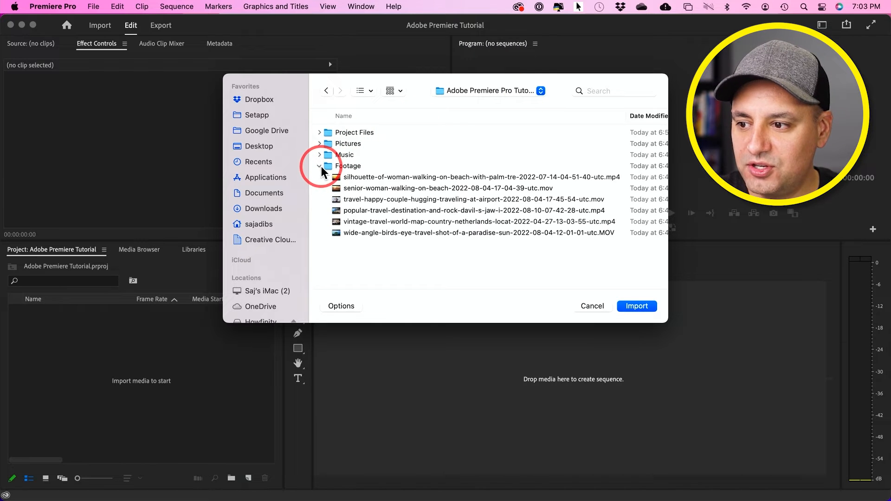
{"action": "left_click", "coordinate": [343, 179]}
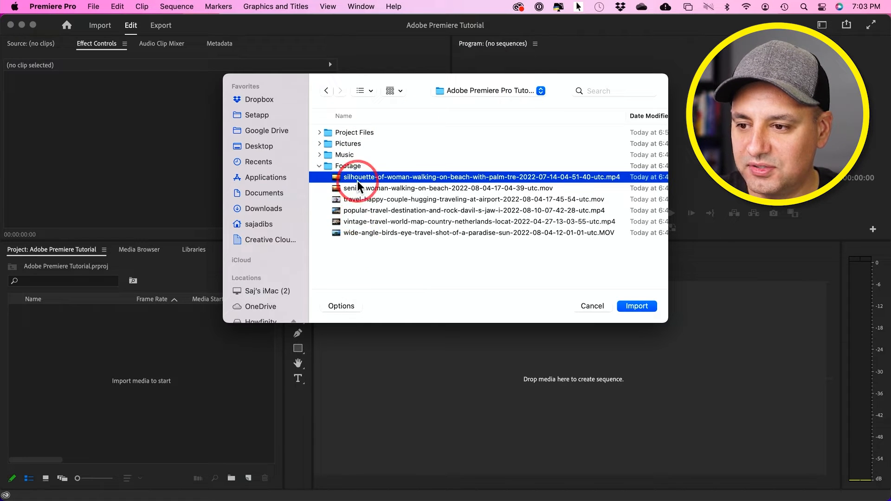
{"action": "left_click", "coordinate": [320, 155]}
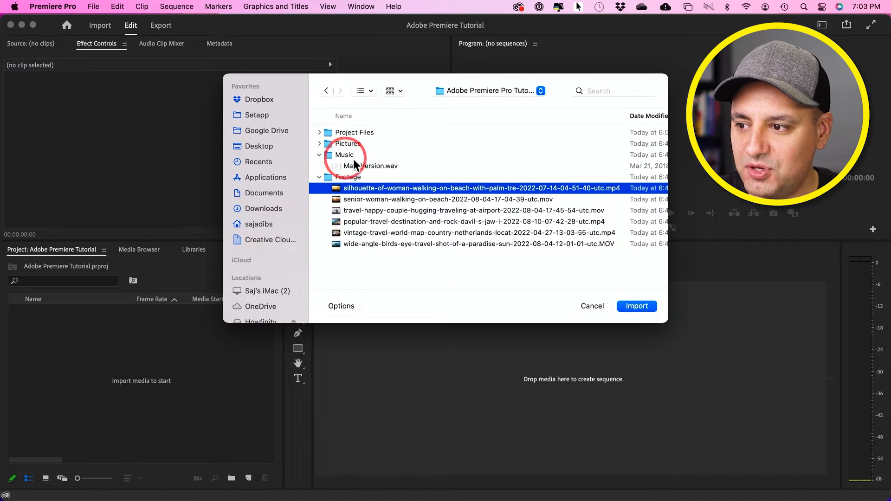
{"action": "left_click", "coordinate": [319, 144]}
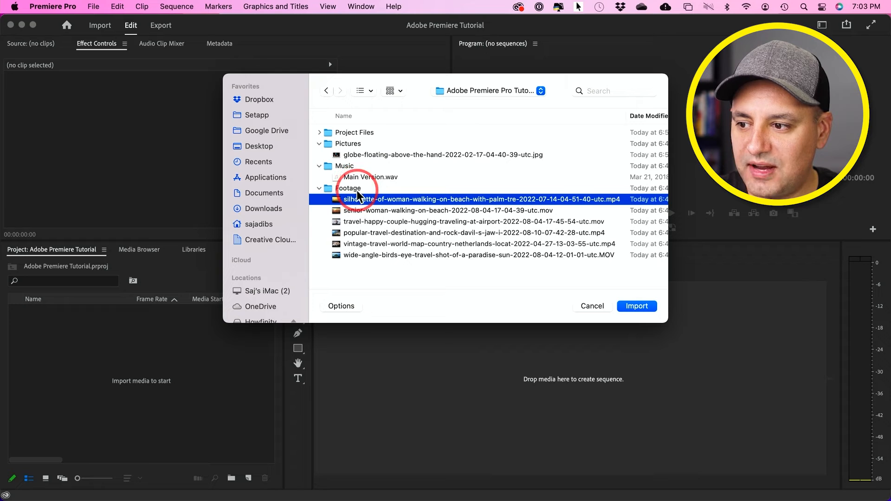
{"action": "left_click", "coordinate": [628, 303]}
{"action": "left_click", "coordinate": [102, 327]}
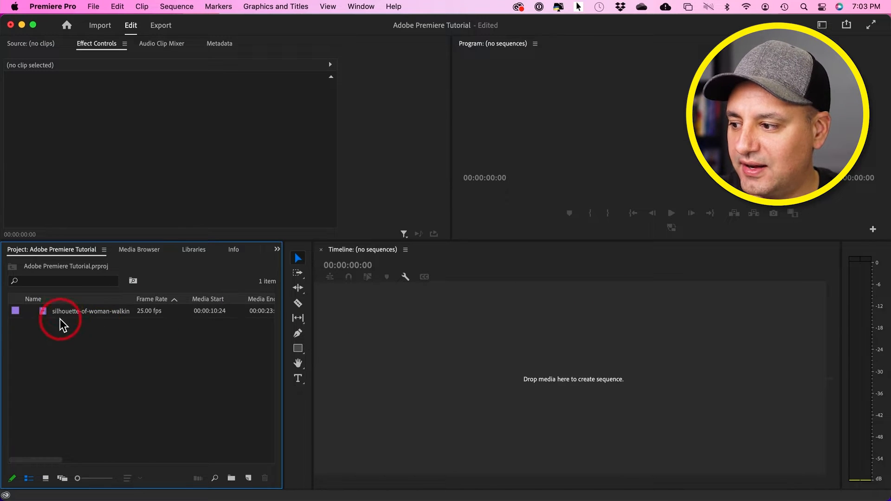
- Import the entire Footage folder from the Adobe Premiere Pro Tutorial folder into the project
{"action": "double_click", "coordinate": [85, 336]}
{"action": "left_click", "coordinate": [486, 84]}
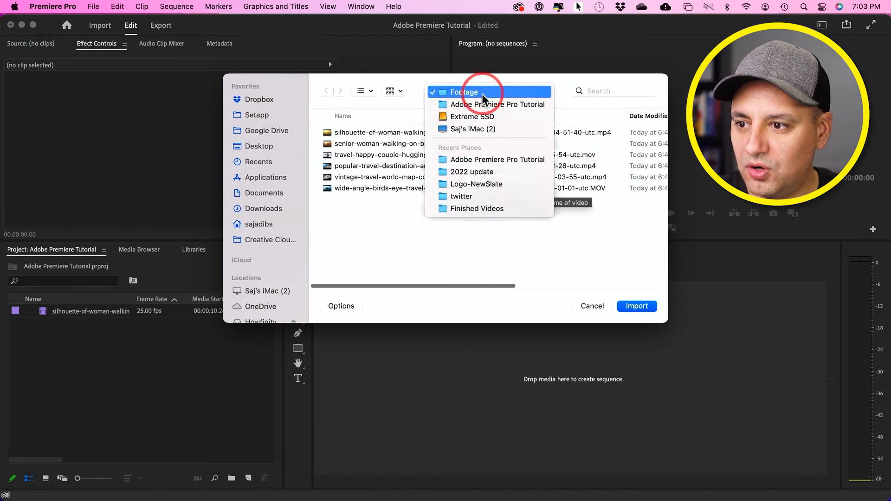
{"action": "left_click", "coordinate": [480, 103]}
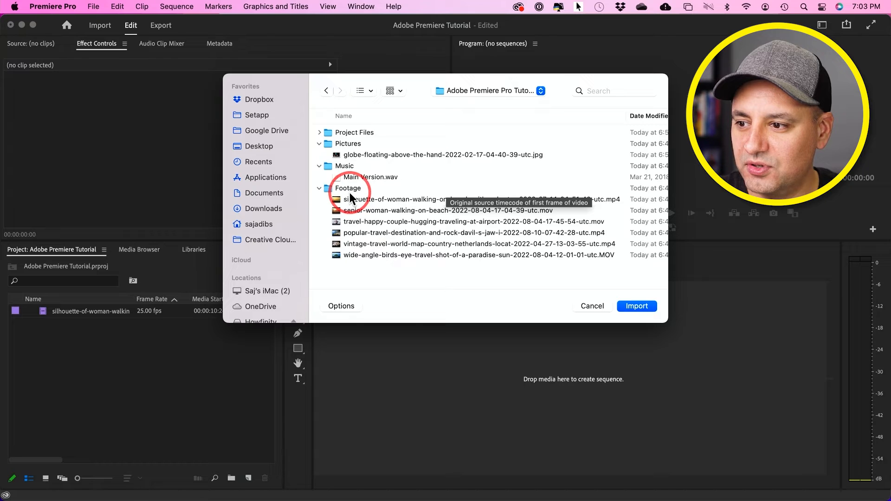
{"action": "left_click", "coordinate": [349, 190]}
{"action": "left_click", "coordinate": [633, 306]}
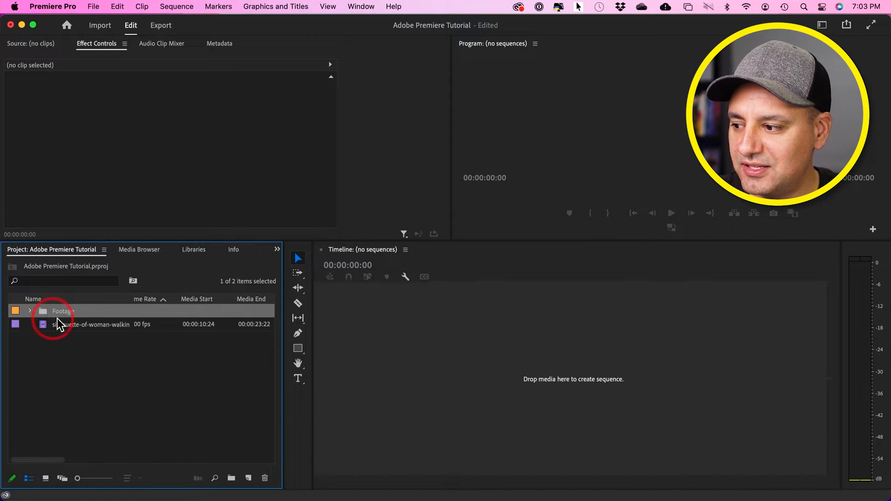
- Delete the standalone silhouette clip outside the Footage bin from the project
{"action": "left_click", "coordinate": [62, 324]}
{"action": "key", "text": "Delete"}
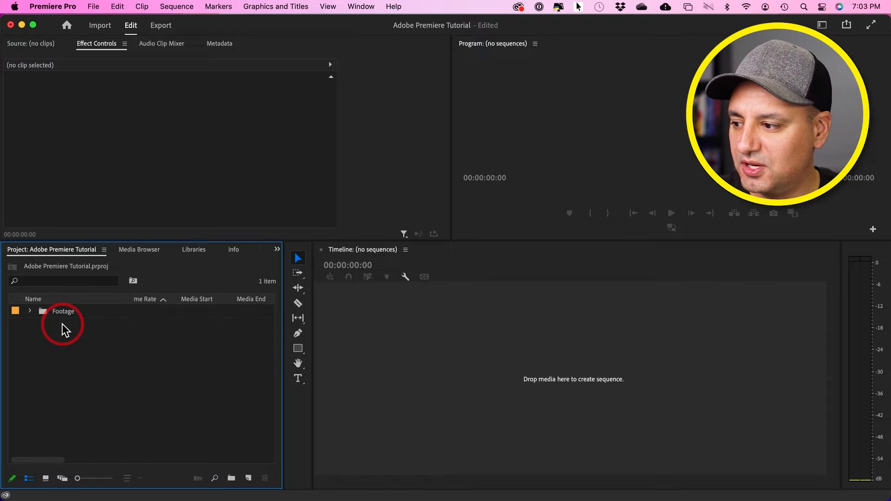
- Review the clips inside the Footage bin and enlarge the item rows in the project list
{"action": "left_click", "coordinate": [30, 311]}
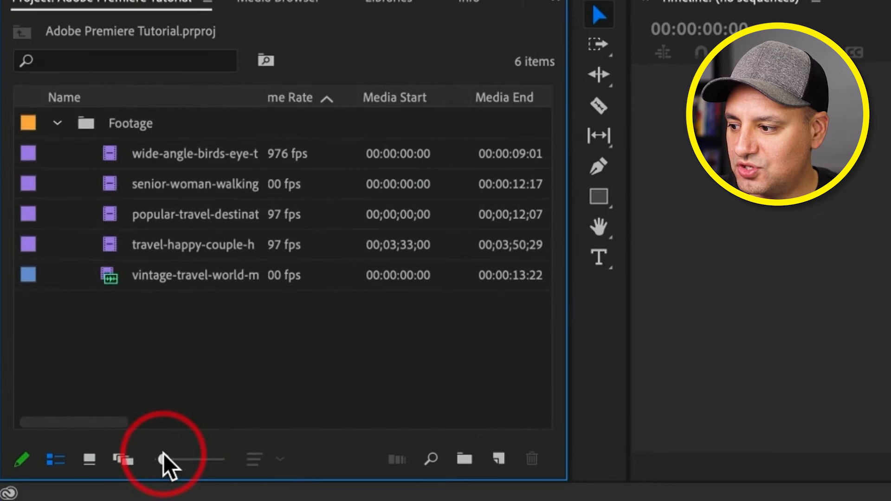
{"action": "left_click_drag", "start_coordinate": [163, 454], "coordinate": [193, 453]}
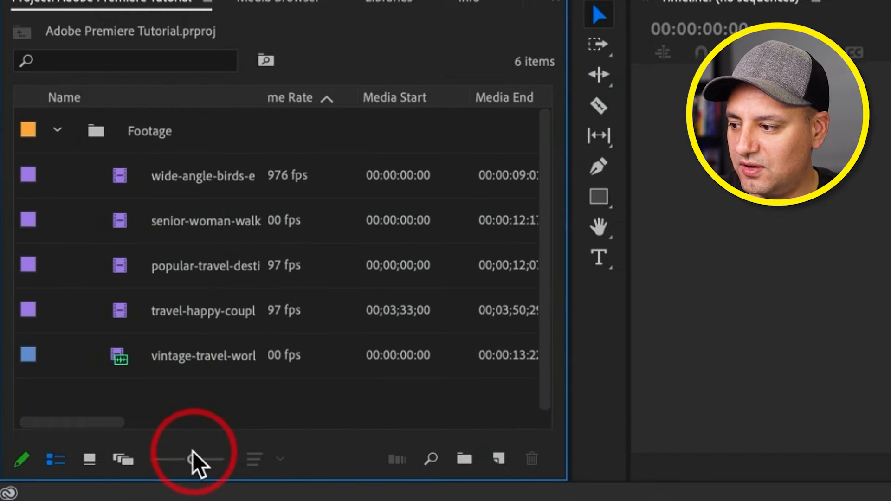
{"action": "left_click", "coordinate": [57, 130]}
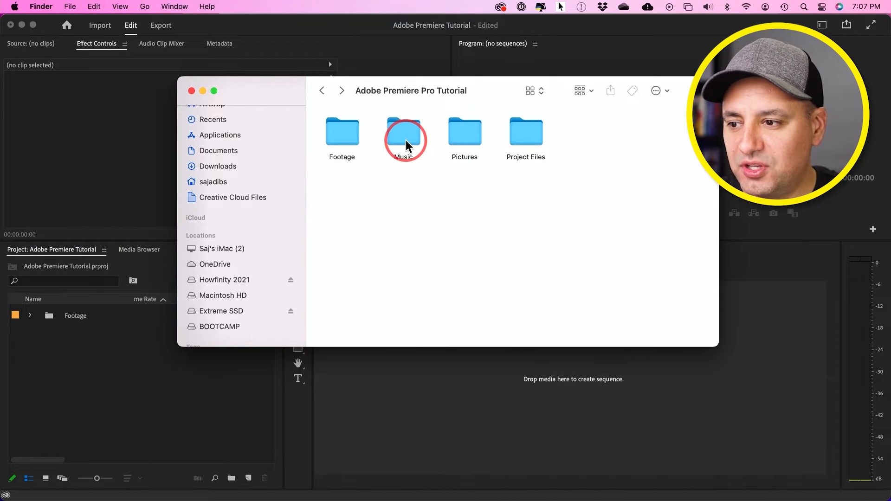
- Add the Music and Pictures folders from Finder to the project and check the contents of both bins
{"action": "left_click_drag", "start_coordinate": [405, 127], "coordinate": [123, 374]}
{"action": "left_click_drag", "start_coordinate": [458, 140], "coordinate": [92, 386]}
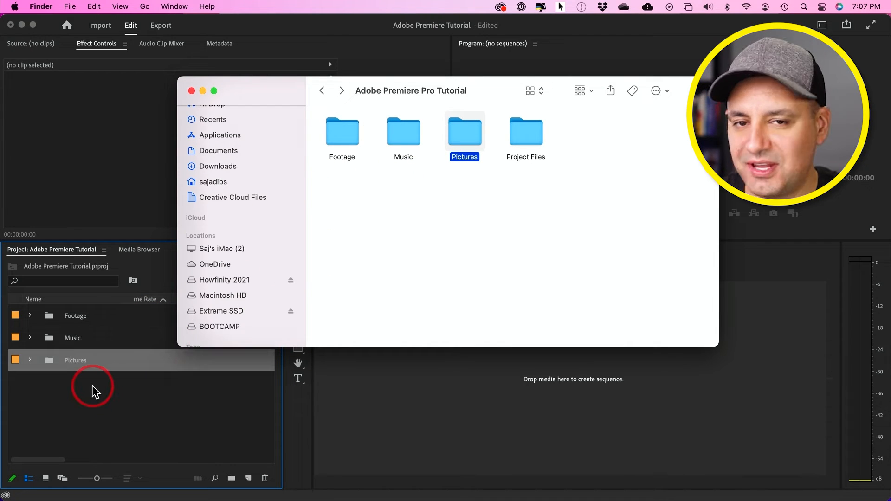
{"action": "left_click", "coordinate": [92, 386]}
{"action": "left_click", "coordinate": [28, 360]}
{"action": "left_click", "coordinate": [30, 339]}
{"action": "left_click", "coordinate": [32, 338]}
{"action": "left_click", "coordinate": [30, 361]}
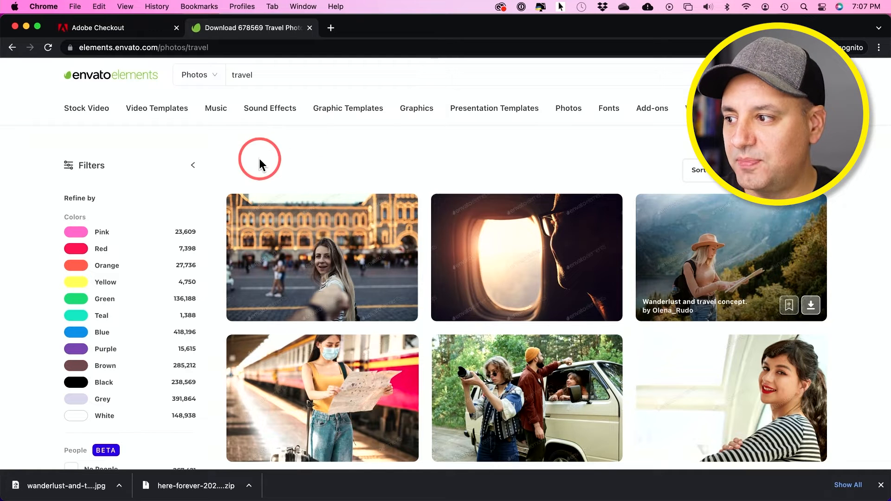
- Switch to Envato Elements in Chrome and search its stock videos for "travel"
{"action": "left_click", "coordinate": [90, 113]}
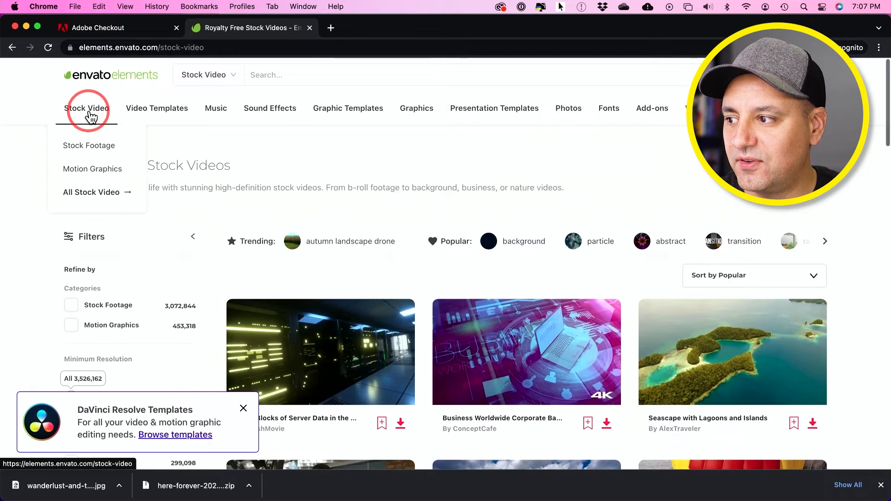
{"action": "left_click", "coordinate": [326, 77]}
{"action": "type", "text": "travel"}
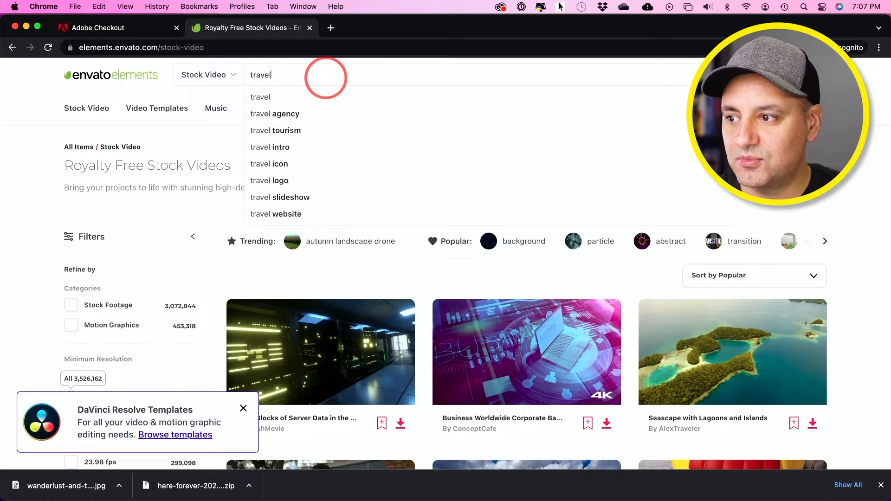
{"action": "key", "text": "Return"}
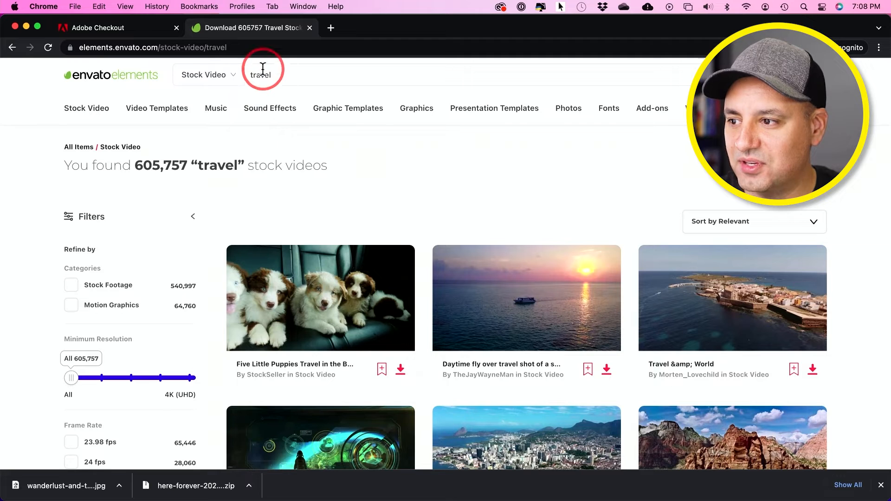
- Browse the Photos and Music sections of Envato Elements for other stock media
{"action": "left_click", "coordinate": [575, 116]}
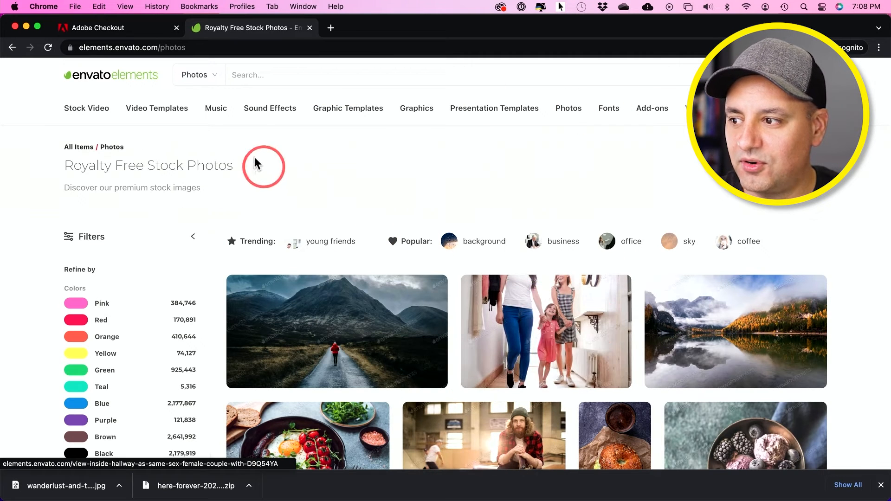
{"action": "left_click", "coordinate": [217, 111]}
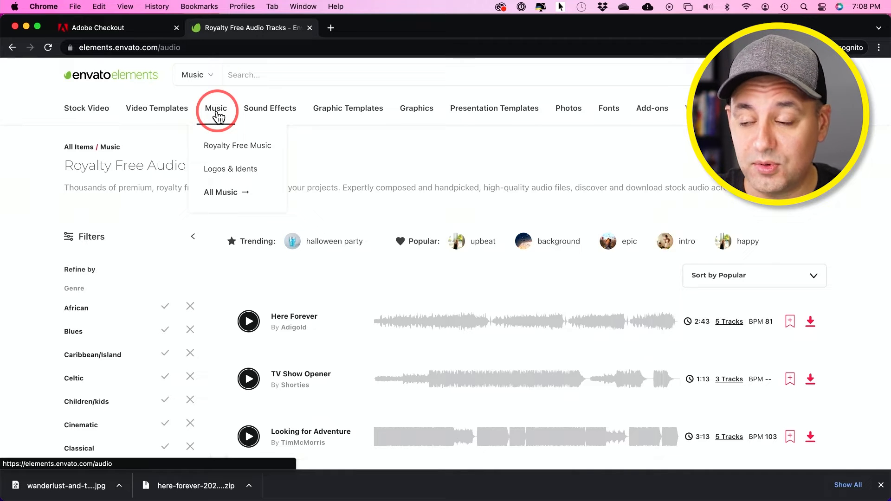
{"action": "mouse_move", "coordinate": [82, 111]}
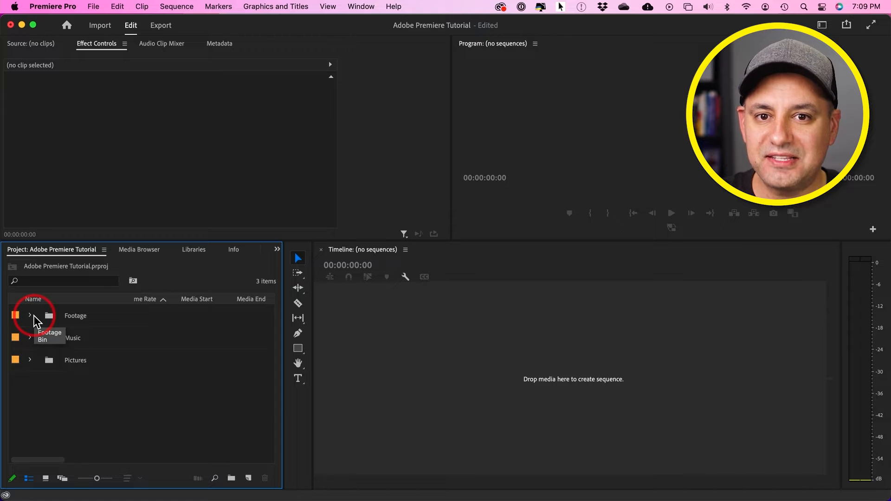
- Return to Premiere Pro, expand the Footage bin and load the wide-angle birds-eye island clip into the Source Monitor
{"action": "left_click", "coordinate": [29, 315]}
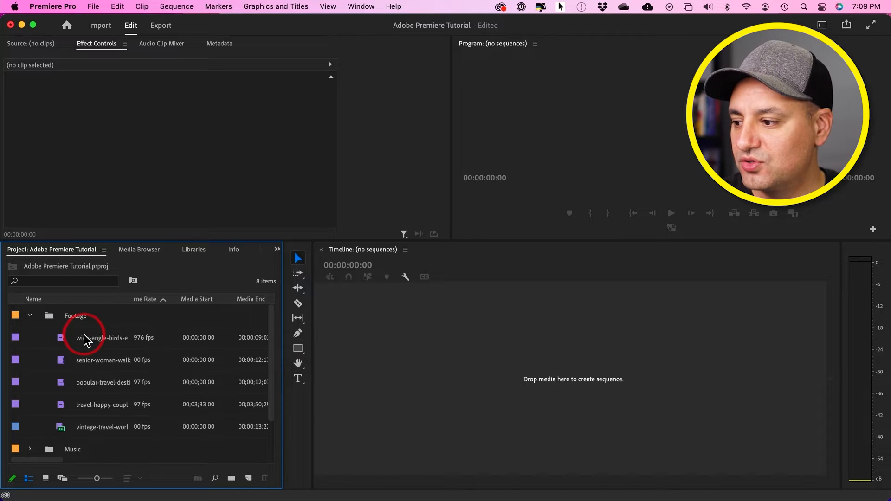
{"action": "scroll", "coordinate": [140, 347], "scroll_direction": "left", "scroll_amount": 2}
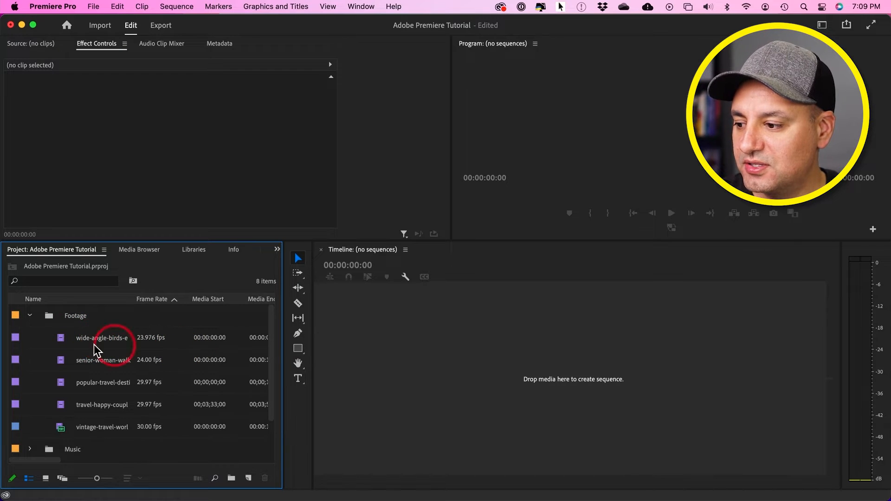
{"action": "left_click", "coordinate": [56, 341]}
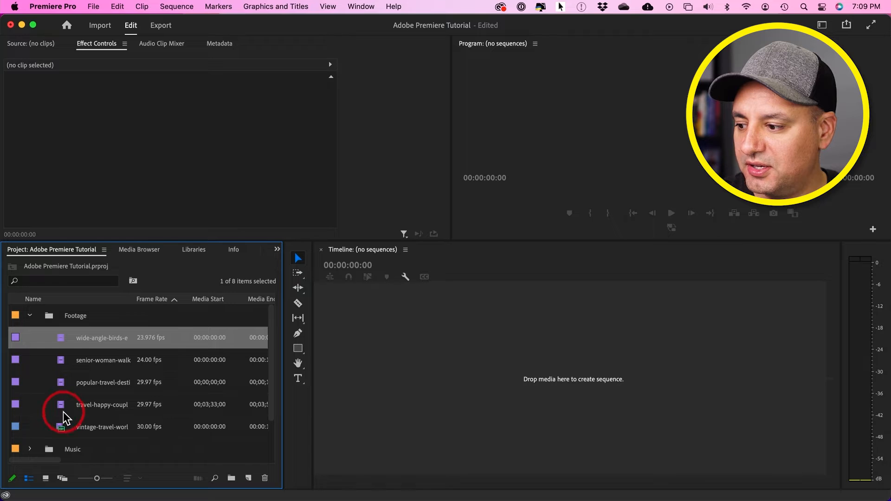
{"action": "double_click", "coordinate": [61, 343]}
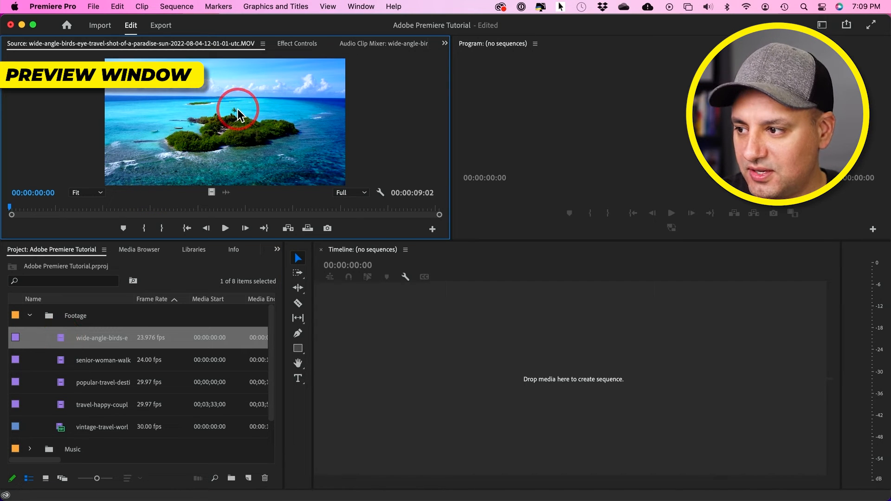
- Preview the island clip in the Source Monitor by playing, pausing and scrubbing through it
{"action": "left_click", "coordinate": [226, 229]}
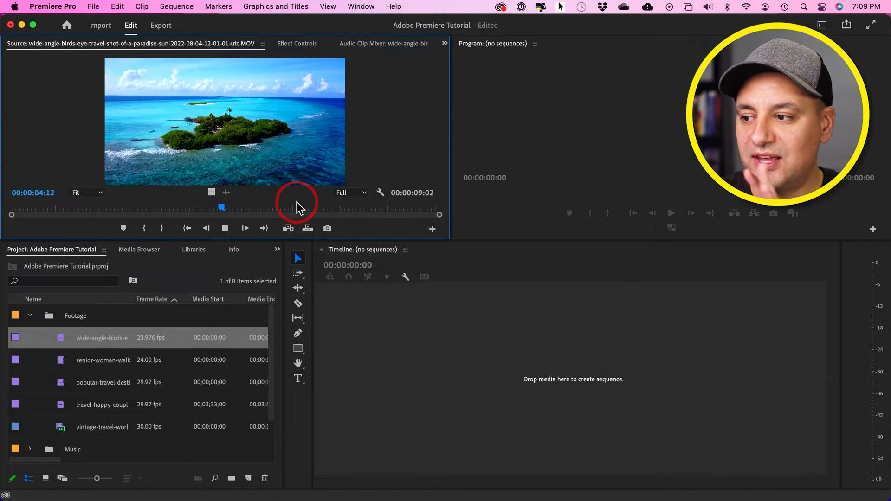
{"action": "key", "text": "space"}
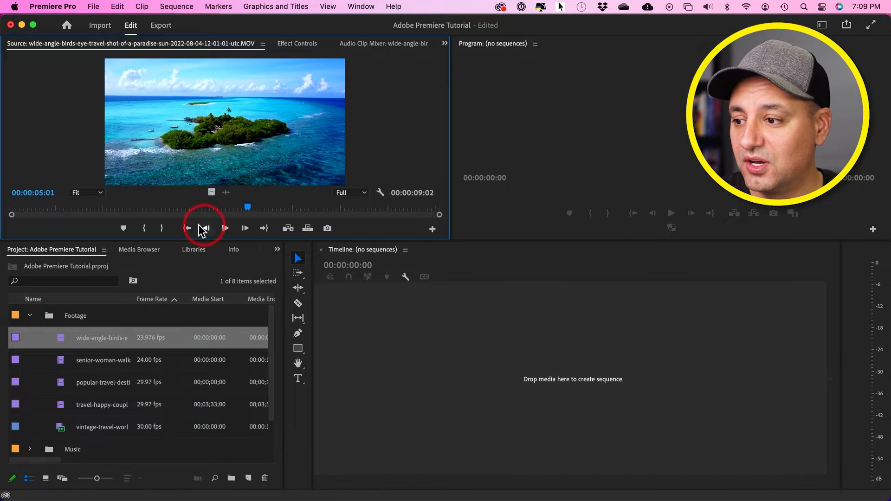
{"action": "left_click_drag", "start_coordinate": [207, 211], "coordinate": [41, 214]}
{"action": "key", "text": "space"}
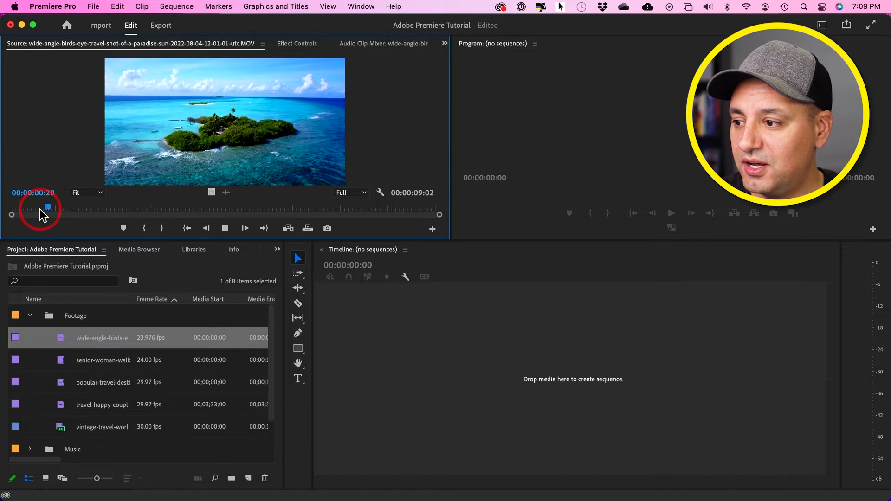
{"action": "left_click", "coordinate": [226, 229]}
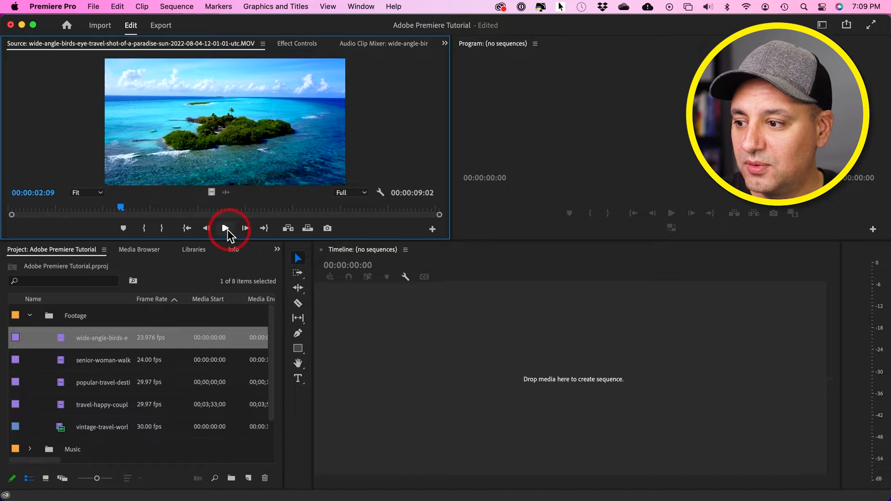
{"action": "left_click", "coordinate": [226, 228]}
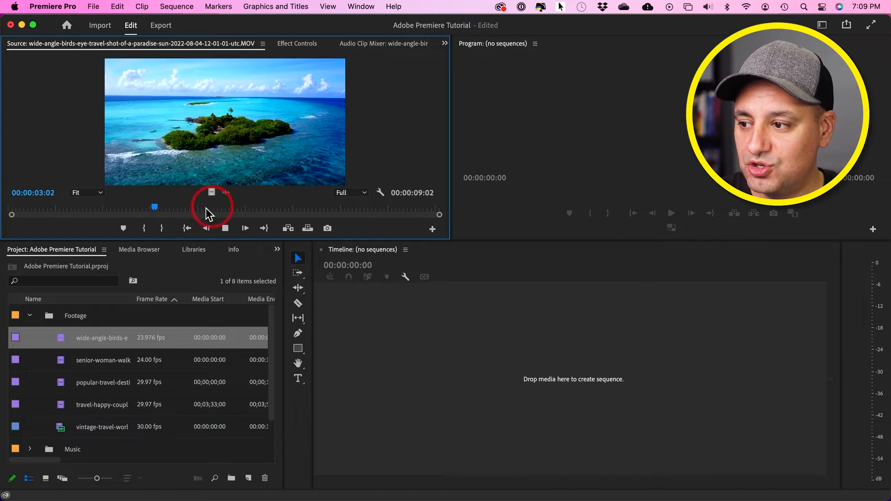
{"action": "left_click", "coordinate": [185, 210]}
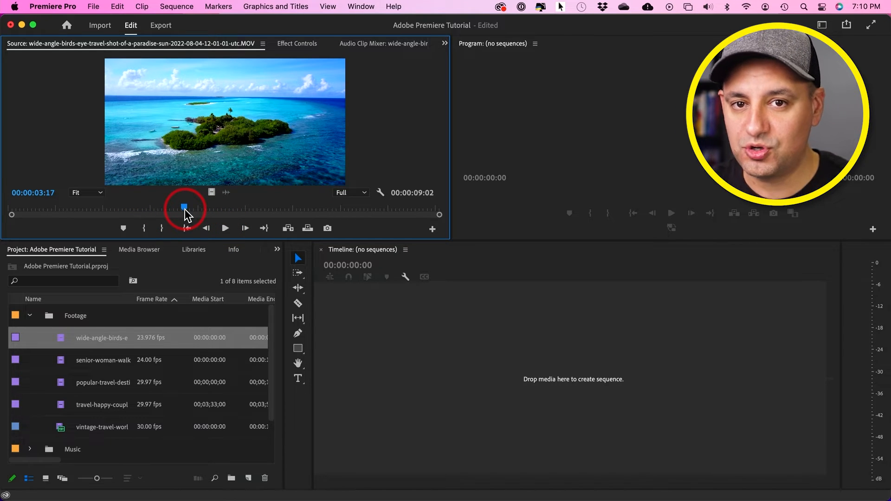
- Mark the island clip's In point at 00:00:02:03 and its Out point at 00:00:06:20 in the Source Monitor
{"action": "left_click_drag", "start_coordinate": [185, 210], "coordinate": [83, 210]}
{"action": "left_click_drag", "start_coordinate": [31, 213], "coordinate": [107, 213]}
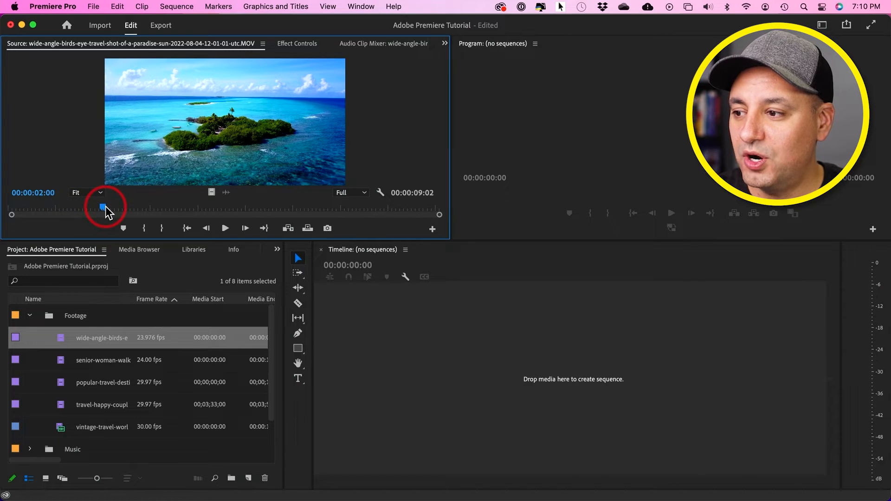
{"action": "mouse_move", "coordinate": [116, 206]}
{"action": "left_mouse_down"}
{"action": "mouse_move", "coordinate": [405, 207]}
{"action": "mouse_move", "coordinate": [95, 210]}
{"action": "mouse_move", "coordinate": [102, 216]}
{"action": "left_mouse_up"}
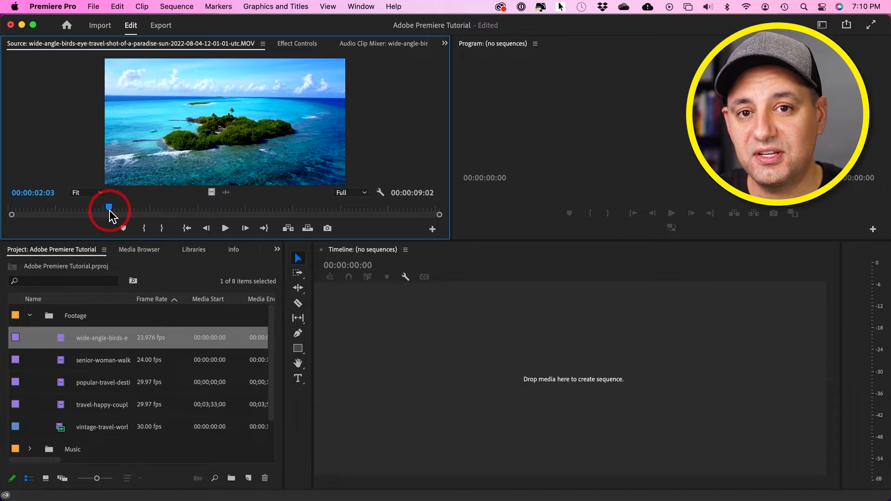
{"action": "key", "text": "i"}
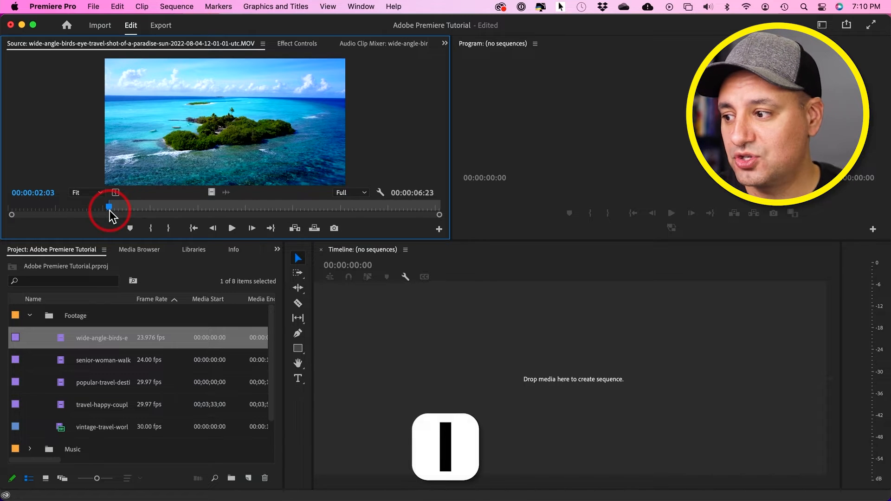
{"action": "left_click_drag", "start_coordinate": [111, 209], "coordinate": [335, 210]}
{"action": "key", "text": "o"}
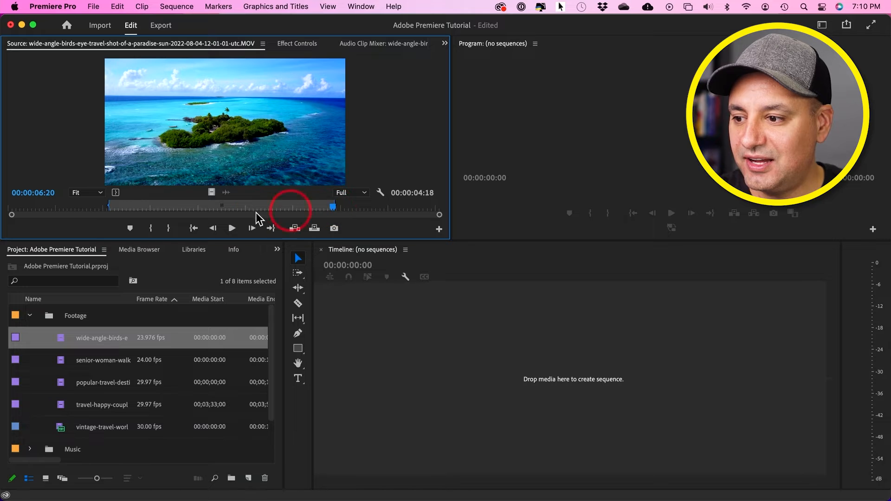
- Create a sequence from the marked island clip in the empty timeline and play it back in the Program Monitor
{"action": "left_click_drag", "start_coordinate": [251, 155], "coordinate": [435, 370]}
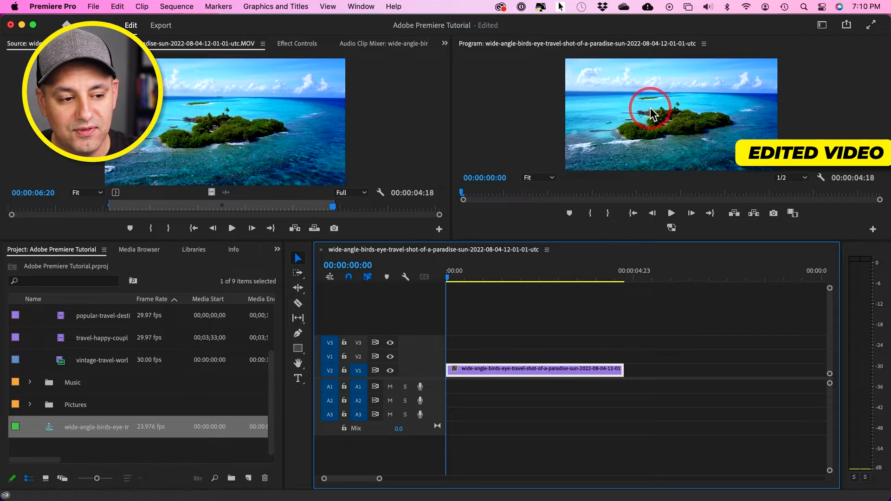
{"action": "left_click", "coordinate": [480, 308]}
{"action": "left_click_drag", "start_coordinate": [465, 276], "coordinate": [404, 278]}
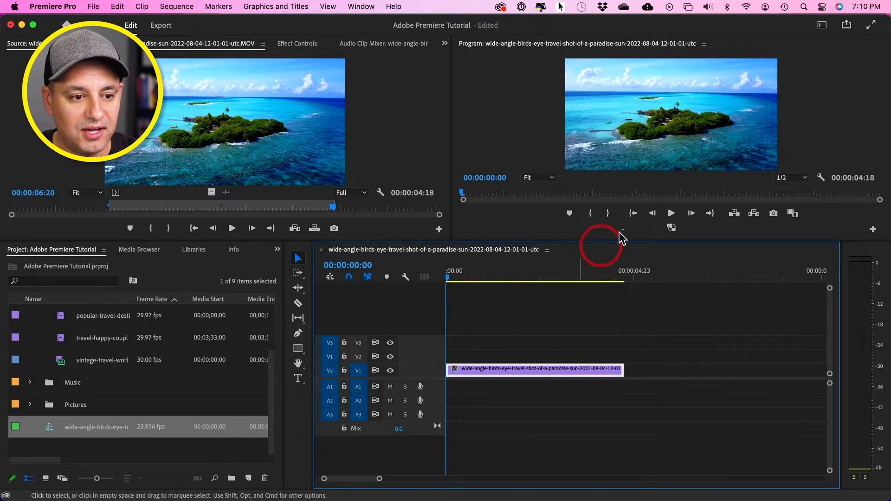
{"action": "left_click", "coordinate": [671, 213]}
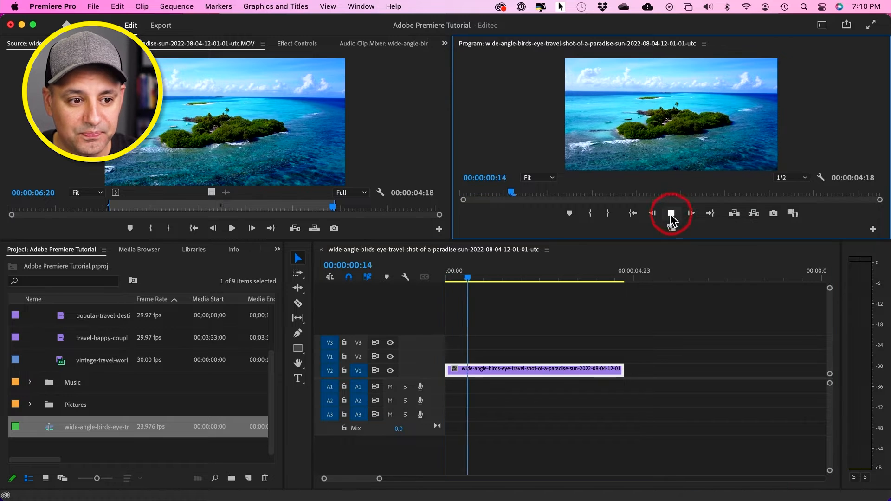
{"action": "left_click", "coordinate": [671, 213]}
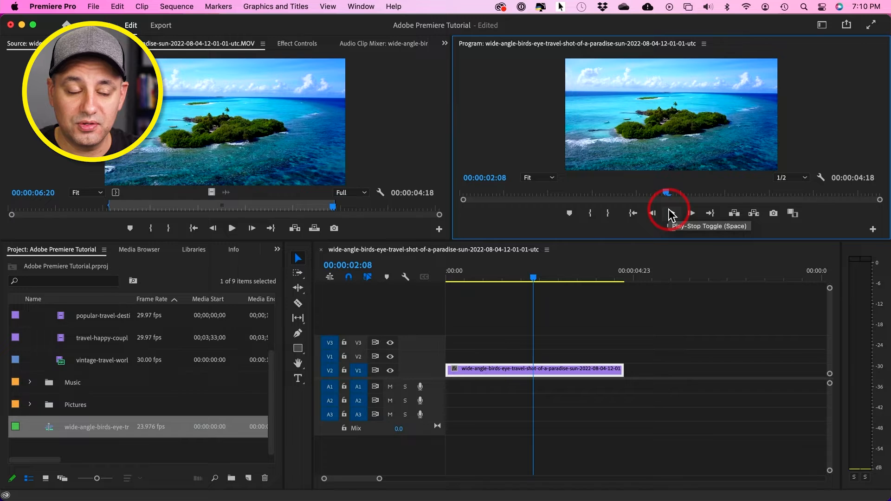
- Mark a 00:00:04:00 range of the senior-woman-walking clip ending at 00:00:09:01 and place it on V1 right after the island clip
{"action": "scroll", "coordinate": [116, 364], "scroll_direction": "up", "scroll_amount": 3}
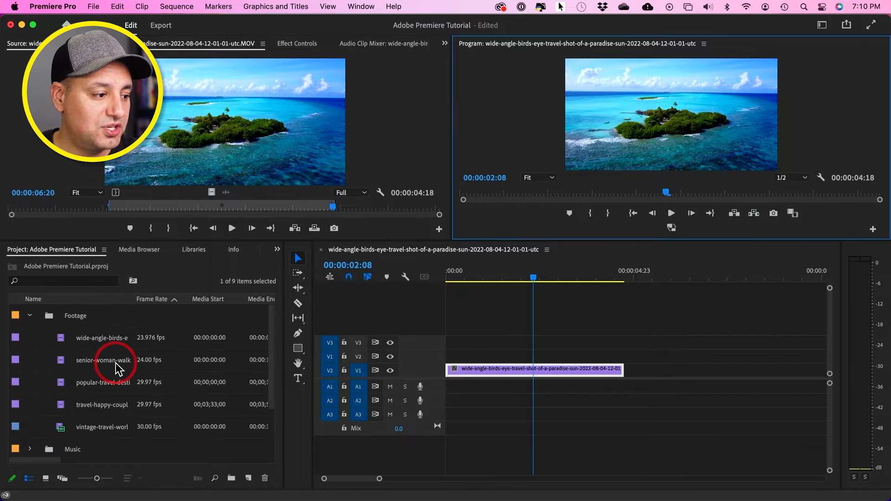
{"action": "double_click", "coordinate": [62, 362]}
{"action": "left_click_drag", "start_coordinate": [44, 224], "coordinate": [318, 204]}
{"action": "key", "text": "i"}
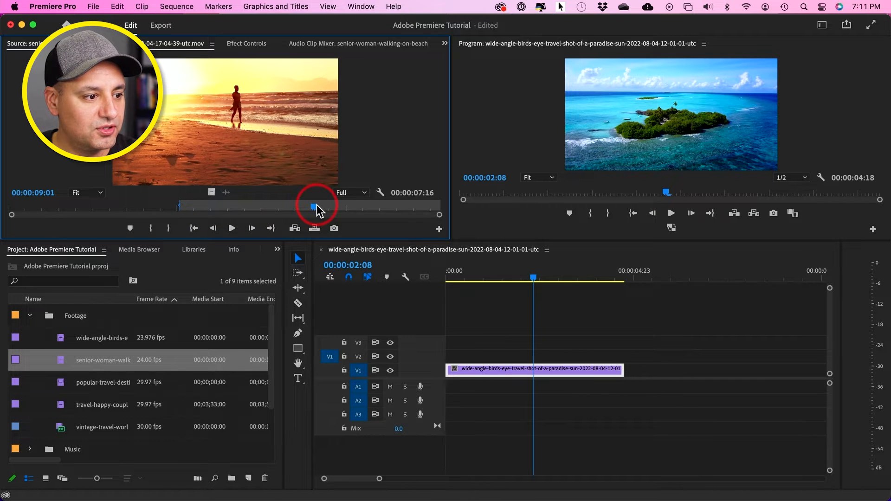
{"action": "key", "text": "o"}
{"action": "left_click_drag", "start_coordinate": [213, 154], "coordinate": [628, 370]}
- Scrub the timeline playhead across the island and beach clips to 00:00:07:18
{"action": "left_click", "coordinate": [582, 322]}
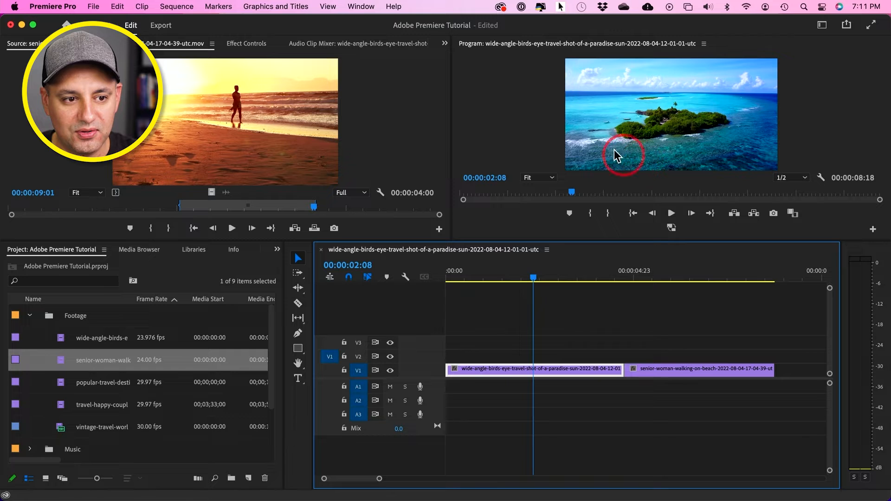
{"action": "left_click", "coordinate": [519, 278]}
{"action": "left_click_drag", "start_coordinate": [530, 286], "coordinate": [738, 297]}
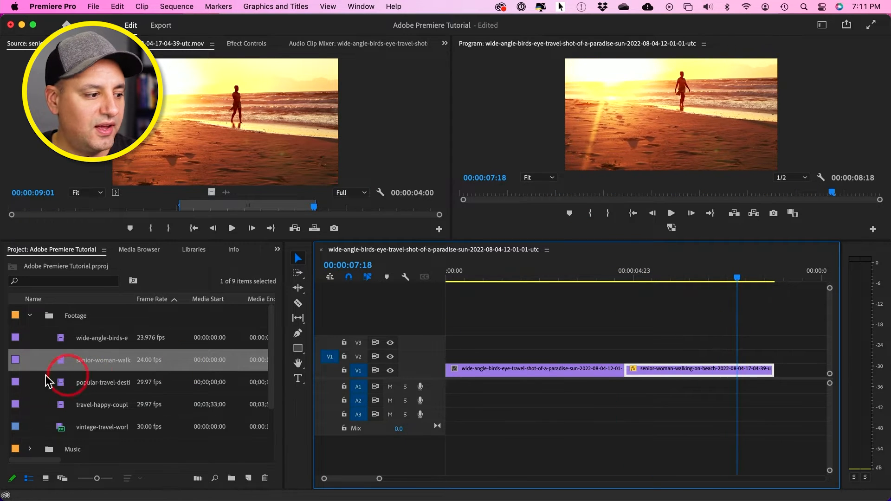
- Mark a 00;00;03;19 range of the popular-travel-destination clip ending at 00;00;08;15 and place it on V1 right after the beach clip
{"action": "double_click", "coordinate": [46, 379]}
{"action": "left_click_drag", "start_coordinate": [26, 211], "coordinate": [305, 206]}
{"action": "key", "text": "i"}
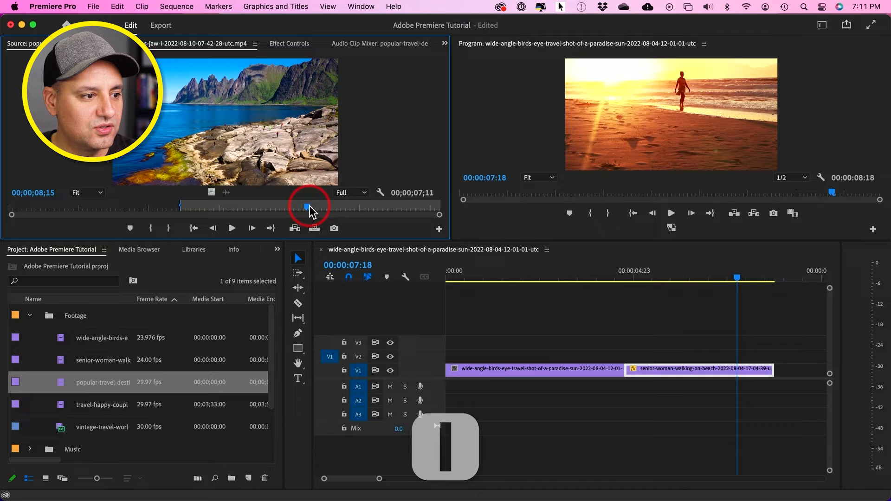
{"action": "key", "text": "o"}
{"action": "left_click_drag", "start_coordinate": [269, 167], "coordinate": [780, 378]}
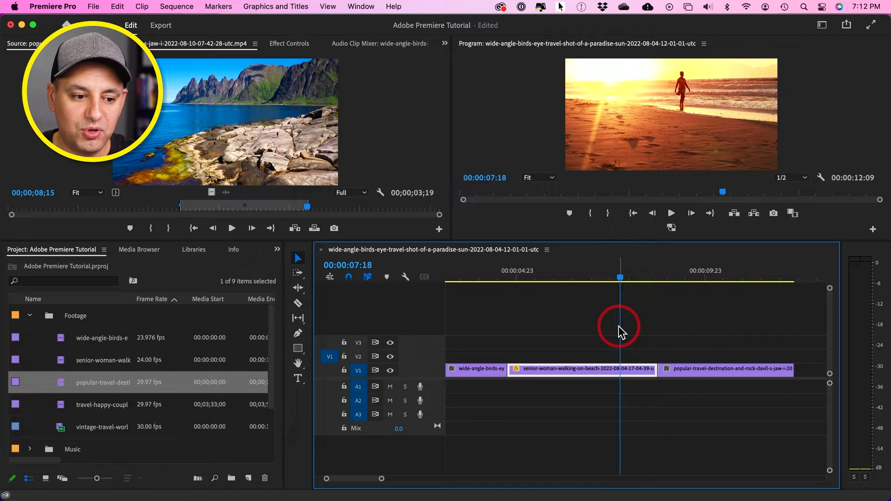
{"action": "left_click", "coordinate": [497, 315]}
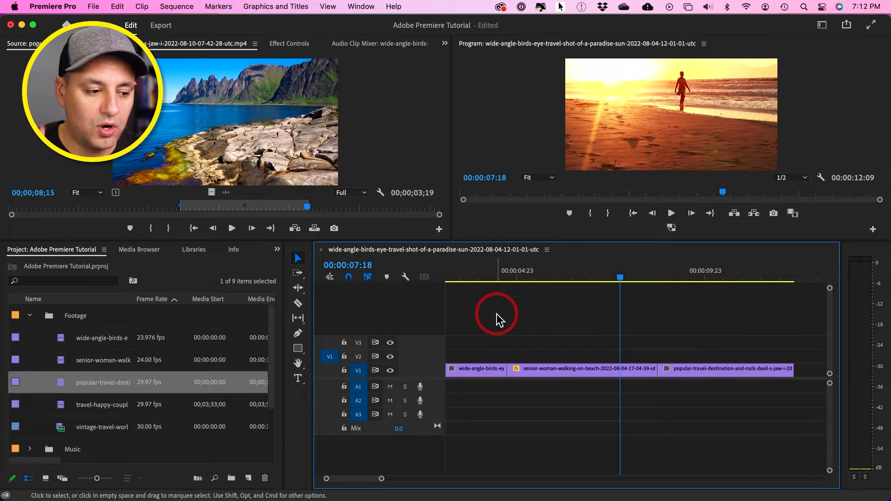
- Open the Footage bin and import the video "How to get verified on Twitter - NEW 2022 update" into it
{"action": "left_click", "coordinate": [68, 312]}
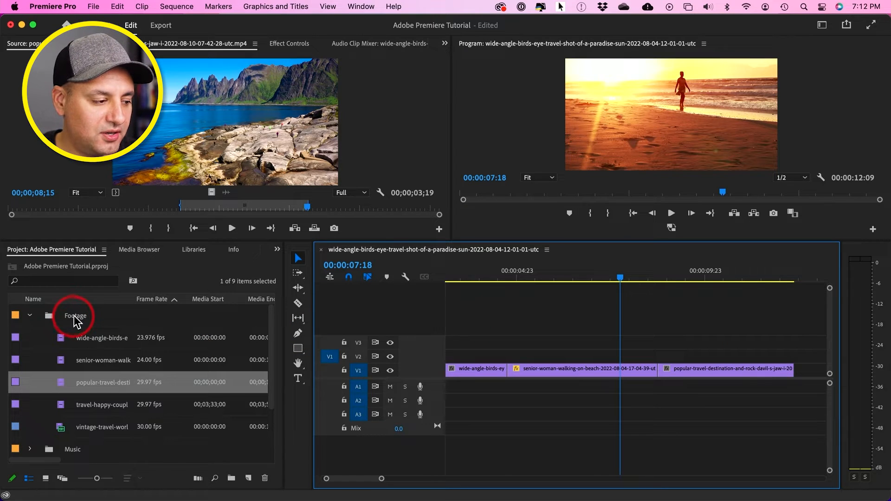
{"action": "double_click", "coordinate": [76, 321]}
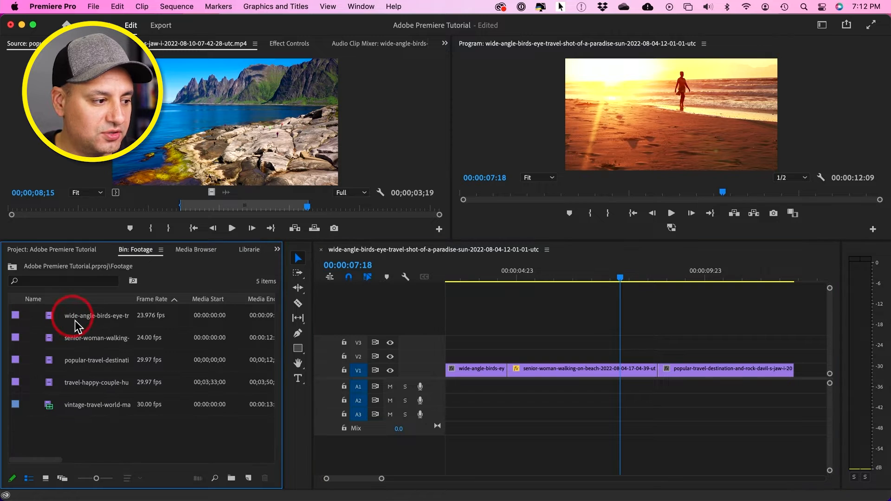
{"action": "double_click", "coordinate": [107, 437]}
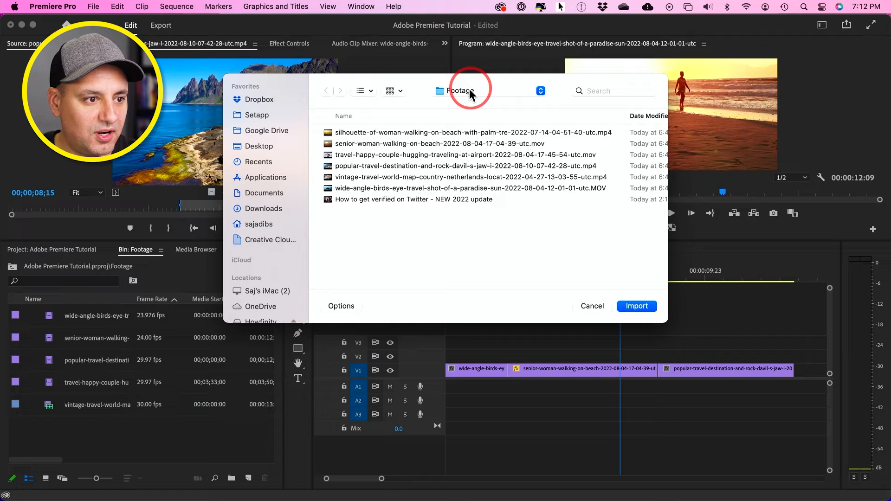
{"action": "left_click", "coordinate": [355, 200]}
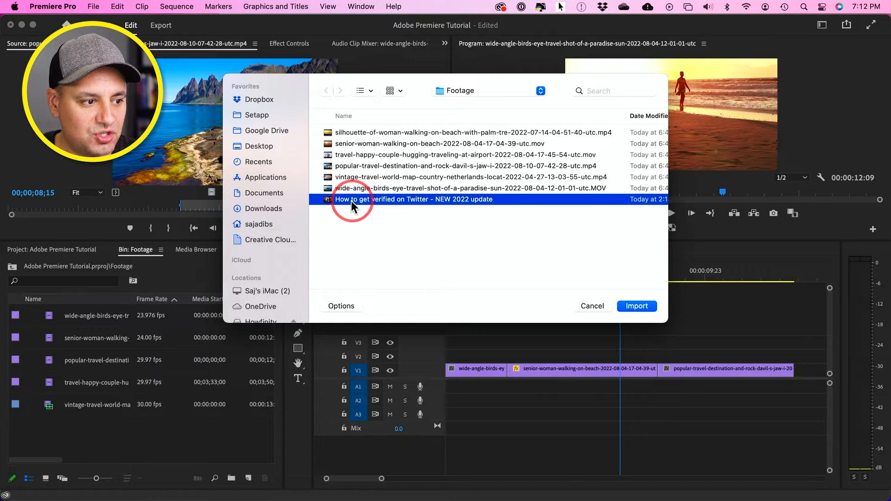
{"action": "left_click", "coordinate": [634, 304]}
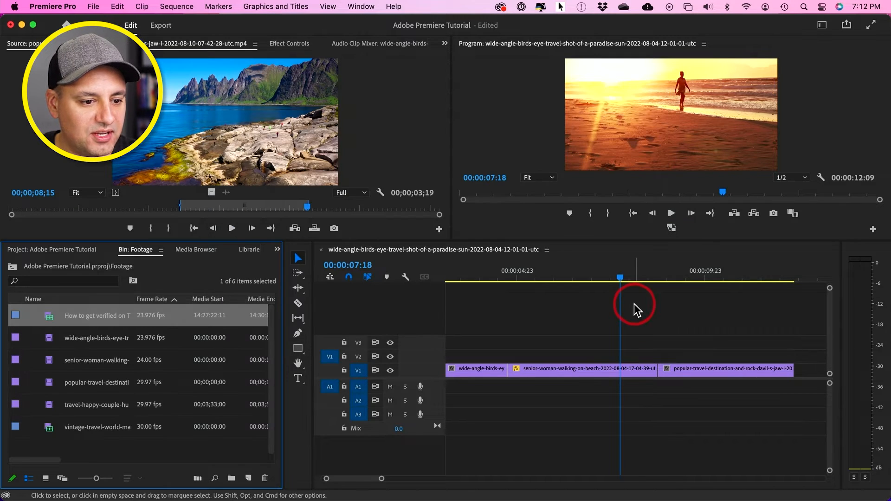
- Mark a 00:00:08:03 range of the "How to get verified on Twitter" clip and place it with its audio right after the popular-travel-destination clip
{"action": "double_click", "coordinate": [50, 319]}
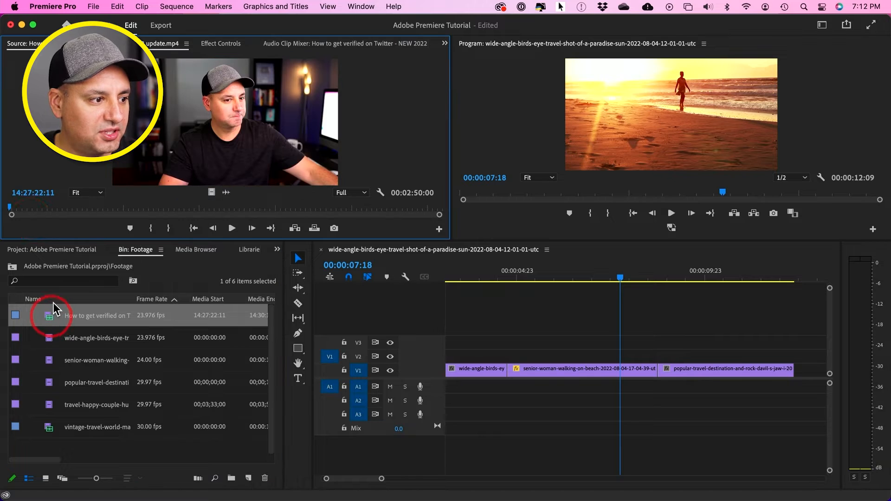
{"action": "mouse_move", "coordinate": [20, 206]}
{"action": "left_mouse_down"}
{"action": "mouse_move", "coordinate": [38, 206]}
{"action": "mouse_move", "coordinate": [10, 208]}
{"action": "left_mouse_up"}
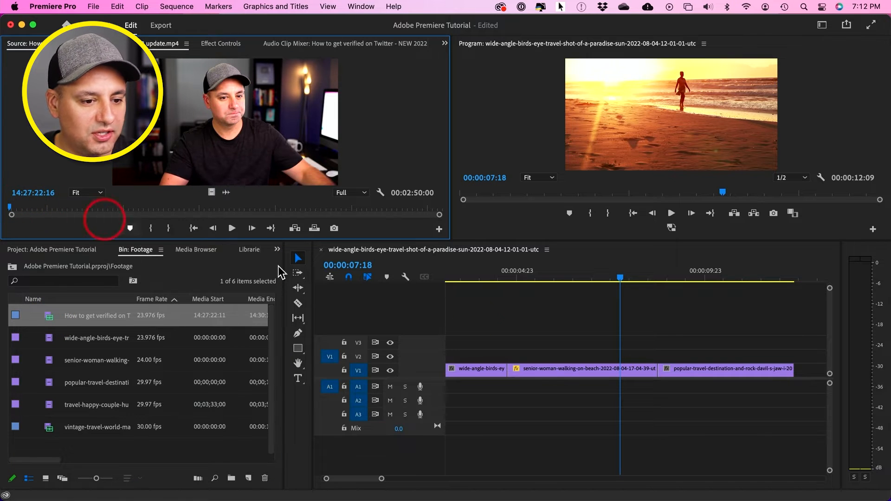
{"action": "scroll", "coordinate": [604, 346], "scroll_direction": "right", "scroll_amount": 3}
{"action": "left_click", "coordinate": [691, 277]}
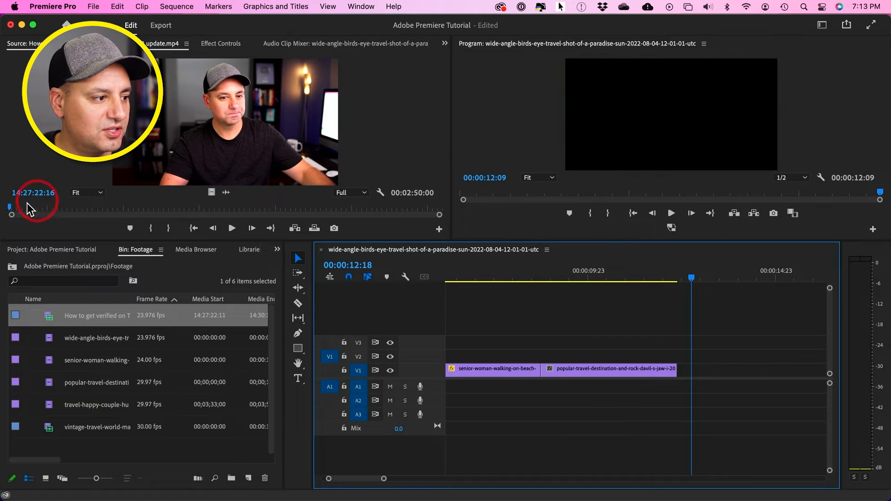
{"action": "left_click_drag", "start_coordinate": [26, 213], "coordinate": [55, 207]}
{"action": "key", "text": "i"}
{"action": "key", "text": "o"}
{"action": "left_click_drag", "start_coordinate": [211, 191], "coordinate": [687, 378]}
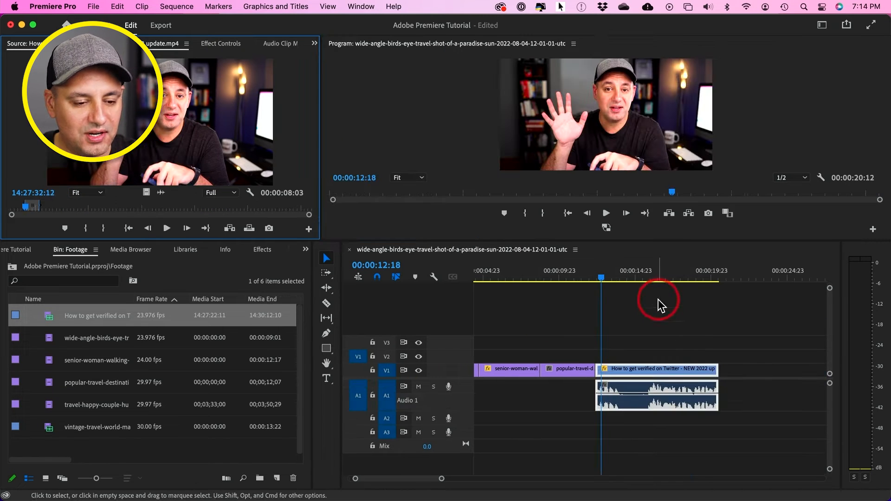
- Play the Twitter clip in the timeline and watch its audio levels, once from its start and once from 00:00:15:20
{"action": "left_click", "coordinate": [637, 327]}
{"action": "left_click", "coordinate": [622, 367]}
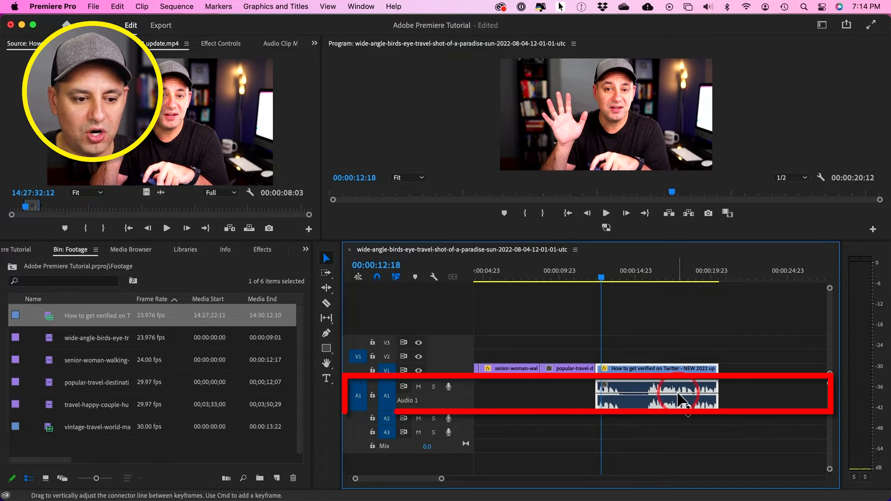
{"action": "key", "text": "XF86AudioMute"}
{"action": "left_click", "coordinate": [599, 274]}
{"action": "key", "text": "space"}
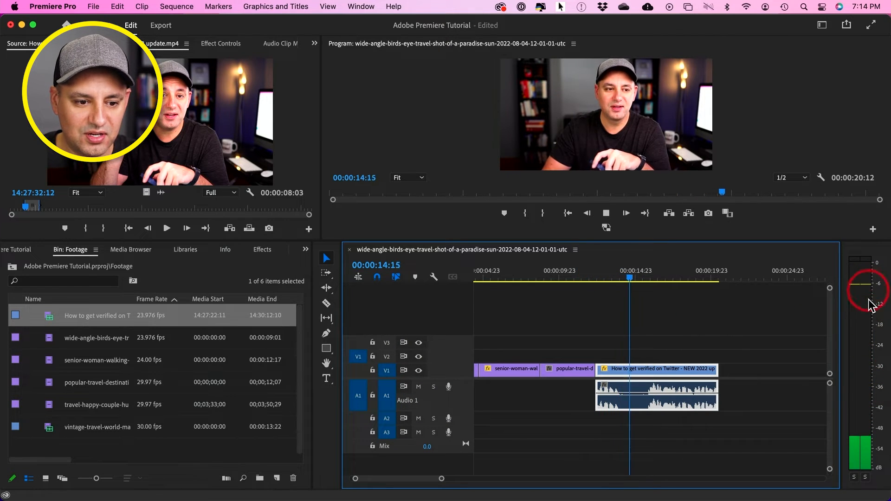
{"action": "left_click", "coordinate": [652, 278]}
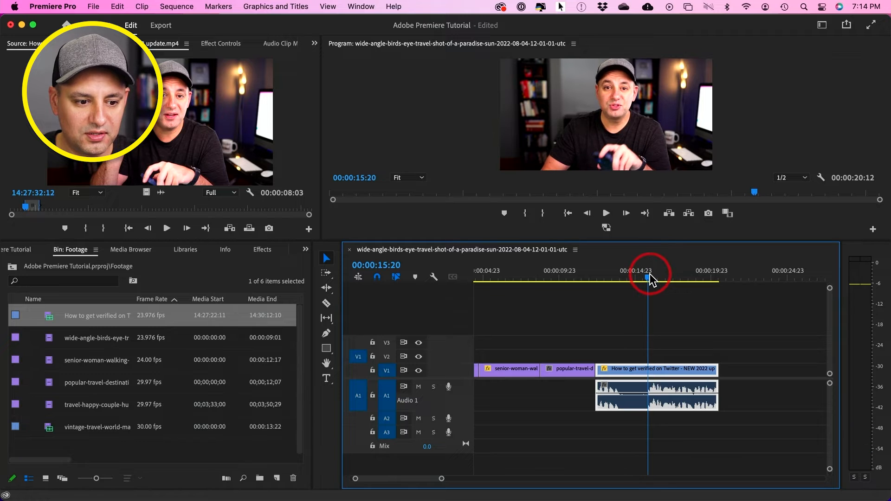
{"action": "key", "text": "space"}
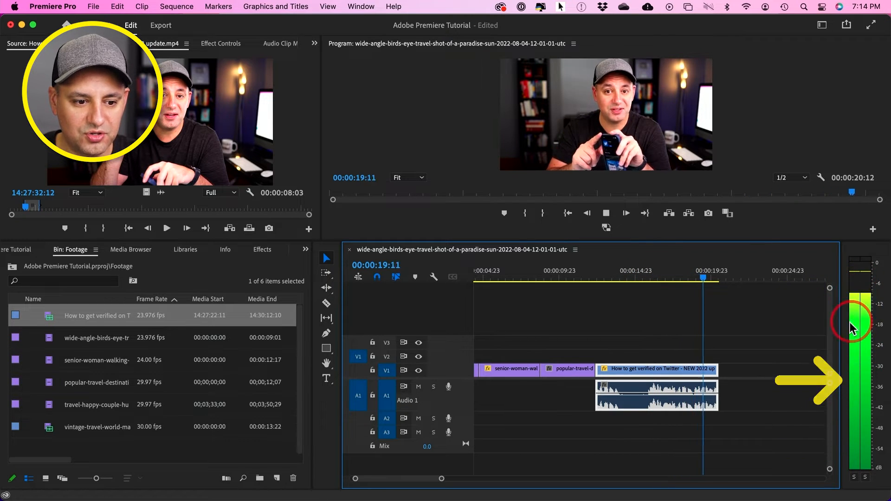
- Split the Twitter clip's video and audio at 00:00:15:19 with the Razor tool, and toggle timeline snapping off and back on
{"action": "left_click", "coordinate": [653, 278]}
{"action": "left_click_drag", "start_coordinate": [649, 277], "coordinate": [648, 277]}
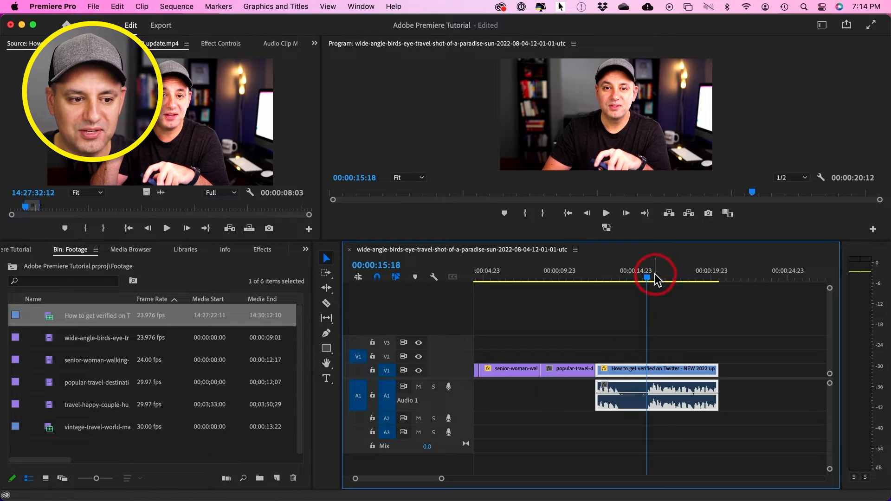
{"action": "mouse_move", "coordinate": [648, 279]}
{"action": "left_mouse_down"}
{"action": "mouse_move", "coordinate": [599, 281]}
{"action": "mouse_move", "coordinate": [650, 280]}
{"action": "left_mouse_up"}
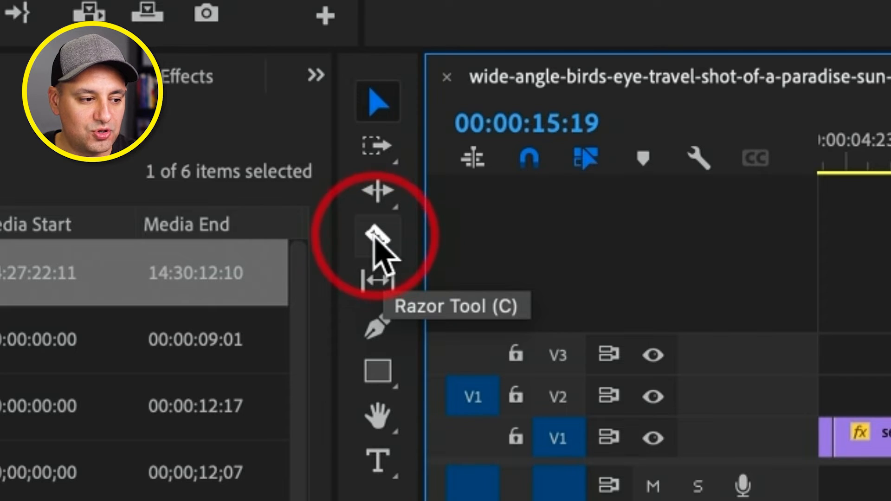
{"action": "left_click", "coordinate": [385, 239]}
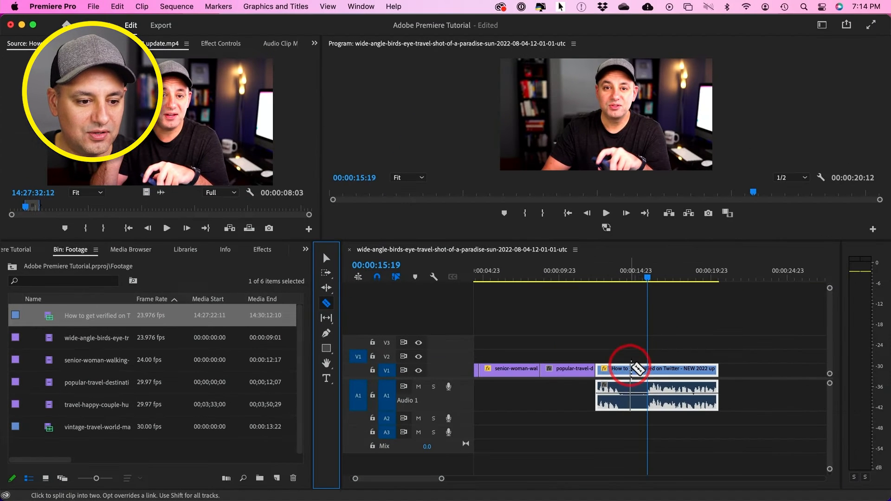
{"action": "left_click", "coordinate": [649, 371]}
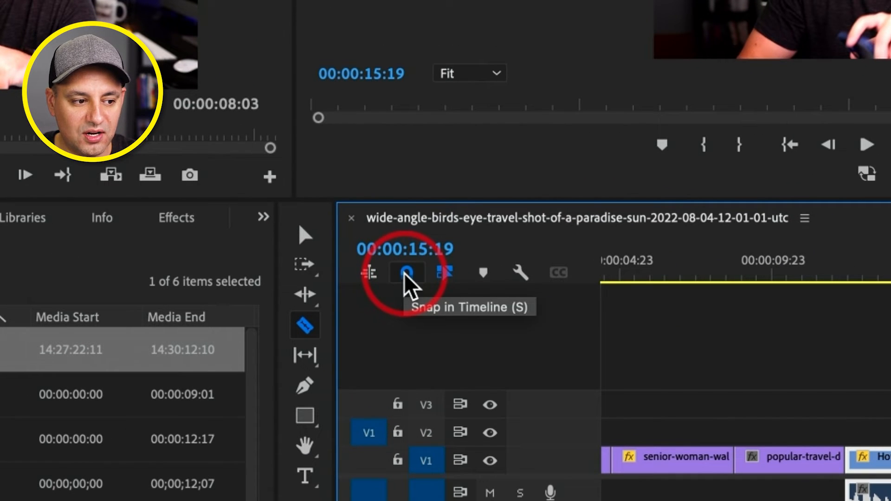
{"action": "left_click", "coordinate": [406, 277]}
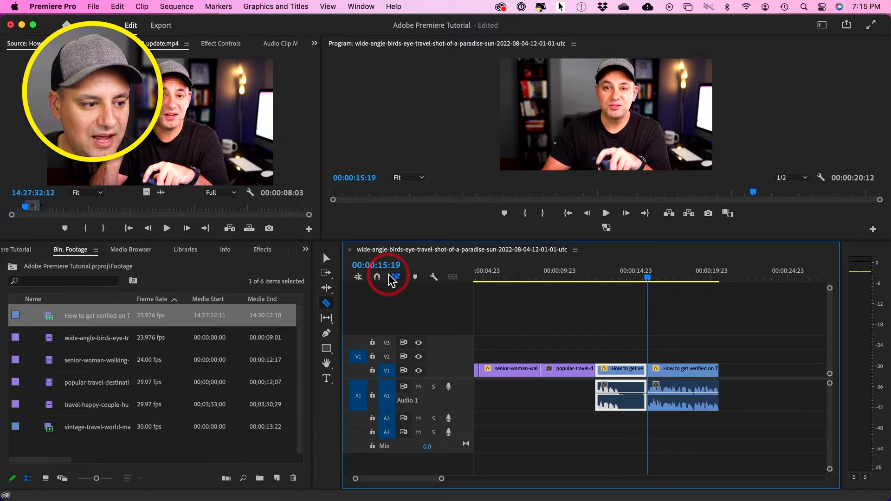
{"action": "left_click", "coordinate": [377, 277]}
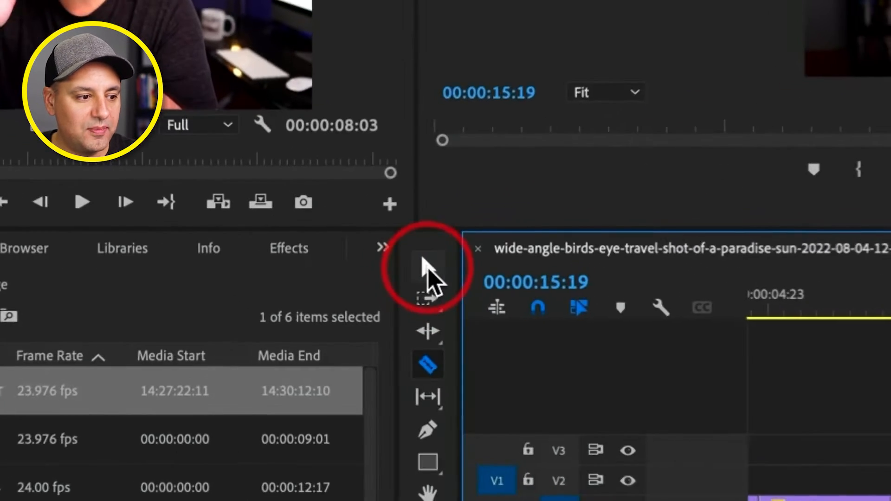
- Delete the first part of the split Twitter clip and move the remaining part up against the popular-travel-destination clip
{"action": "left_click", "coordinate": [428, 269]}
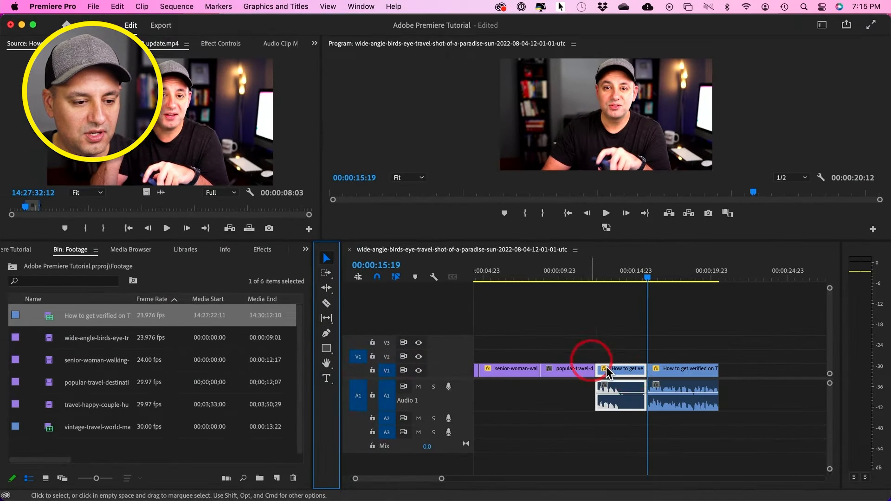
{"action": "left_click", "coordinate": [627, 372]}
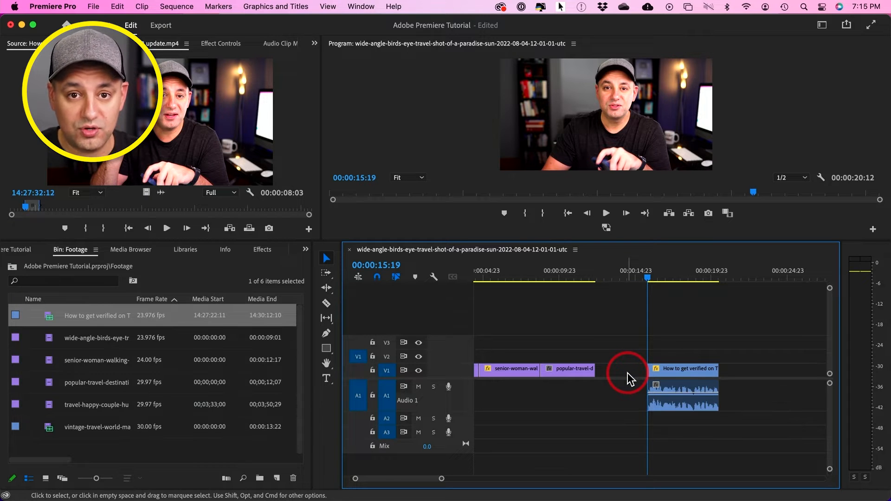
{"action": "left_click_drag", "start_coordinate": [632, 278], "coordinate": [675, 282]}
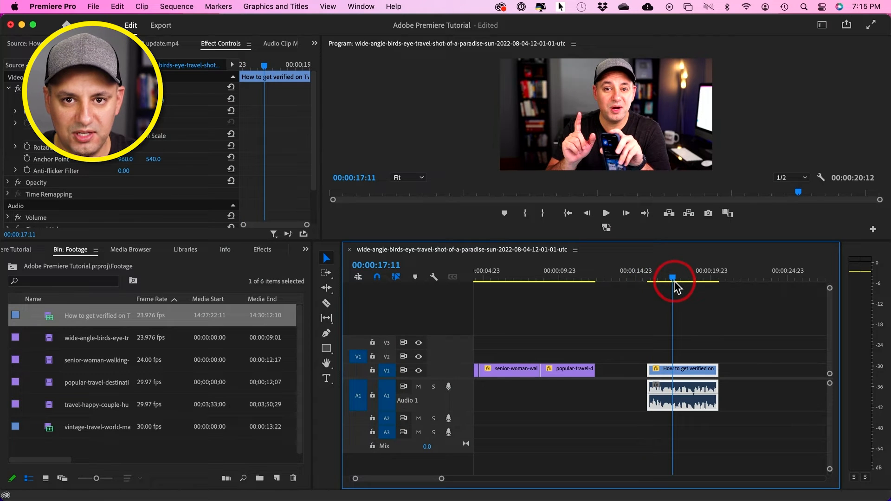
{"action": "left_click_drag", "start_coordinate": [687, 368], "coordinate": [649, 375]}
- Trim the end of the popular-travel-destination clip on V1 back to 00:00:11:15
{"action": "mouse_move", "coordinate": [575, 274]}
{"action": "left_mouse_down"}
{"action": "mouse_move", "coordinate": [639, 281]}
{"action": "mouse_move", "coordinate": [567, 284]}
{"action": "left_mouse_up"}
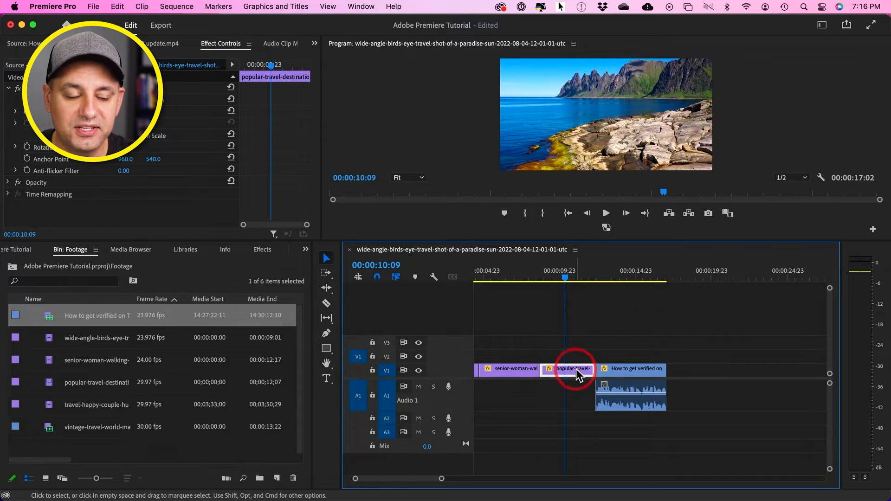
{"action": "left_click", "coordinate": [555, 274]}
{"action": "left_click_drag", "start_coordinate": [558, 274], "coordinate": [578, 274]}
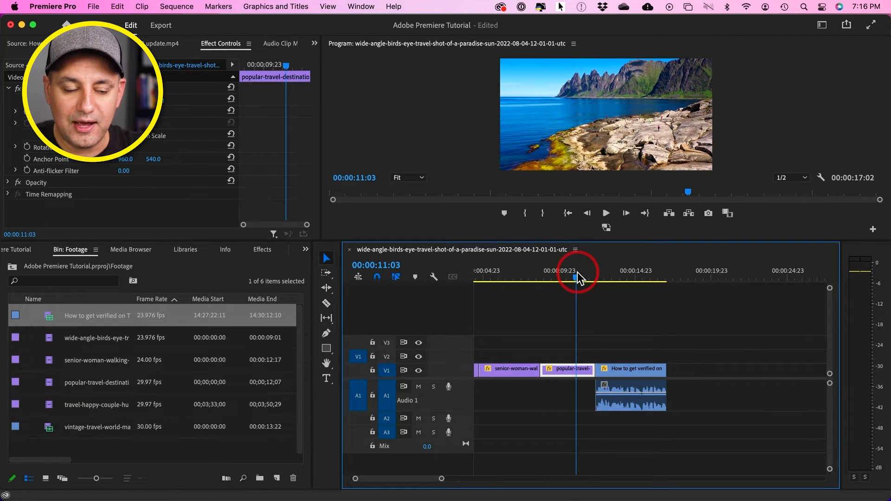
{"action": "left_click_drag", "start_coordinate": [578, 272], "coordinate": [585, 272]}
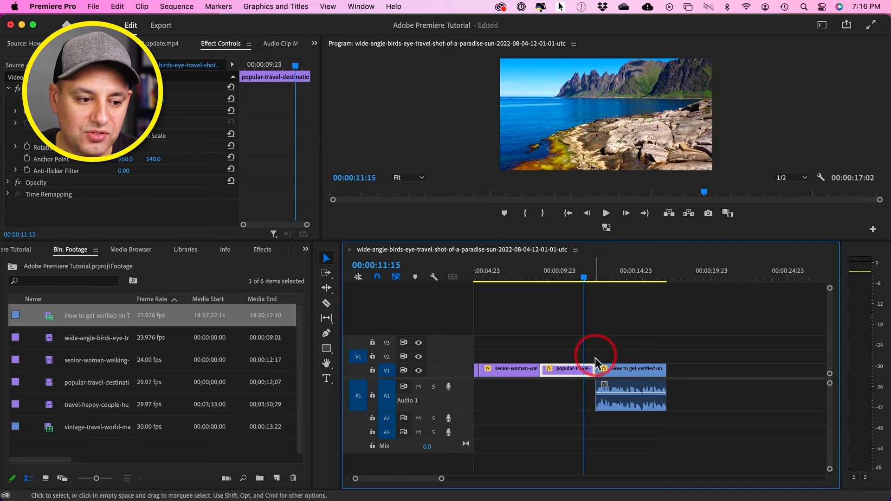
{"action": "left_click_drag", "start_coordinate": [593, 370], "coordinate": [582, 371]}
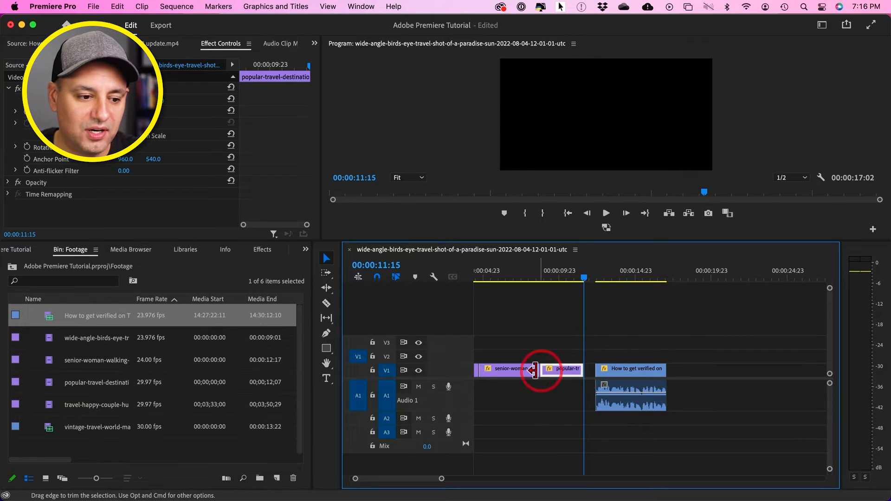
- Trim the start of the popular-travel-destination clip, and move it and the Twitter clip earlier to close the gaps
{"action": "mouse_move", "coordinate": [546, 371]}
{"action": "left_mouse_down"}
{"action": "mouse_move", "coordinate": [562, 370]}
{"action": "mouse_move", "coordinate": [555, 370]}
{"action": "left_mouse_up"}
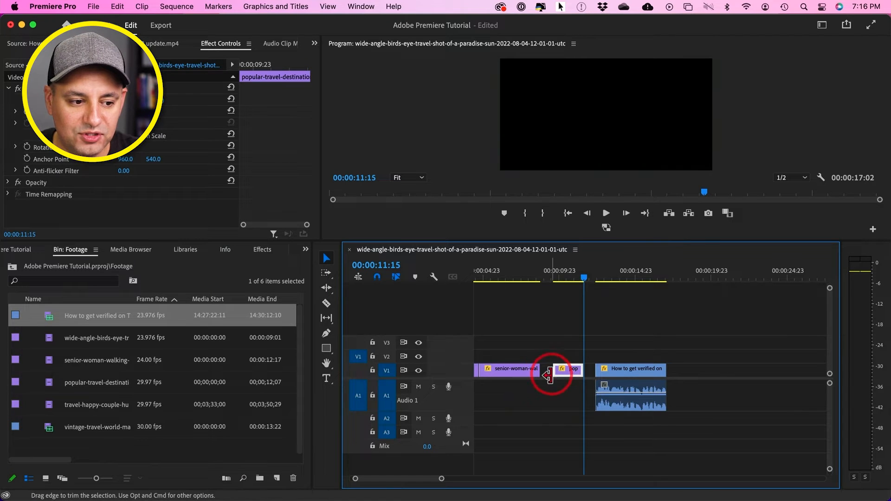
{"action": "left_click_drag", "start_coordinate": [568, 372], "coordinate": [555, 373]}
{"action": "left_click_drag", "start_coordinate": [617, 369], "coordinate": [592, 371]}
- Trim the end of the wide-angle island clip on V1 back to 00:00:03:09
{"action": "scroll", "coordinate": [608, 374], "scroll_direction": "left", "scroll_amount": 3}
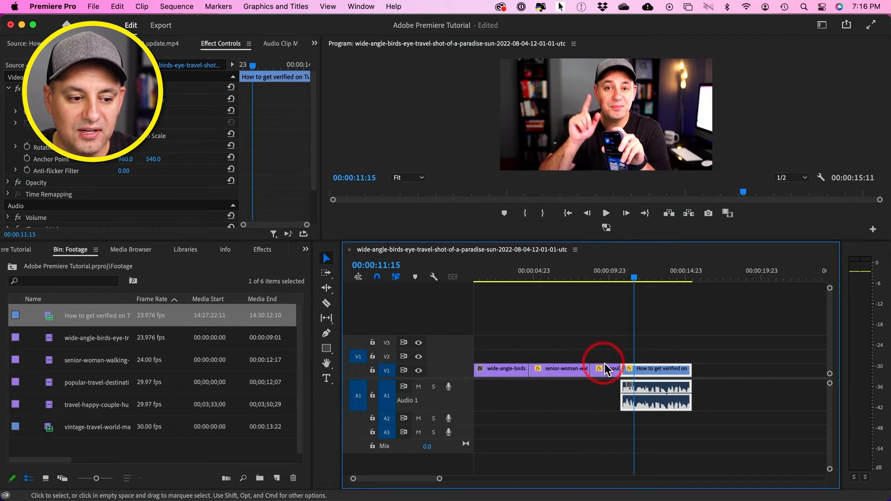
{"action": "left_click_drag", "start_coordinate": [545, 370], "coordinate": [522, 370]}
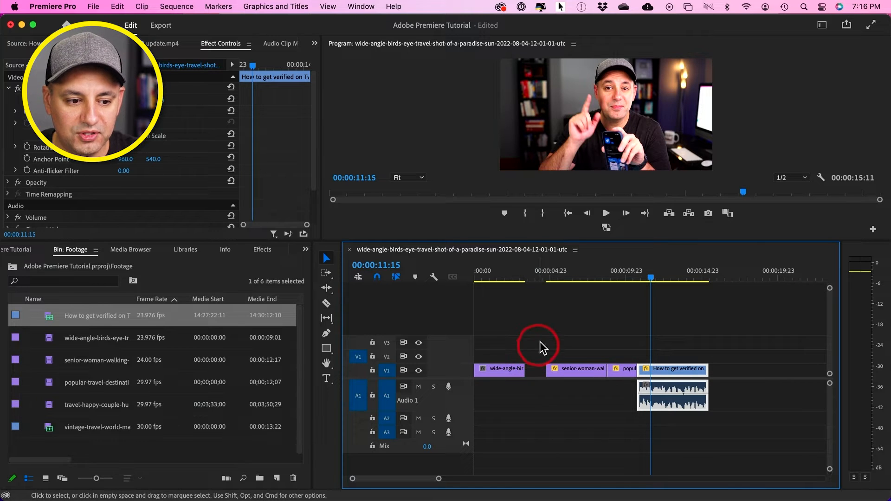
- Try closing the gap by moving all clips behind it together up against the island clip, and undo the move
{"action": "left_click_drag", "start_coordinate": [552, 338], "coordinate": [726, 414]}
{"action": "left_click_drag", "start_coordinate": [685, 367], "coordinate": [663, 372]}
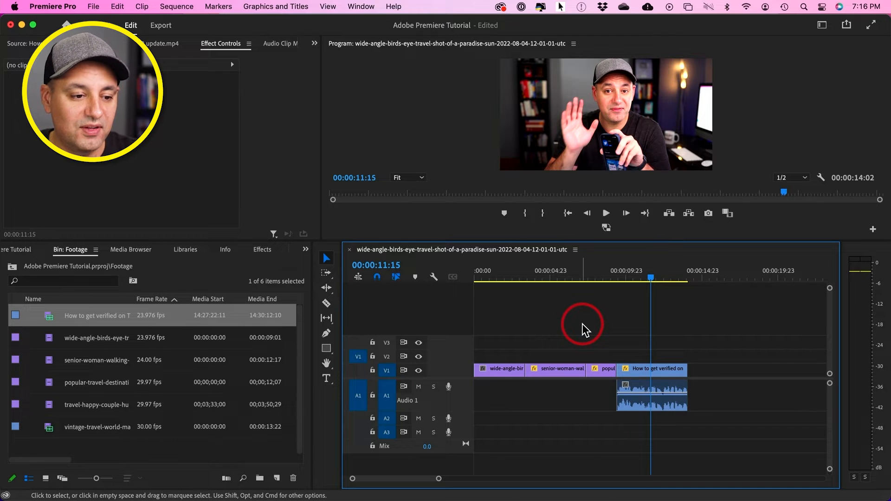
{"action": "left_click", "coordinate": [117, 6]}
{"action": "left_click", "coordinate": [124, 24]}
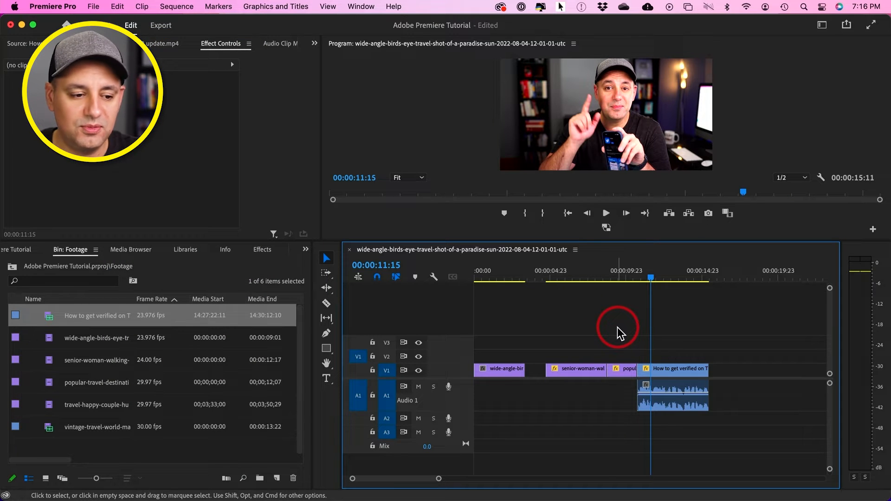
- Ripple delete the gap between the island clip and the senior-woman-walking clip
{"action": "left_click", "coordinate": [534, 369]}
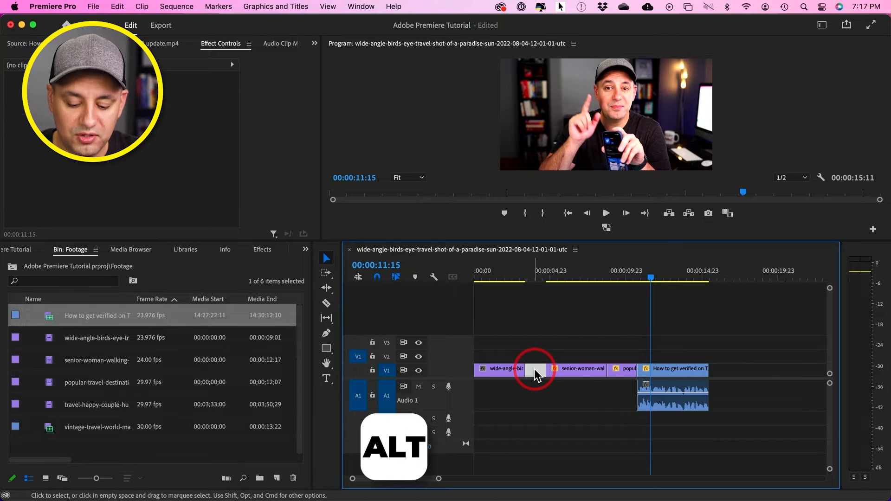
{"action": "key", "text": "alt+Delete"}
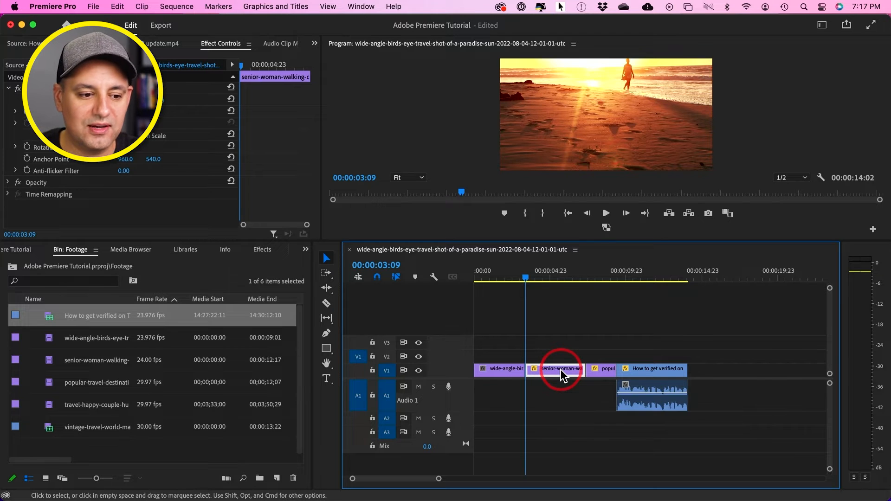
{"action": "left_click", "coordinate": [595, 341]}
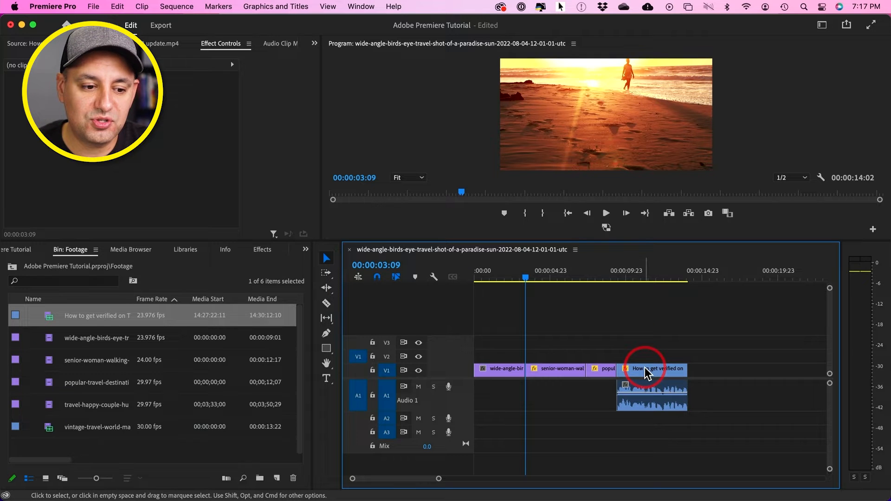
- Reorder the clips so the Twitter clip follows the island clip, with the senior-woman-walking and popular-travel-destination clips after it
{"action": "left_click", "coordinate": [550, 372]}
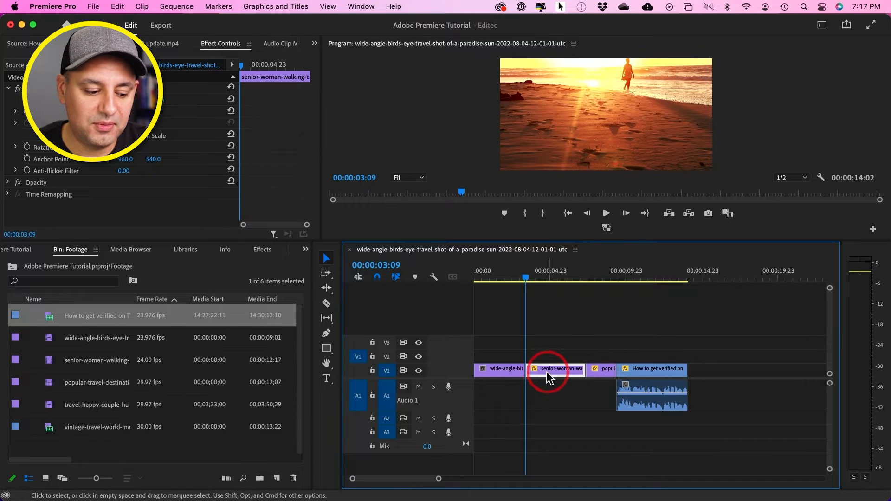
{"action": "left_click_drag", "start_coordinate": [545, 371], "coordinate": [715, 370]}
{"action": "left_click_drag", "start_coordinate": [597, 370], "coordinate": [611, 412]}
{"action": "left_click_drag", "start_coordinate": [653, 371], "coordinate": [567, 373]}
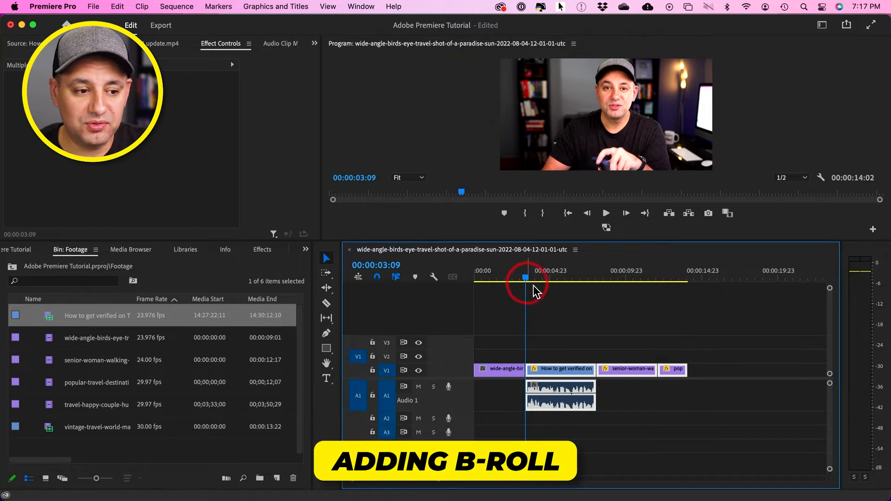
- Play the sequence from the start of the Twitter clip at 00:00:03:09
{"action": "key", "text": "space"}
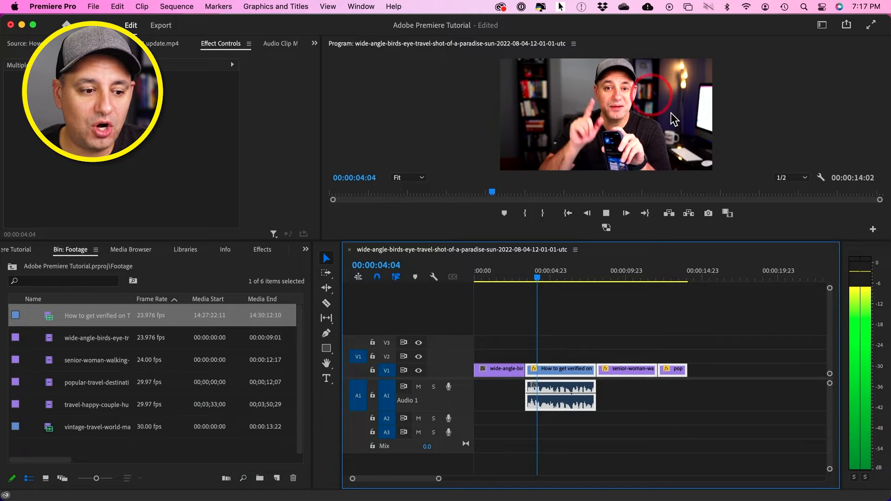
{"action": "left_click", "coordinate": [612, 279]}
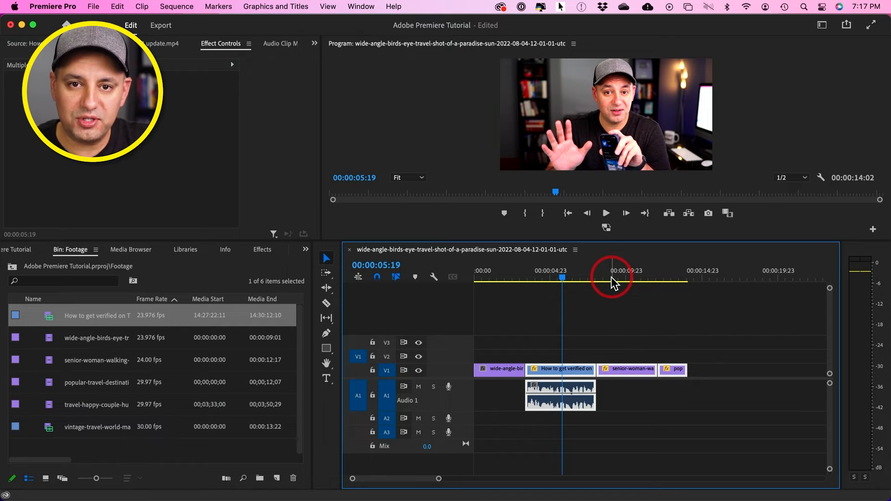
- Mark a 00:00:02:28 section of the vintage-travel-world-map clip ending at 00:00:05:10 and place its video on V2 over the Twitter clip
{"action": "left_click", "coordinate": [542, 280]}
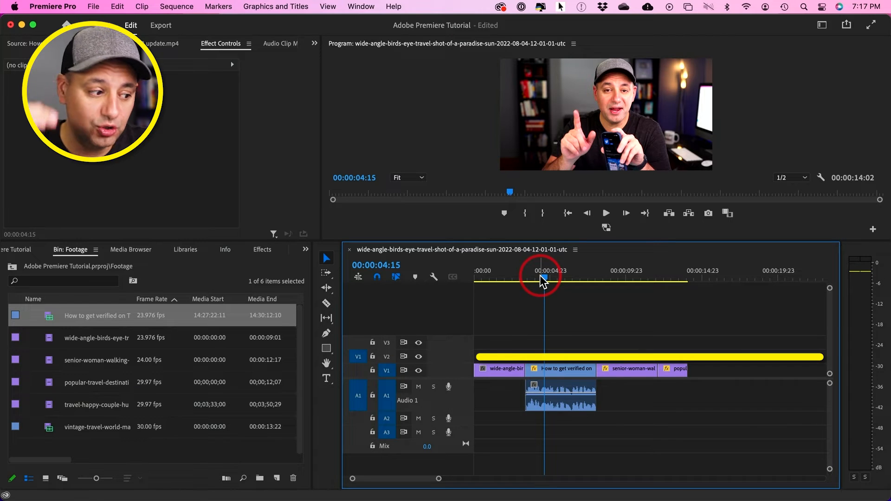
{"action": "double_click", "coordinate": [58, 425]}
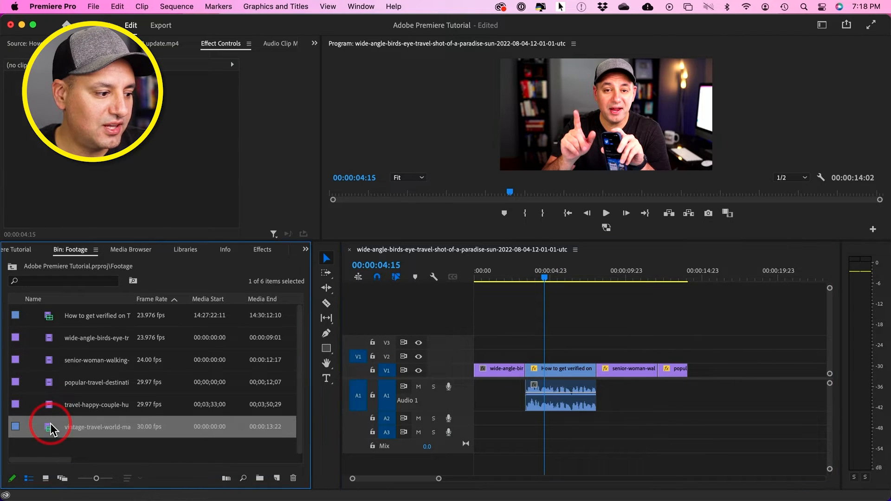
{"action": "left_click", "coordinate": [62, 207]}
{"action": "key", "text": "i"}
{"action": "mouse_move", "coordinate": [66, 207]}
{"action": "left_mouse_down"}
{"action": "mouse_move", "coordinate": [127, 207]}
{"action": "mouse_move", "coordinate": [539, 357]}
{"action": "left_mouse_up"}
{"action": "key", "text": "o"}
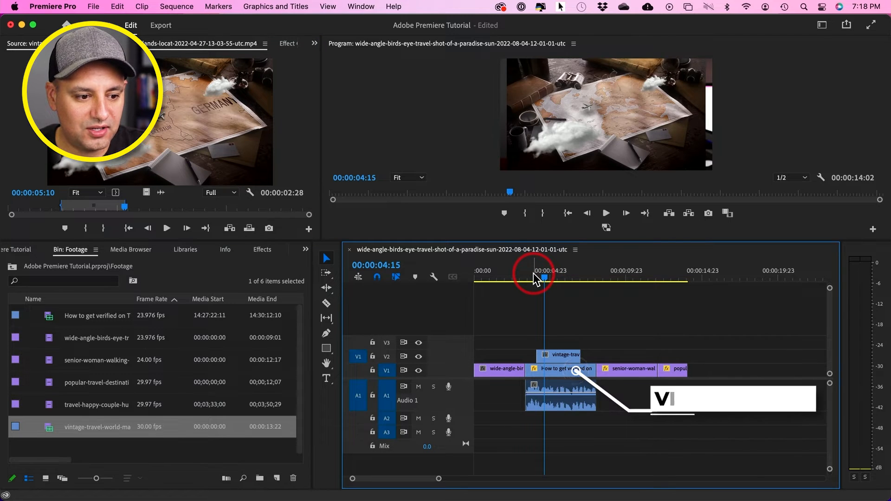
- Play the sequence from just before the vintage map clip to preview the B-roll over the talking-head audio
{"action": "left_click", "coordinate": [533, 275]}
{"action": "mouse_move", "coordinate": [535, 273]}
{"action": "left_mouse_down"}
{"action": "mouse_move", "coordinate": [546, 274]}
{"action": "mouse_move", "coordinate": [526, 275]}
{"action": "left_mouse_up"}
{"action": "left_click", "coordinate": [562, 357]}
{"action": "left_click", "coordinate": [533, 273]}
{"action": "key", "text": "space"}
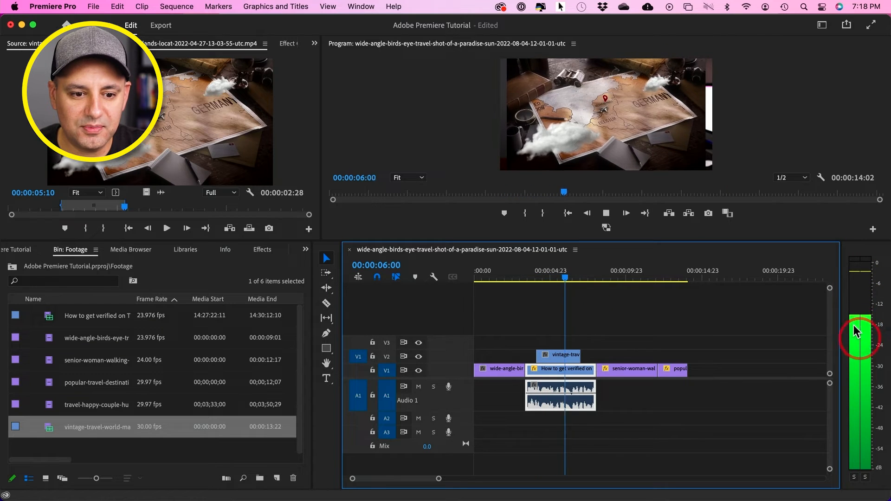
- Delete the vintage map clip from V2
{"action": "left_click_drag", "start_coordinate": [575, 272], "coordinate": [554, 274]}
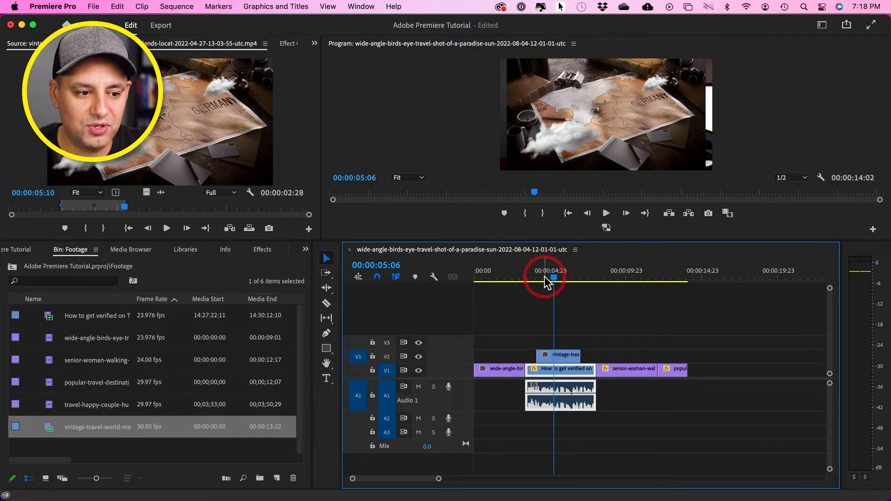
{"action": "mouse_move", "coordinate": [545, 274]}
{"action": "left_mouse_down"}
{"action": "mouse_move", "coordinate": [527, 278]}
{"action": "mouse_move", "coordinate": [566, 277]}
{"action": "mouse_move", "coordinate": [557, 284]}
{"action": "mouse_move", "coordinate": [567, 265]}
{"action": "mouse_move", "coordinate": [553, 274]}
{"action": "mouse_move", "coordinate": [581, 275]}
{"action": "mouse_move", "coordinate": [555, 278]}
{"action": "mouse_move", "coordinate": [586, 279]}
{"action": "mouse_move", "coordinate": [548, 275]}
{"action": "left_mouse_up"}
{"action": "left_click", "coordinate": [551, 356]}
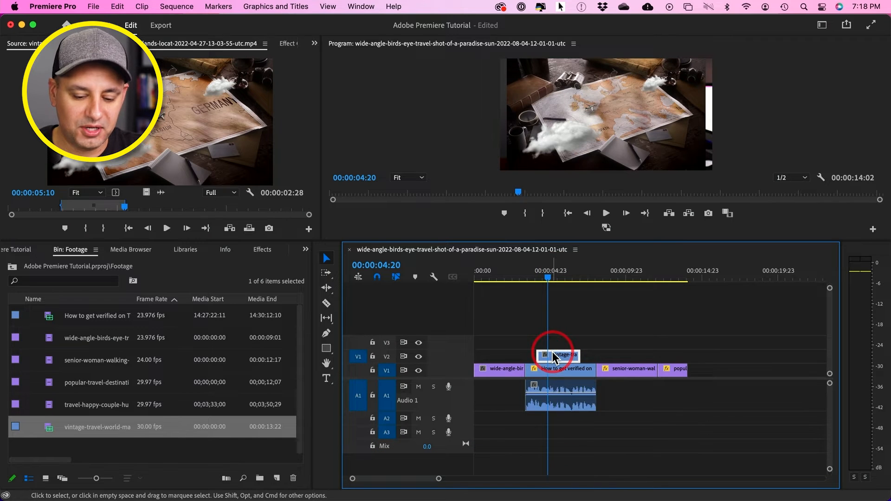
{"action": "key", "text": "Delete"}
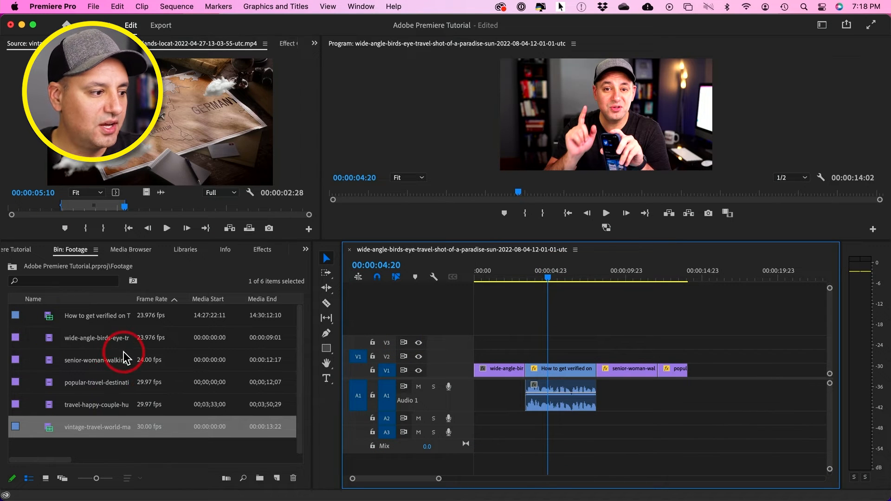
- Place the globe-floating picture from the Pictures bin on V2 over the Twitter clip and preview it
{"action": "left_click", "coordinate": [12, 268]}
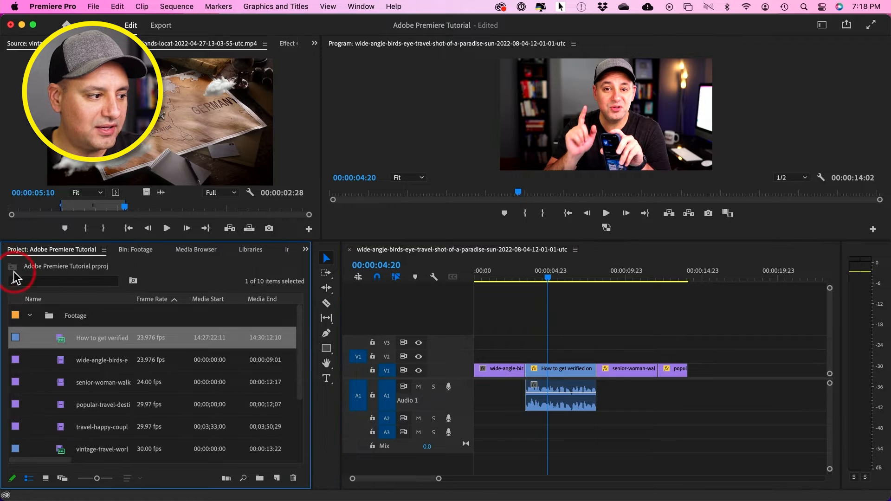
{"action": "left_click", "coordinate": [30, 316]}
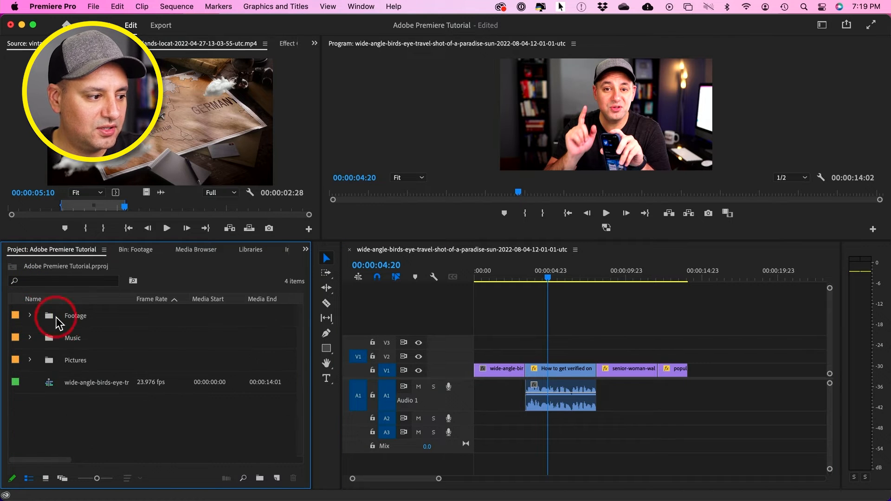
{"action": "left_click", "coordinate": [30, 359]}
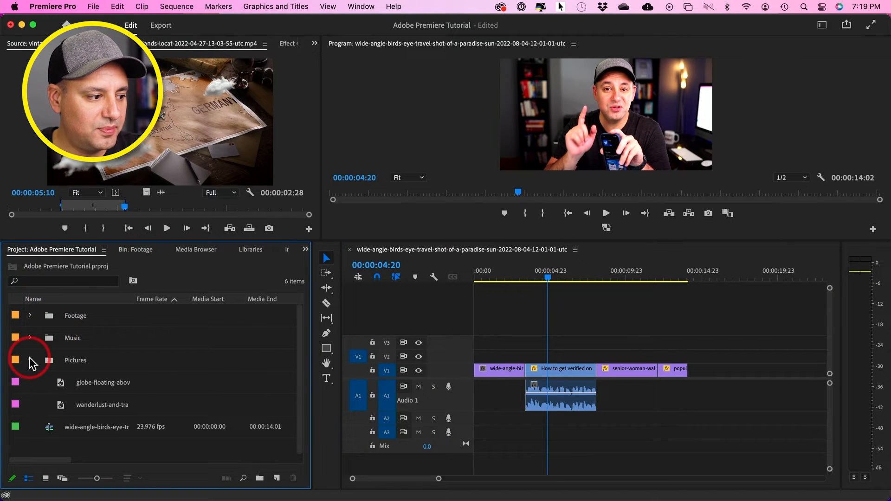
{"action": "double_click", "coordinate": [65, 385]}
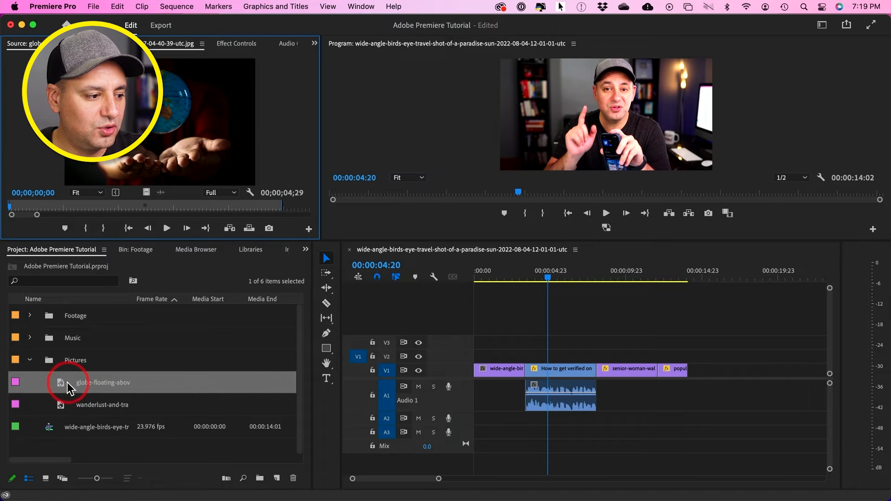
{"action": "left_click_drag", "start_coordinate": [157, 194], "coordinate": [535, 356]}
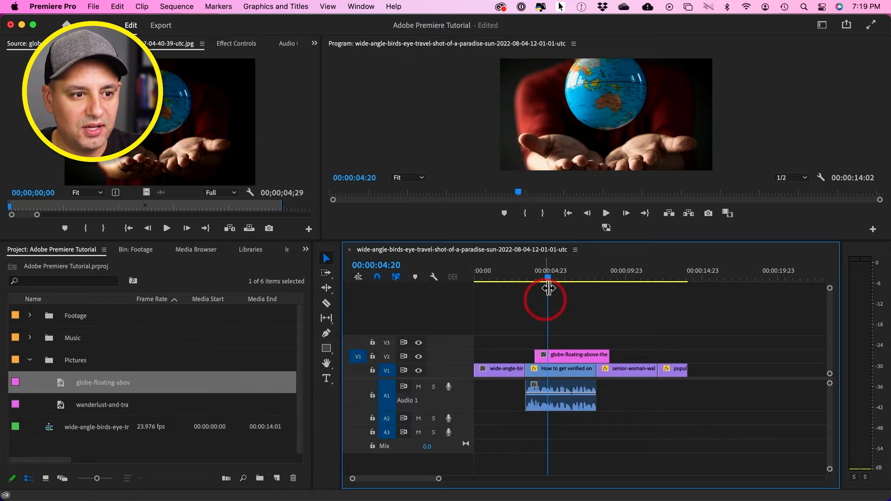
{"action": "left_click_drag", "start_coordinate": [547, 273], "coordinate": [523, 273]}
{"action": "key", "text": "space"}
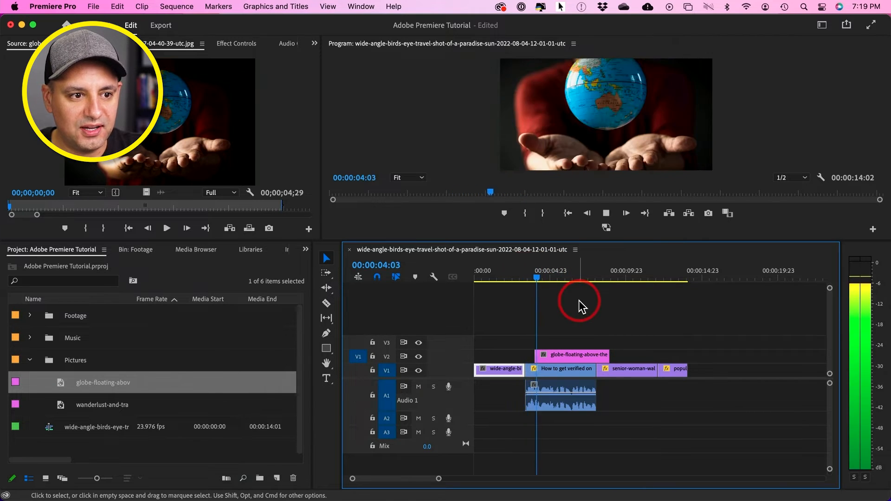
- Scale the globe picture on V2 to 32 and reposition it in the lower-left corner of the video frame
{"action": "left_click", "coordinate": [571, 368]}
{"action": "left_click", "coordinate": [565, 358]}
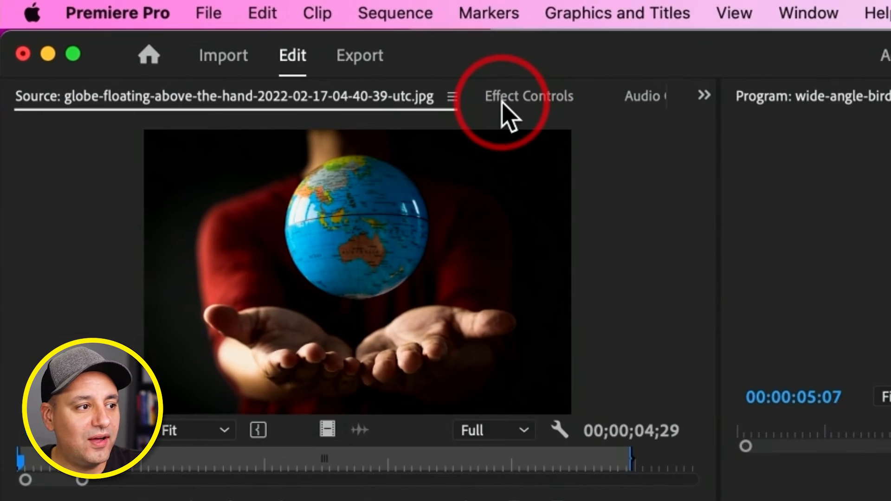
{"action": "left_click", "coordinate": [503, 103]}
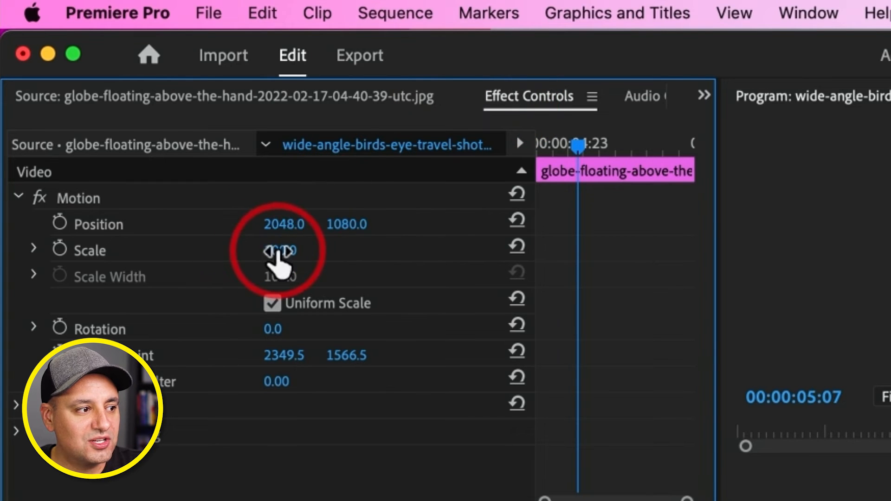
{"action": "left_click_drag", "start_coordinate": [278, 250], "coordinate": [278, 250]}
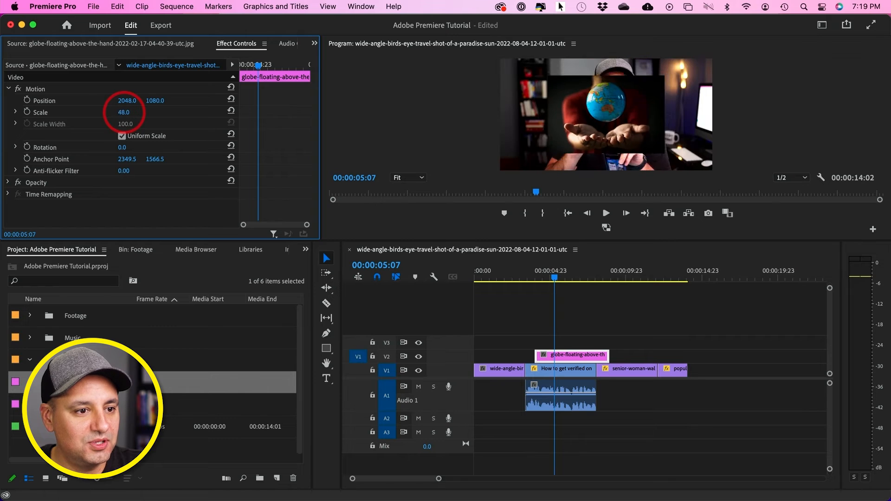
{"action": "left_click_drag", "start_coordinate": [125, 112], "coordinate": [134, 114]}
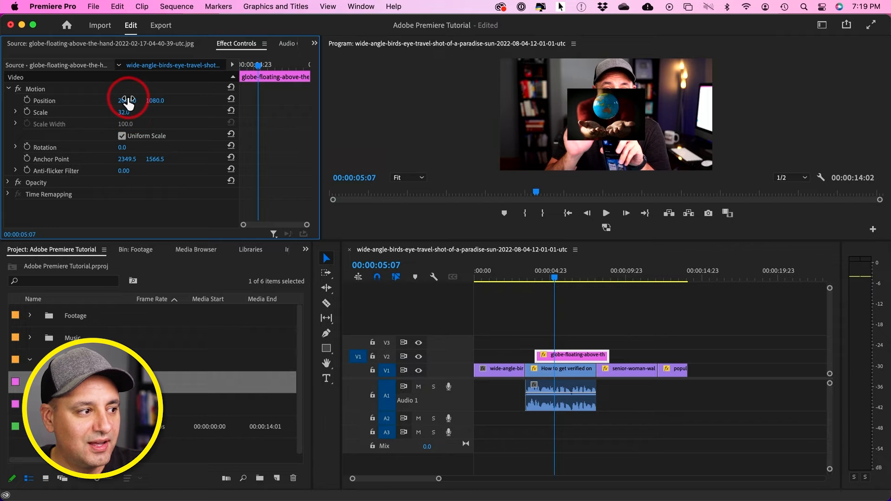
{"action": "left_click_drag", "start_coordinate": [127, 100], "coordinate": [155, 100]}
- Play the sequence from the start of the Twitter clip to preview the picture-in-picture globe
{"action": "left_click", "coordinate": [577, 368]}
{"action": "left_click_drag", "start_coordinate": [534, 269], "coordinate": [527, 270]}
{"action": "key", "text": "space"}
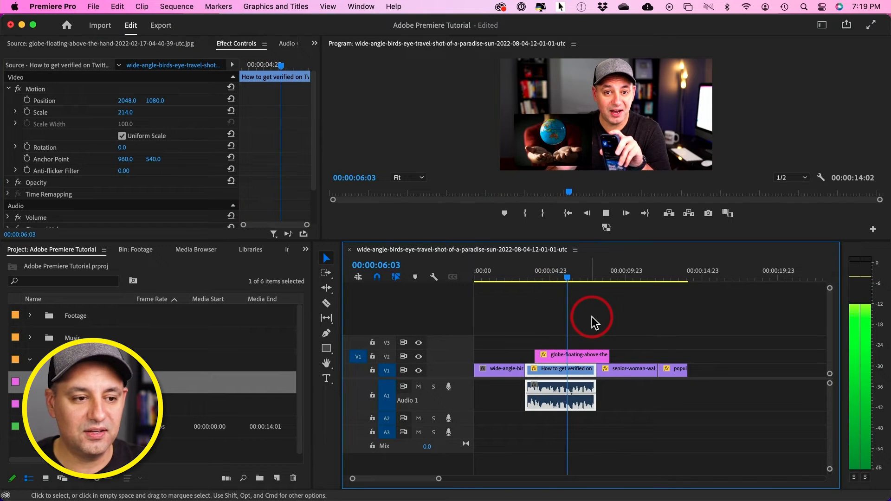
{"action": "key", "text": "space"}
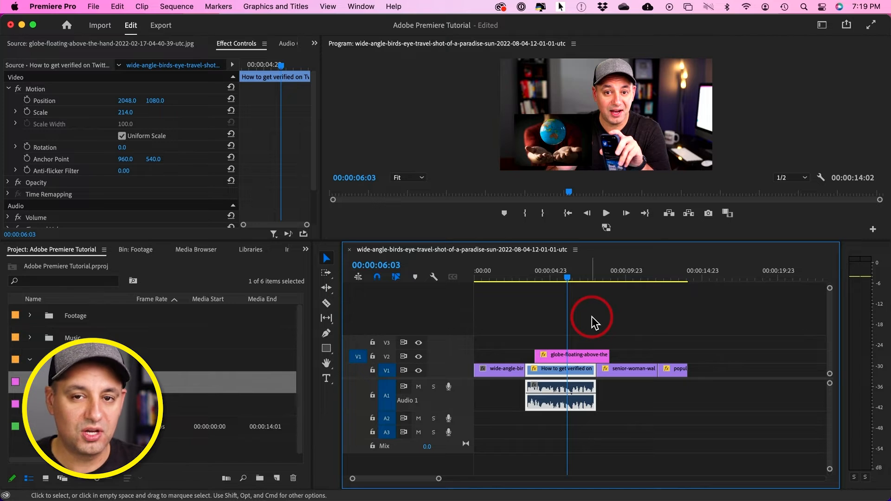
{"action": "left_click", "coordinate": [592, 317]}
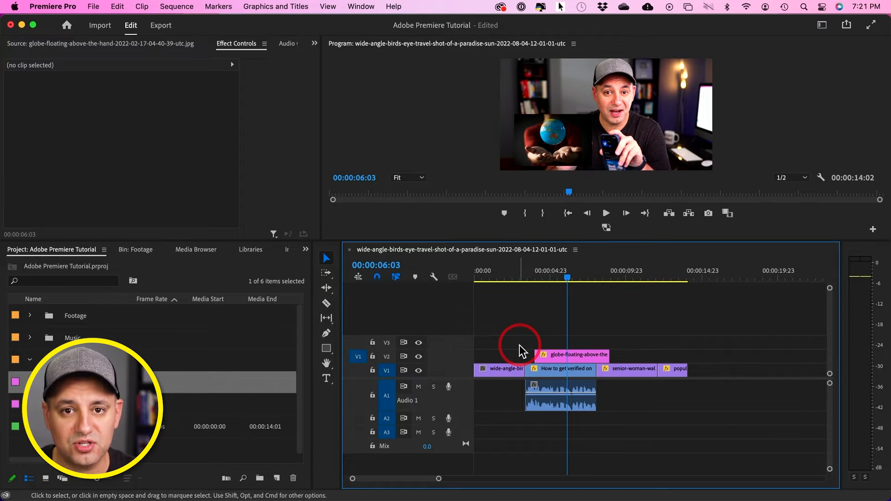
- Collapse the Pictures bin and expand the Music bin
{"action": "left_click", "coordinate": [33, 358]}
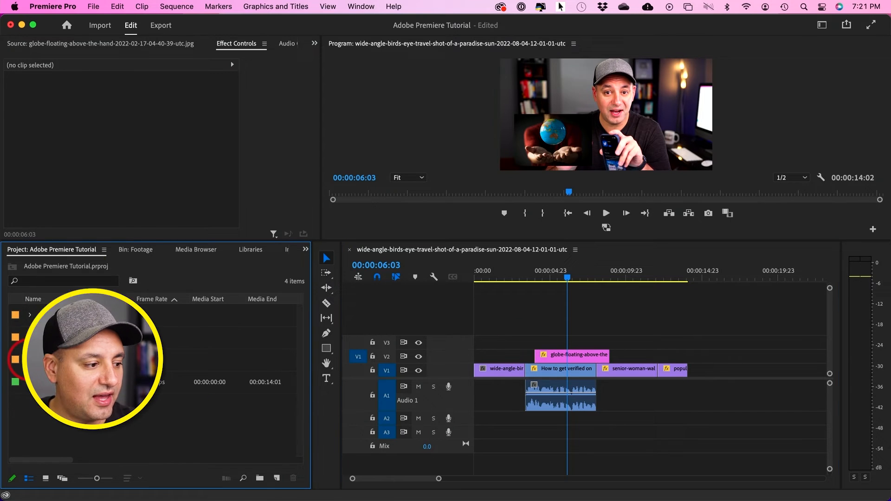
{"action": "left_click", "coordinate": [30, 338]}
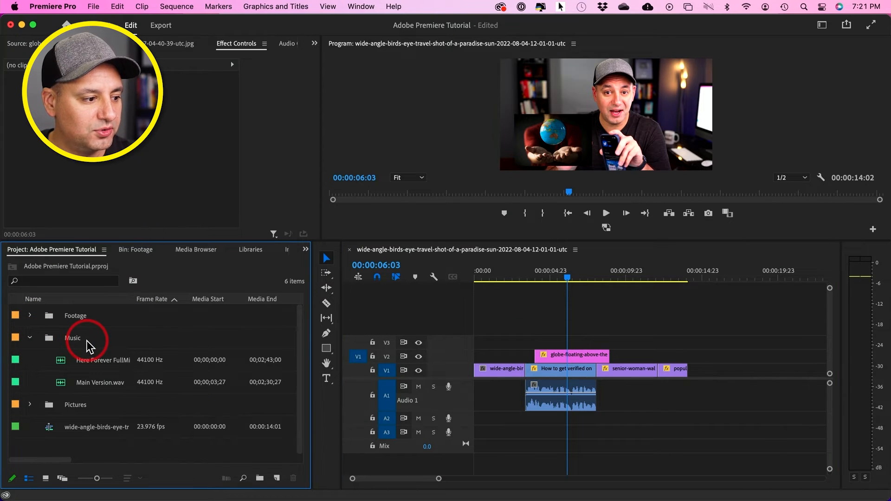
- Switch to Google Chrome, search the Envato Elements music library for "travel tourism" and browse the tracks
{"action": "key", "text": "super+Tab"}
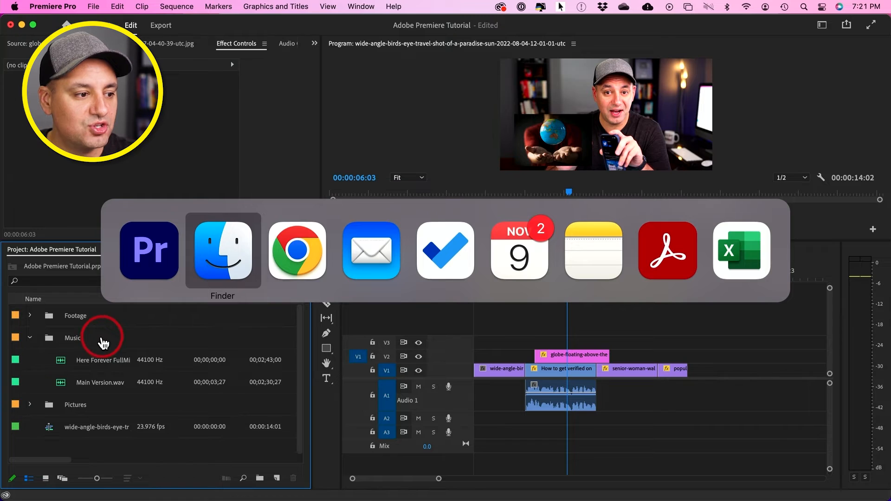
{"action": "left_click", "coordinate": [297, 250]}
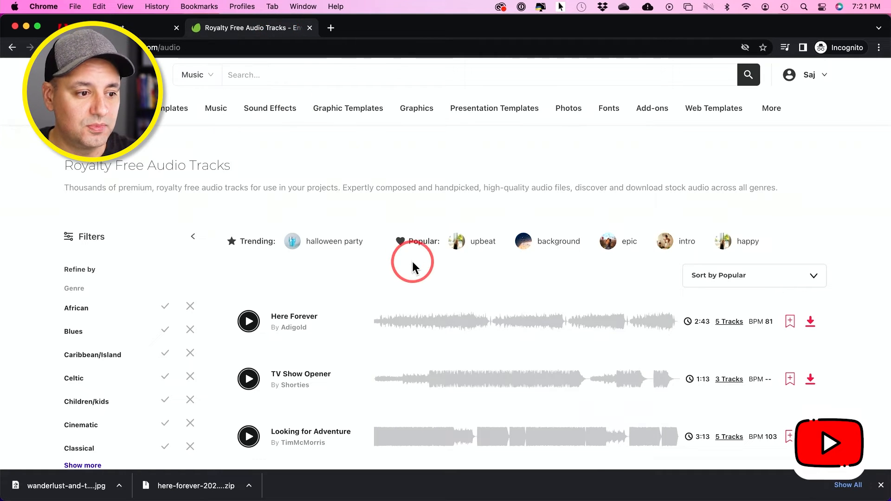
{"action": "left_click", "coordinate": [268, 80]}
{"action": "type", "text": "travel"}
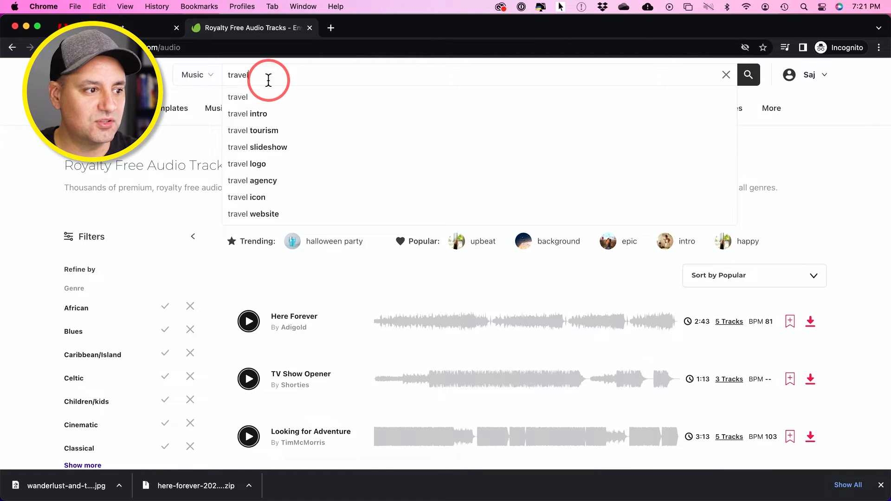
{"action": "left_click", "coordinate": [267, 130]}
{"action": "scroll", "coordinate": [494, 194], "scroll_direction": "down", "scroll_amount": 2}
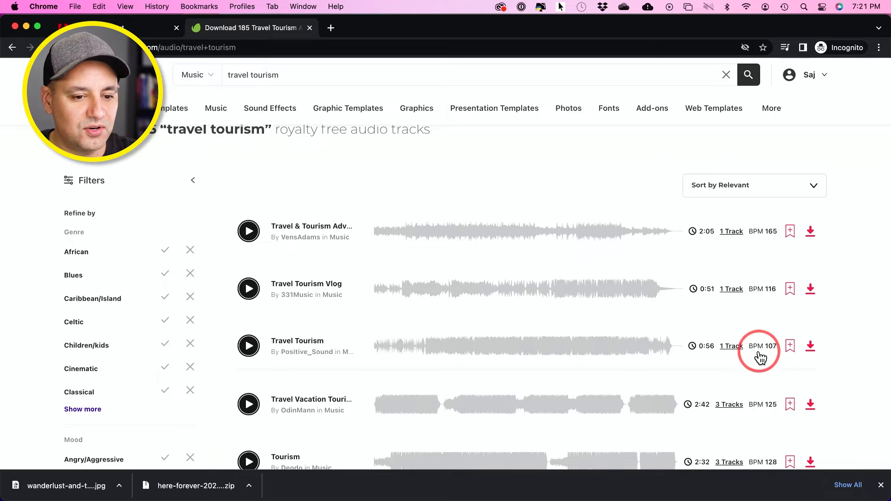
{"action": "mouse_move", "coordinate": [407, 106]}
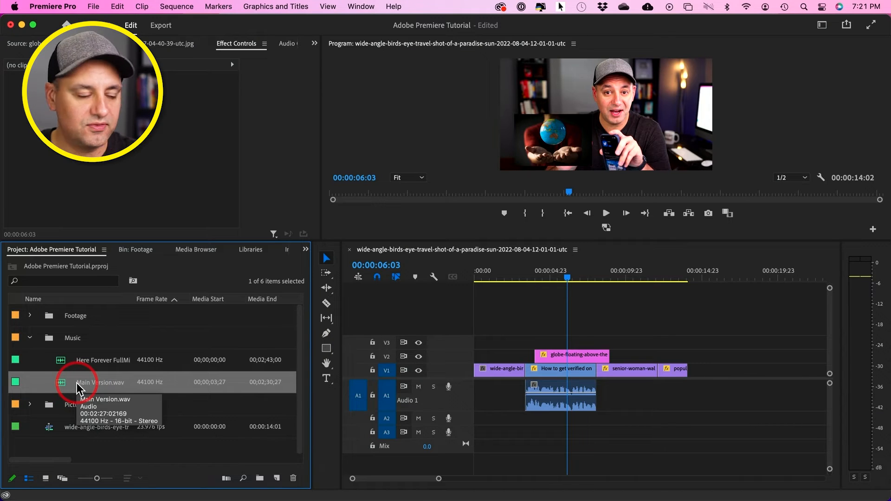
- Add Main Version.wav to audio track A2 from the sequence start, and undo a trial move of it onto A1
{"action": "mouse_move", "coordinate": [65, 385]}
{"action": "left_mouse_down"}
{"action": "mouse_move", "coordinate": [420, 411]}
{"action": "mouse_move", "coordinate": [446, 422]}
{"action": "mouse_move", "coordinate": [508, 419]}
{"action": "left_mouse_up"}
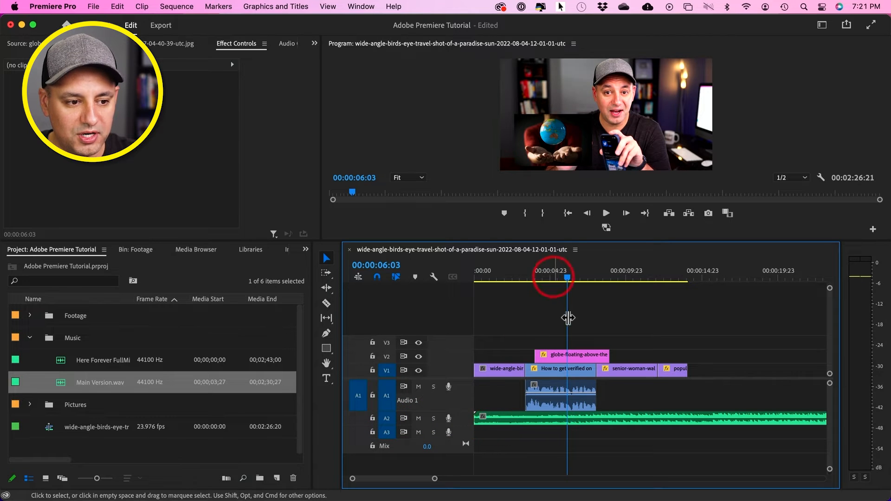
{"action": "left_click_drag", "start_coordinate": [576, 417], "coordinate": [573, 399]}
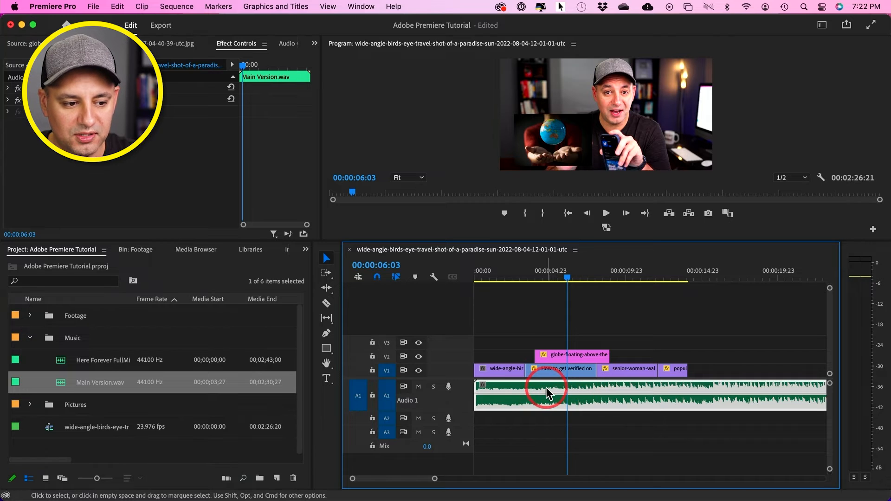
{"action": "key", "text": "super+z"}
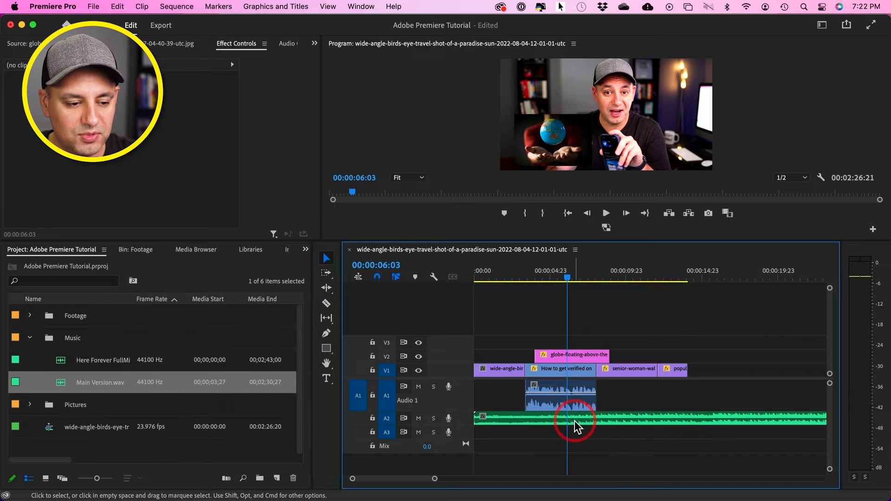
- Increase the height of audio track A2 and play the sequence from 00:00:05:00 to hear the music with the voice
{"action": "left_click_drag", "start_coordinate": [460, 427], "coordinate": [477, 449]}
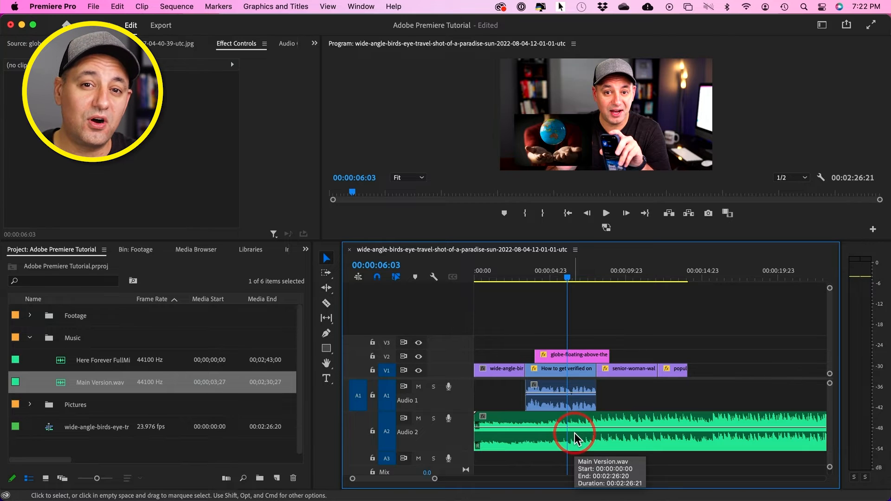
{"action": "left_click", "coordinate": [568, 403]}
{"action": "left_click", "coordinate": [552, 274]}
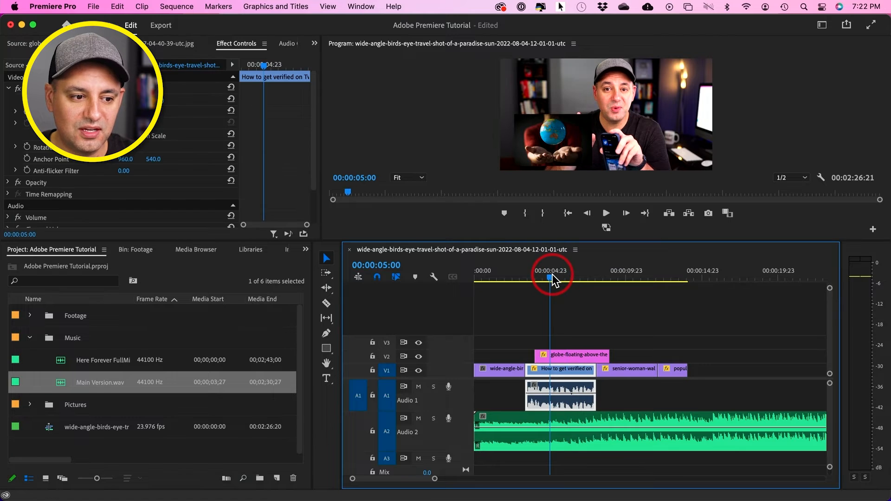
{"action": "key", "text": "space"}
{"action": "key", "text": "space"}
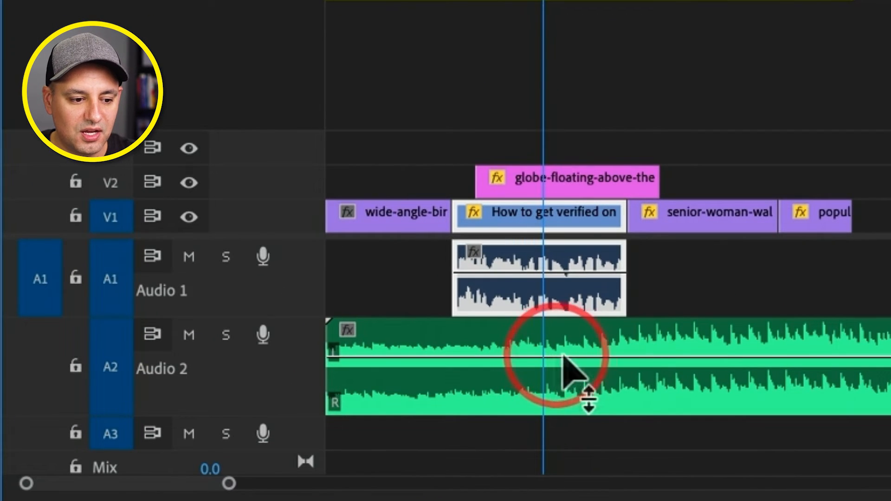
- Lower the volume level of Main Version.wav on A2 to about -28 dB and play the talking-head section
{"action": "left_click", "coordinate": [599, 367]}
{"action": "left_click_drag", "start_coordinate": [599, 358], "coordinate": [607, 396]}
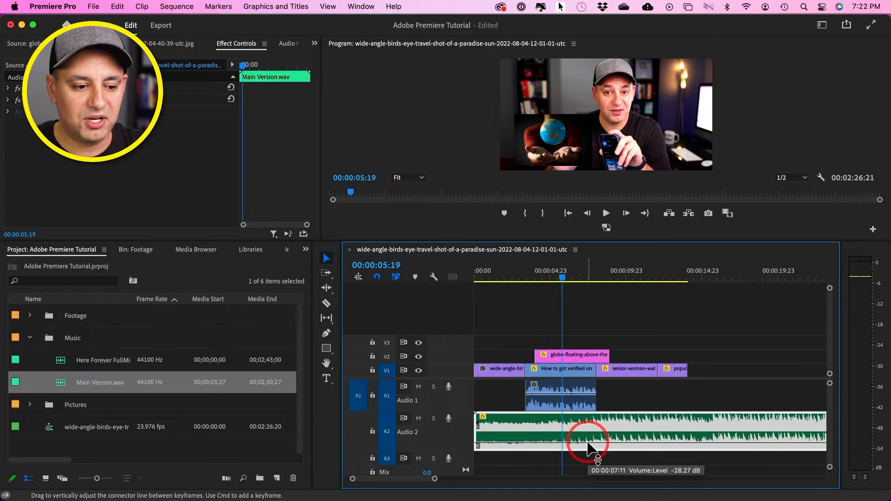
{"action": "left_click_drag", "start_coordinate": [588, 443], "coordinate": [587, 444]}
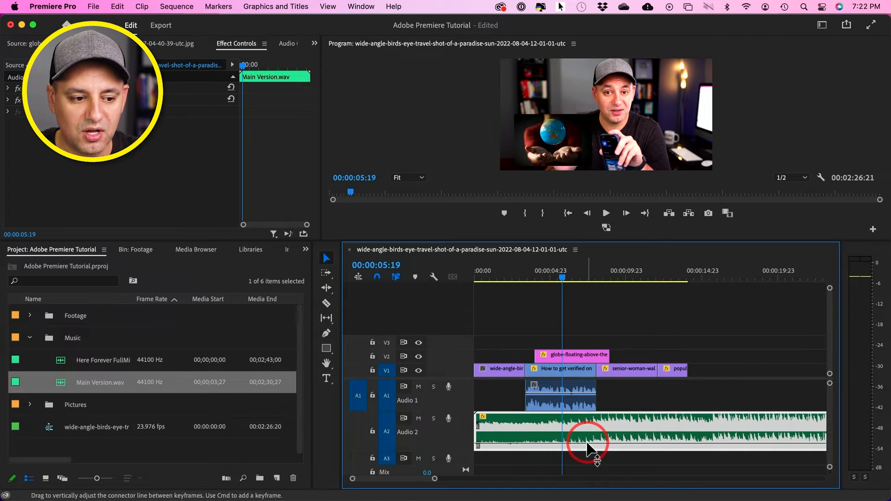
{"action": "left_click", "coordinate": [540, 280]}
{"action": "key", "text": "space"}
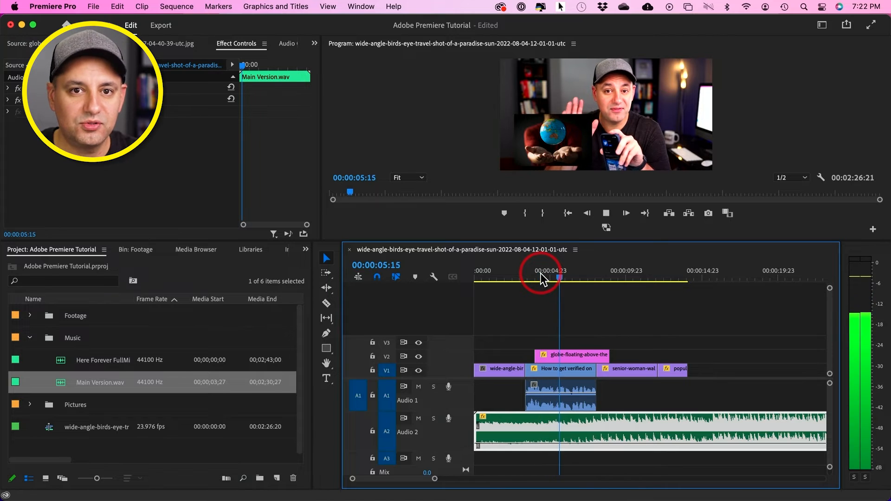
- Raise the volume of the talking-head clip on A1 and play from about 00:00:05:11 to check the audio meters
{"action": "key", "text": "space"}
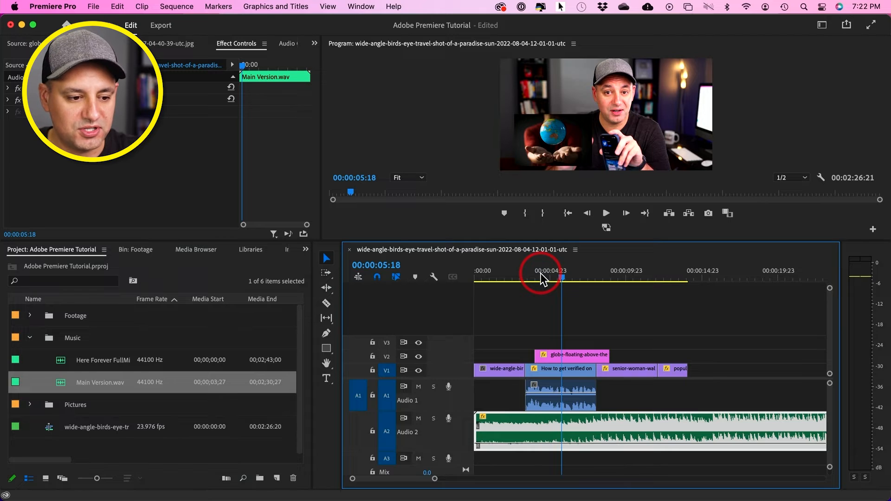
{"action": "left_click", "coordinate": [630, 278]}
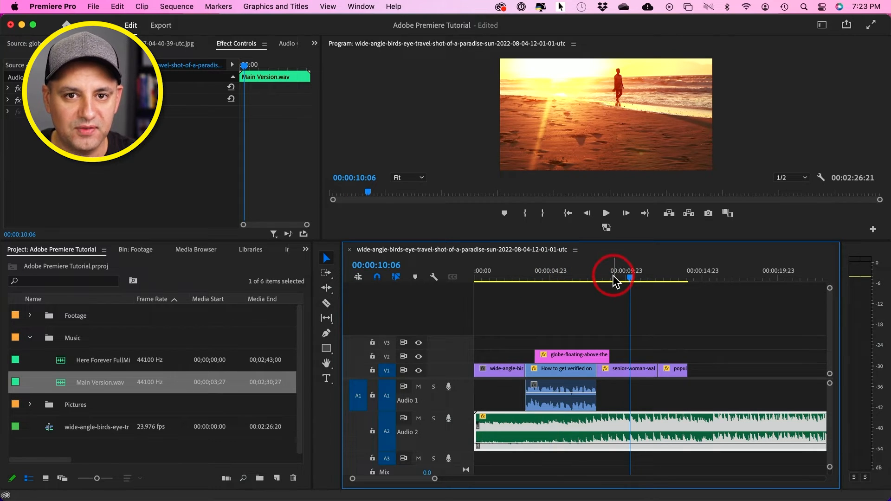
{"action": "left_click_drag", "start_coordinate": [629, 277], "coordinate": [558, 277]}
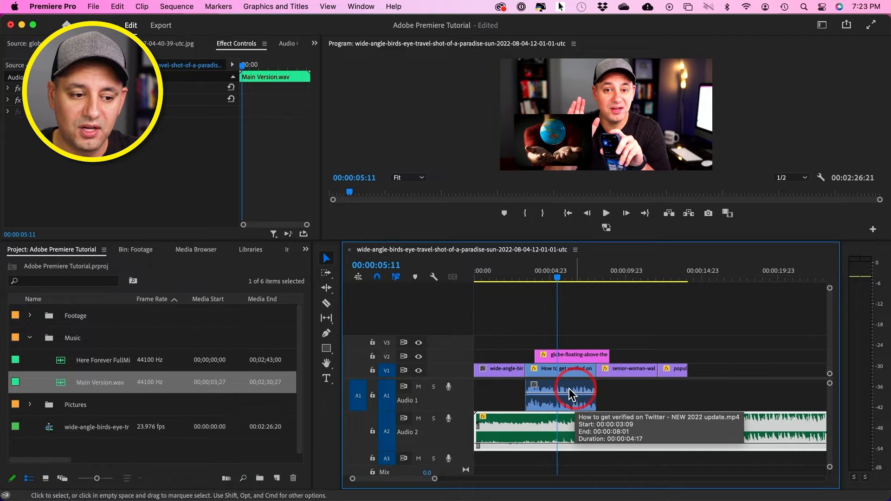
{"action": "left_click_drag", "start_coordinate": [563, 393], "coordinate": [564, 391]}
{"action": "key", "text": "space"}
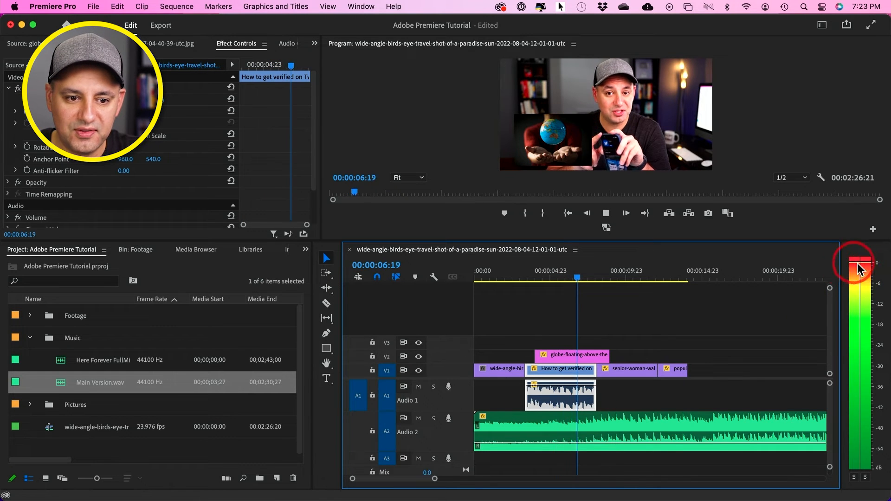
{"action": "left_click", "coordinate": [599, 312]}
- Lower the volume of the talking-head clip on A1 and replay the section from about 00:00:05:00 to check the audio meters
{"action": "left_click", "coordinate": [551, 275]}
{"action": "left_click", "coordinate": [564, 369]}
{"action": "left_click_drag", "start_coordinate": [561, 392], "coordinate": [564, 422]}
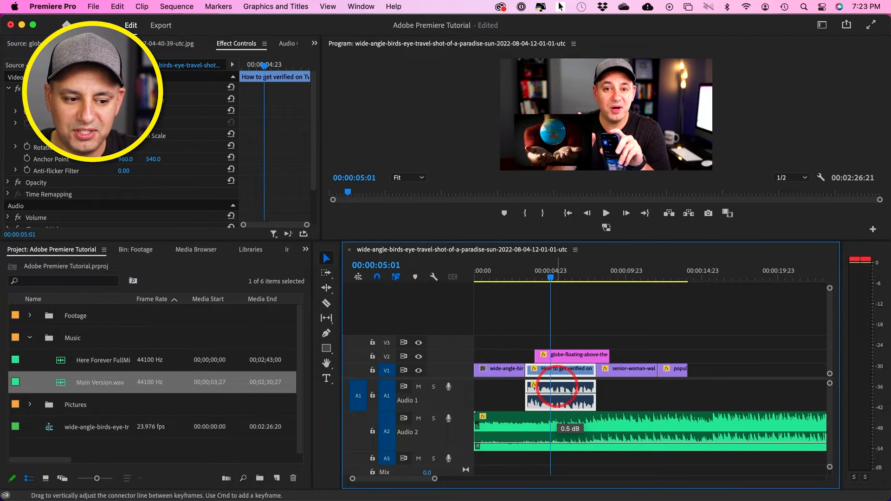
{"action": "left_click_drag", "start_coordinate": [557, 390], "coordinate": [557, 390]}
{"action": "key", "text": "space"}
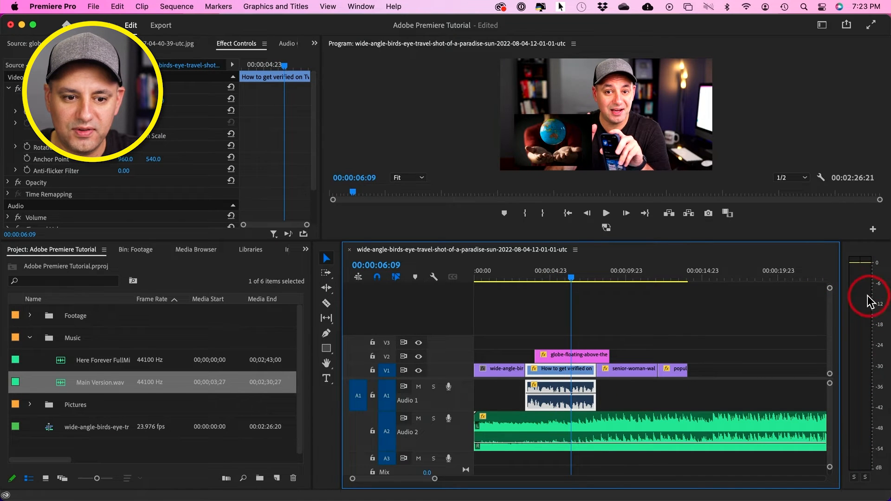
{"action": "left_click", "coordinate": [543, 277]}
{"action": "key", "text": "space"}
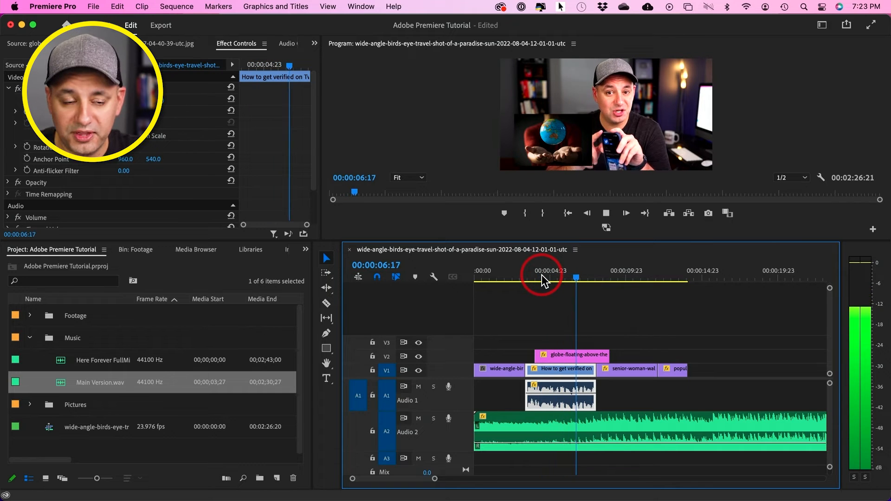
{"action": "key", "text": "space"}
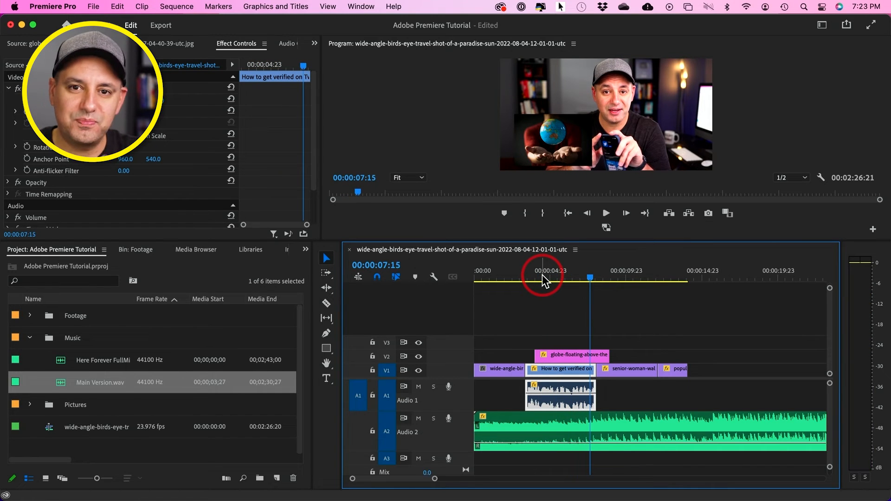
- Split Main Version.wav on A2 at the end of the last V1 clip, delete the remainder, and scrub through the sequence
{"action": "scroll", "coordinate": [694, 385], "scroll_direction": "right", "scroll_amount": 3}
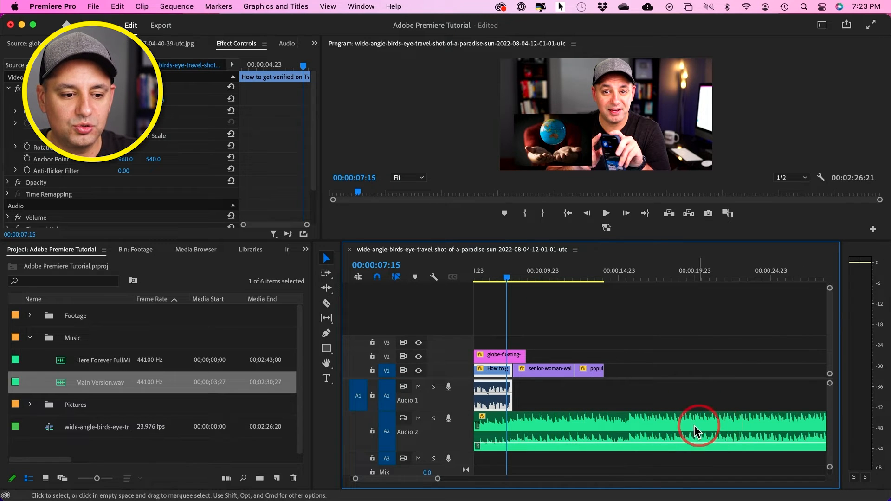
{"action": "left_click", "coordinate": [663, 424]}
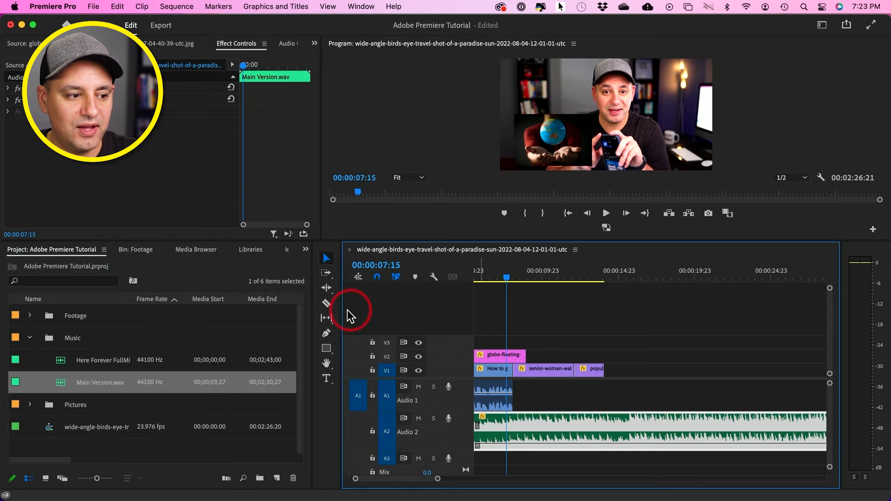
{"action": "left_click", "coordinate": [327, 304]}
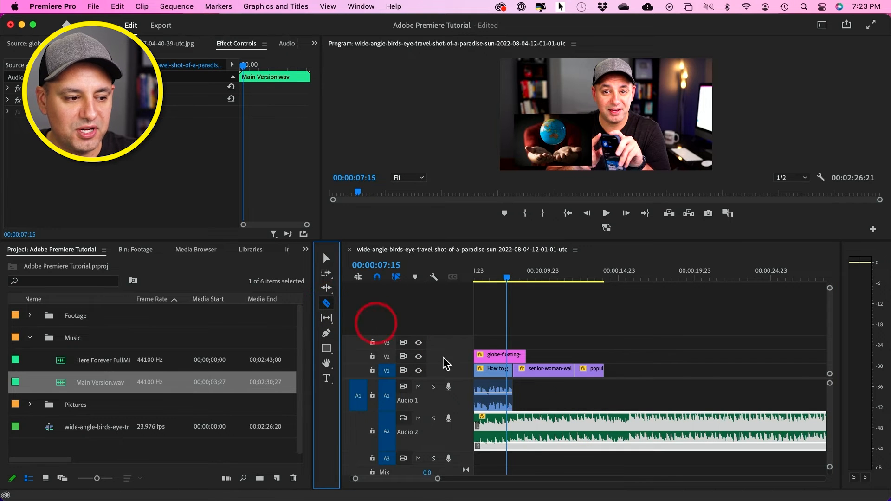
{"action": "left_click", "coordinate": [605, 420]}
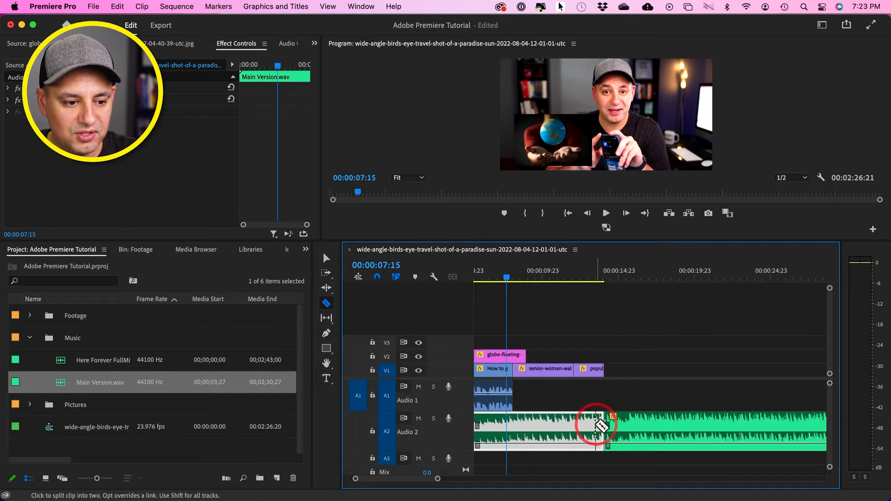
{"action": "left_click", "coordinate": [327, 258]}
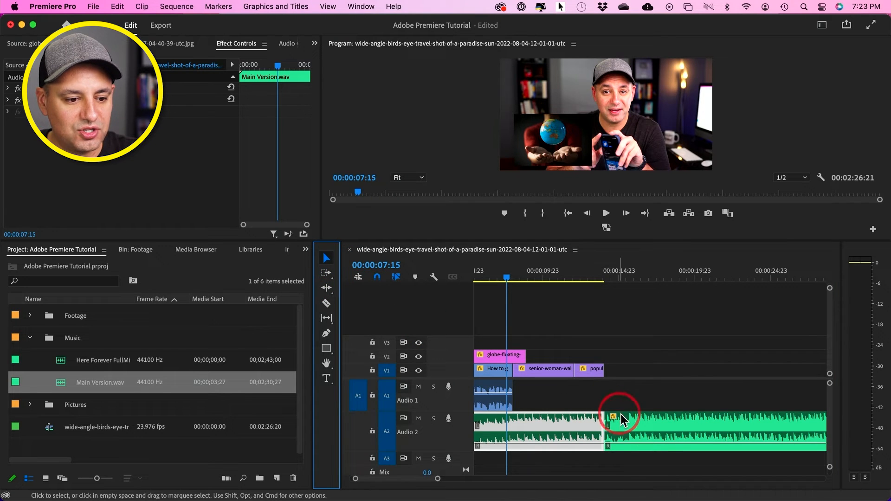
{"action": "left_click", "coordinate": [645, 427]}
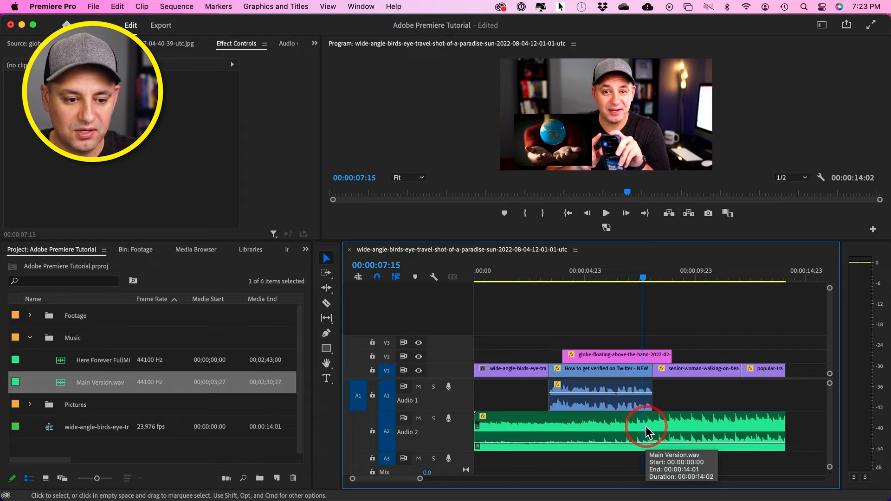
{"action": "key", "text": "Delete"}
{"action": "scroll", "coordinate": [637, 416], "scroll_direction": "left", "scroll_amount": 5}
{"action": "left_click_drag", "start_coordinate": [489, 273], "coordinate": [766, 299]}
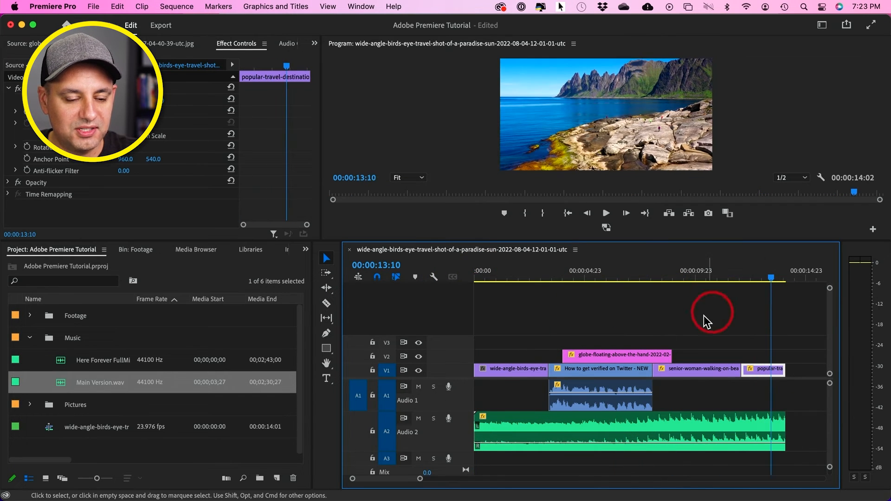
- Apply the default audio transition to the end of Main Version.wav on A2 and play the ending from 00:00:12:17
{"action": "scroll", "coordinate": [706, 322], "scroll_direction": "right", "scroll_amount": 3}
{"action": "left_click", "coordinate": [657, 427]}
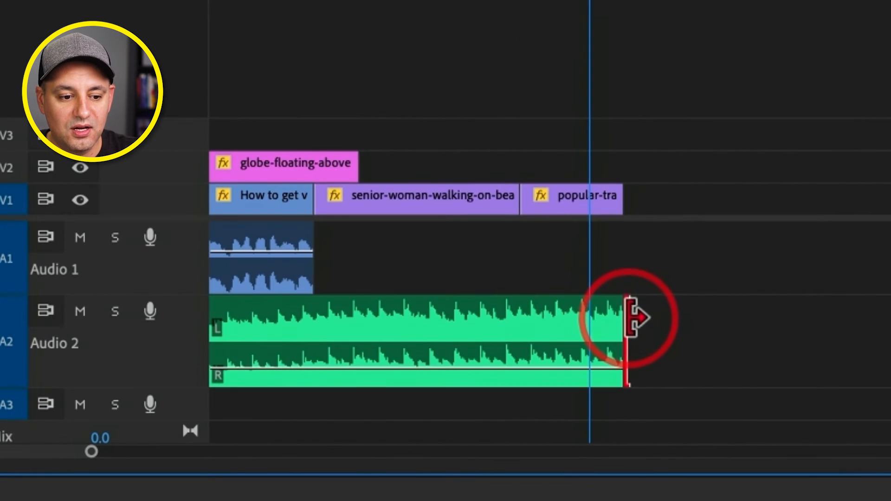
{"action": "right_click", "coordinate": [656, 426]}
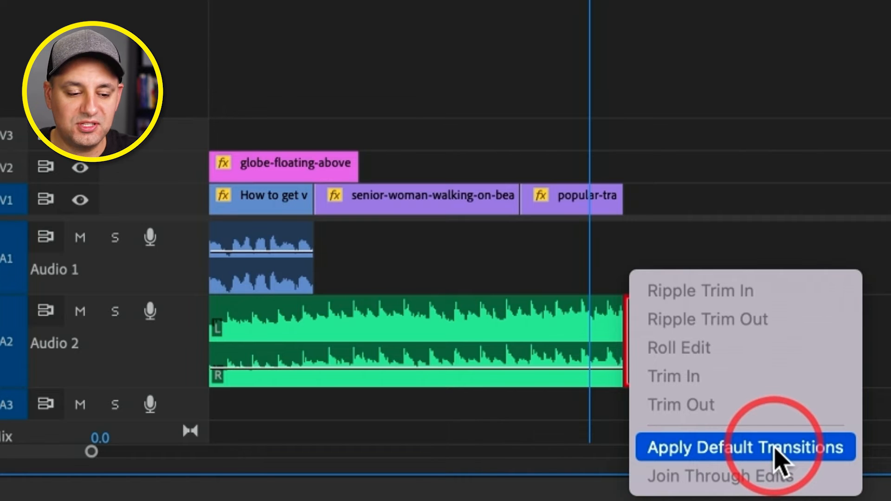
{"action": "left_click", "coordinate": [740, 452]}
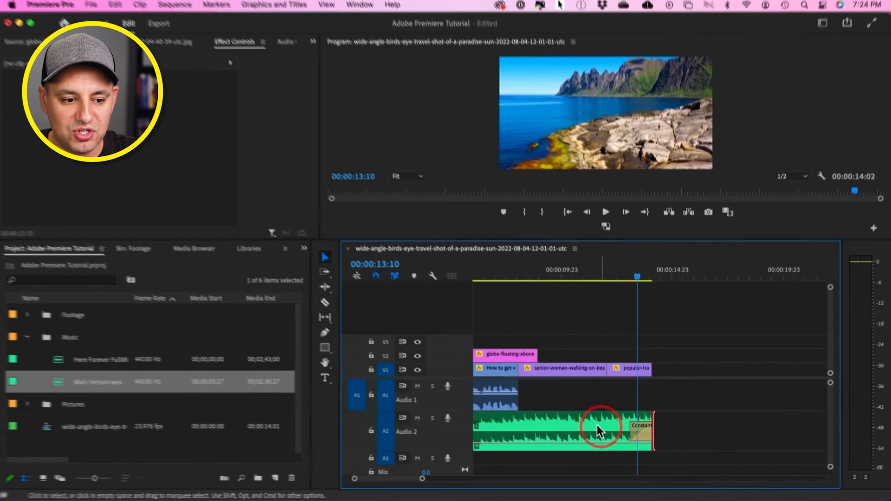
{"action": "left_click", "coordinate": [628, 279]}
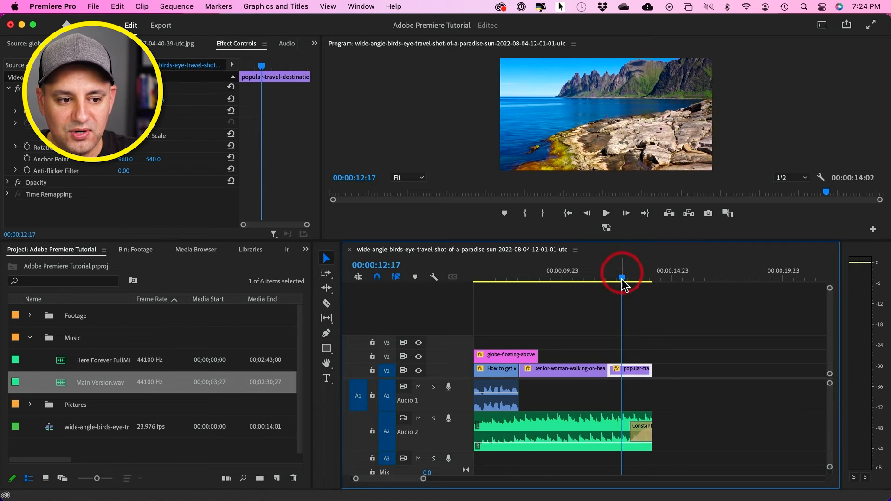
{"action": "key", "text": "space"}
{"action": "key", "text": "space"}
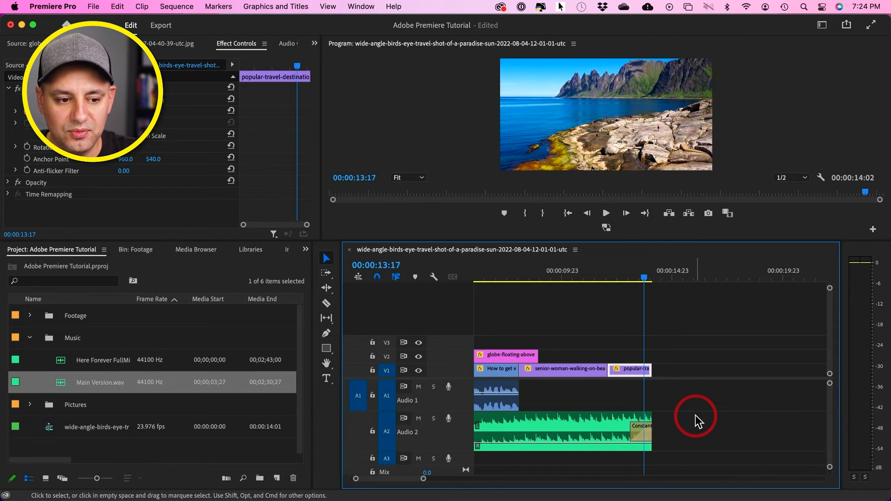
- Apply the default video transition to the end of the popular-travel-destination clip on V1 and play the ending
{"action": "right_click", "coordinate": [659, 372]}
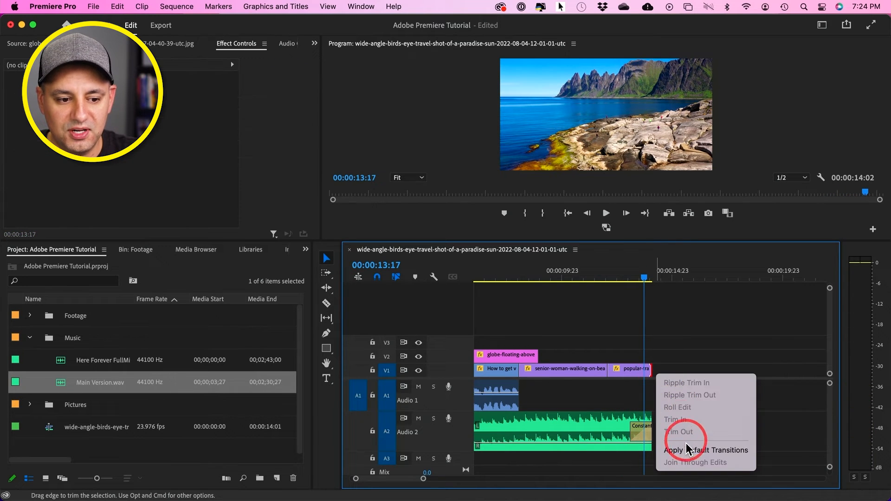
{"action": "left_click", "coordinate": [678, 449]}
{"action": "left_click", "coordinate": [623, 272]}
{"action": "key", "text": "space"}
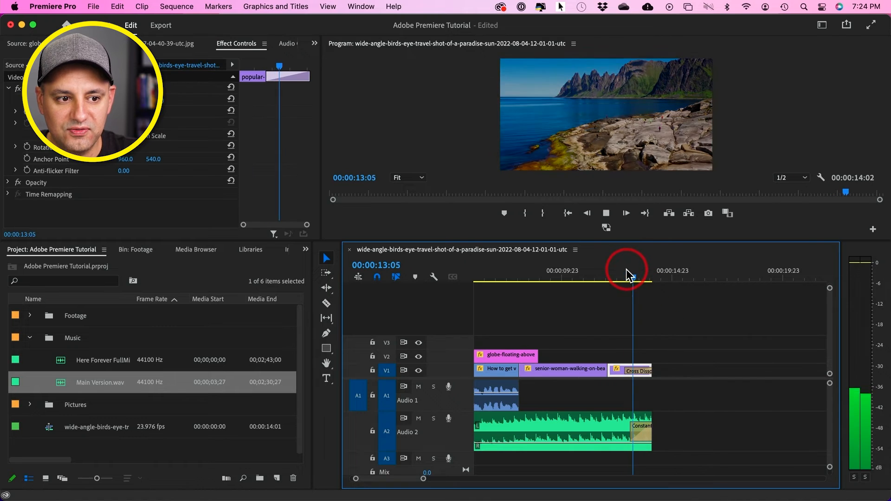
{"action": "key", "text": "space"}
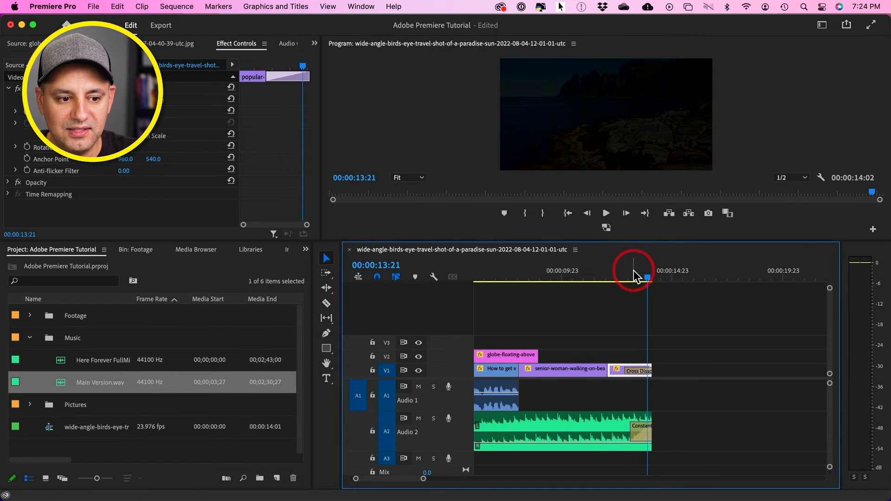
- Fit the whole sequence in view, place the playhead at 00:00:01:19, and browse the effect and transition categories
{"action": "left_click_drag", "start_coordinate": [634, 271], "coordinate": [590, 272]}
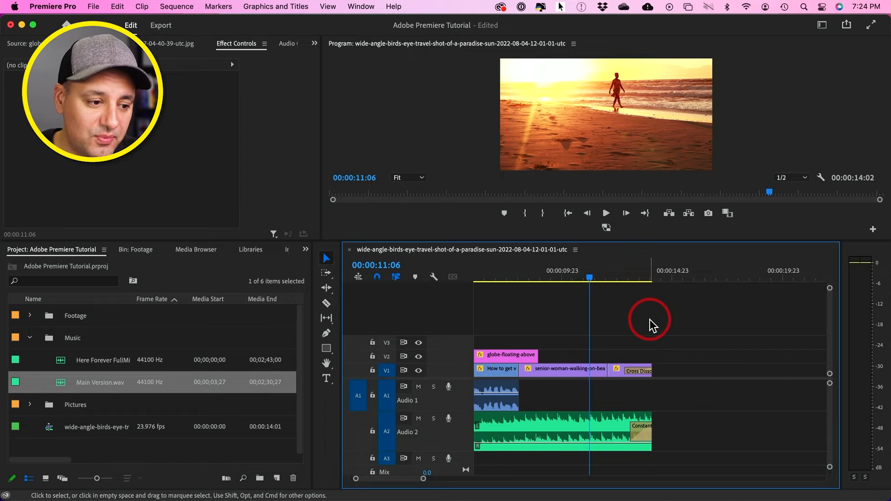
{"action": "key", "text": "backslash"}
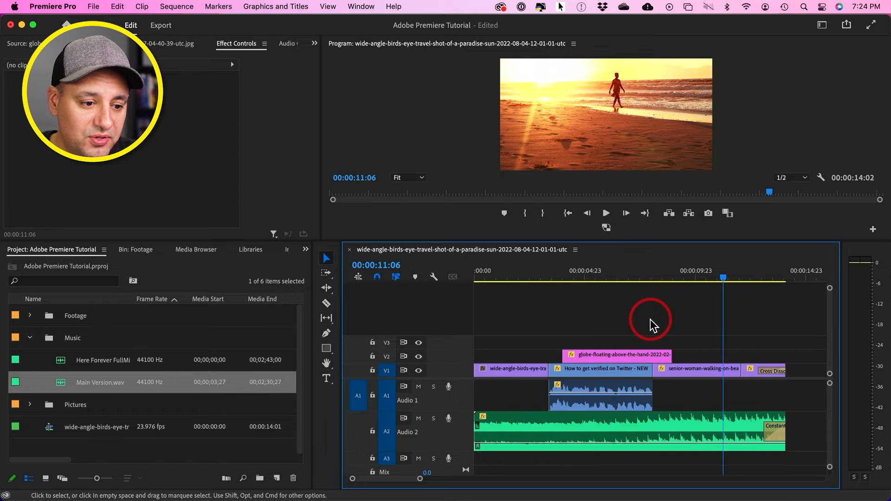
{"action": "left_click", "coordinate": [515, 273]}
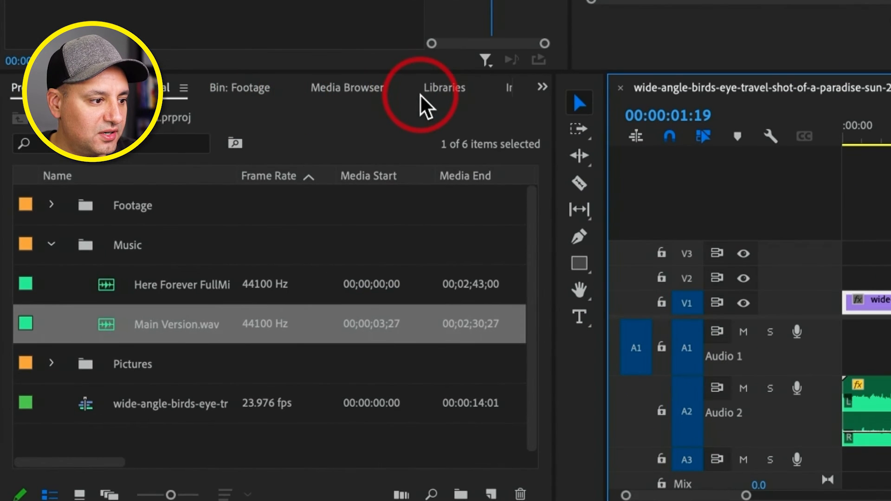
{"action": "scroll", "coordinate": [237, 254], "scroll_direction": "down", "scroll_amount": 7}
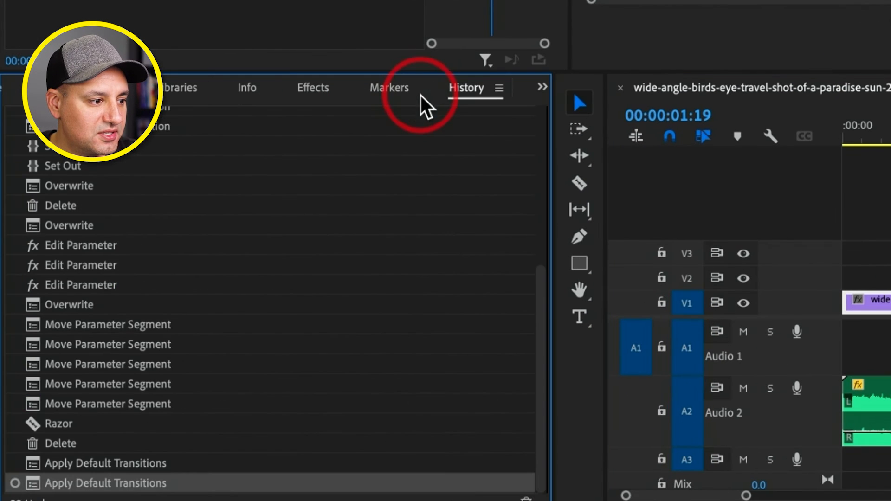
{"action": "left_click", "coordinate": [306, 89]}
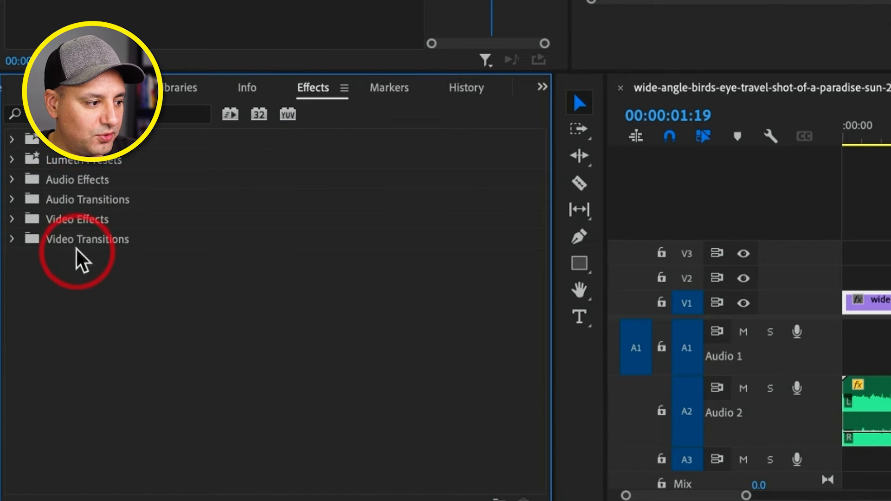
{"action": "left_click", "coordinate": [73, 221]}
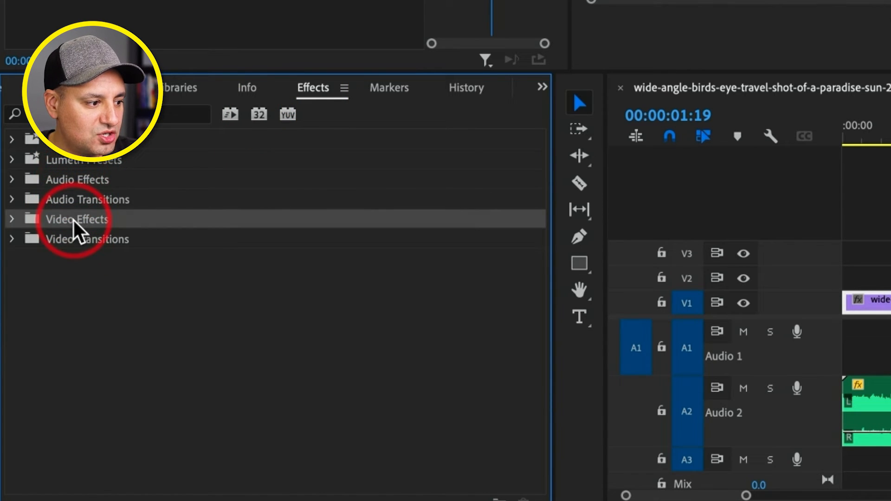
{"action": "left_click", "coordinate": [91, 239]}
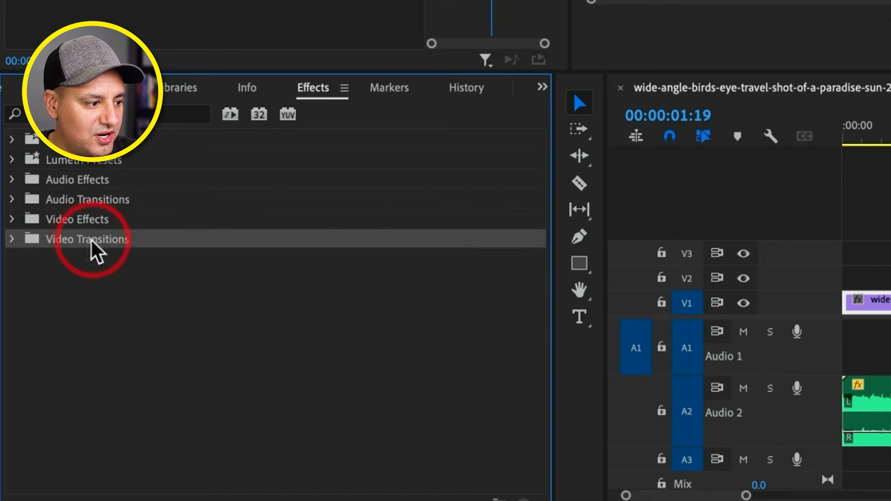
{"action": "left_click", "coordinate": [84, 221]}
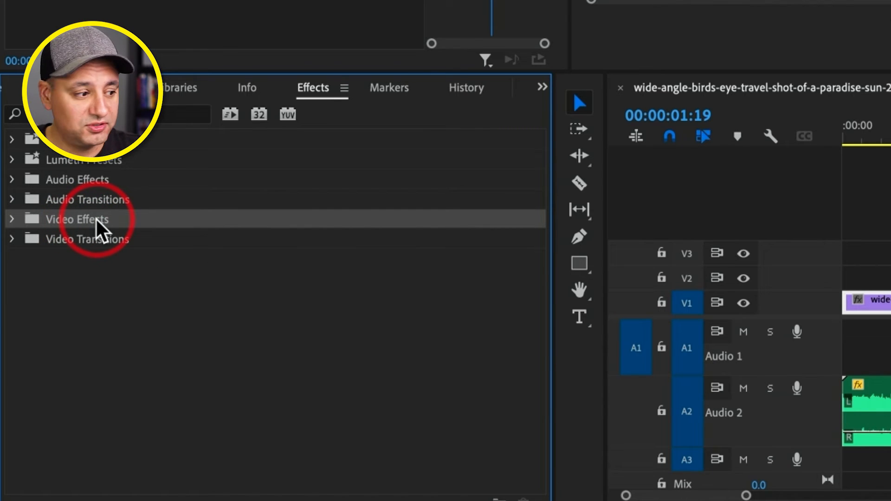
{"action": "left_click", "coordinate": [11, 159]}
{"action": "left_click", "coordinate": [10, 160]}
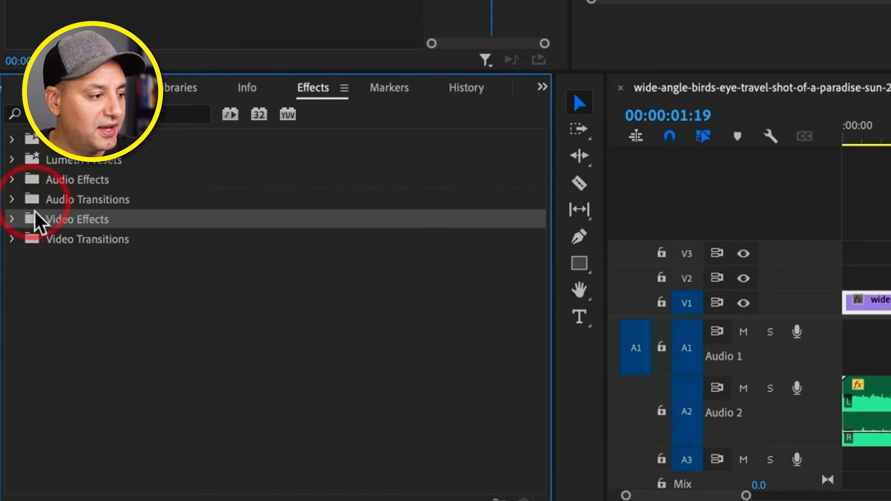
- Add a Cross Dissolve from the Dissolve transitions between the wide-angle-birds clip and the talking-head clip on V1, and play it
{"action": "left_click", "coordinate": [13, 240]}
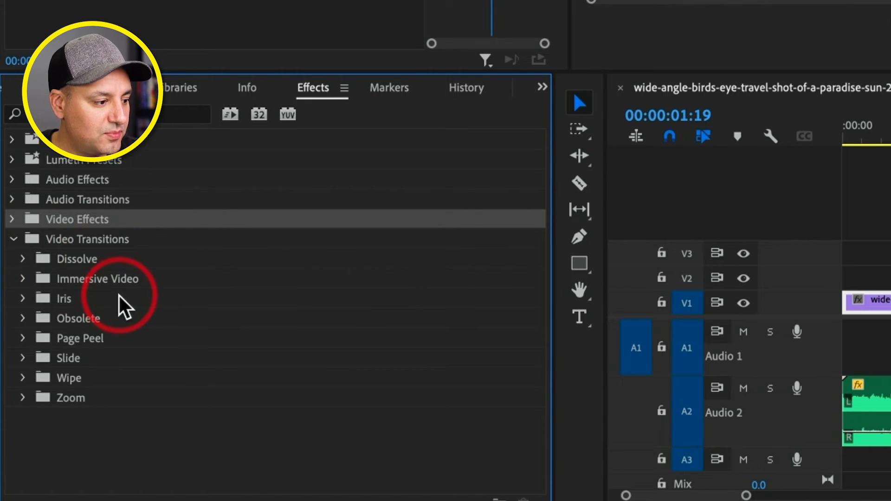
{"action": "left_click", "coordinate": [22, 259]}
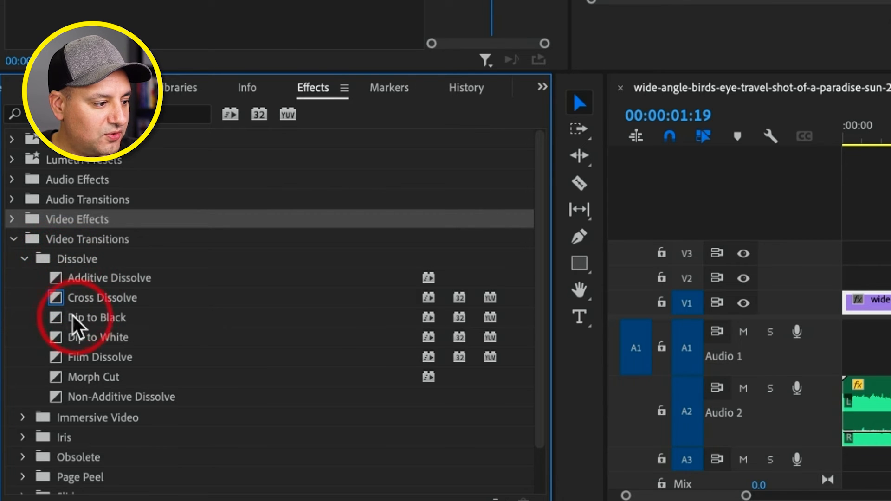
{"action": "left_click_drag", "start_coordinate": [62, 299], "coordinate": [725, 328]}
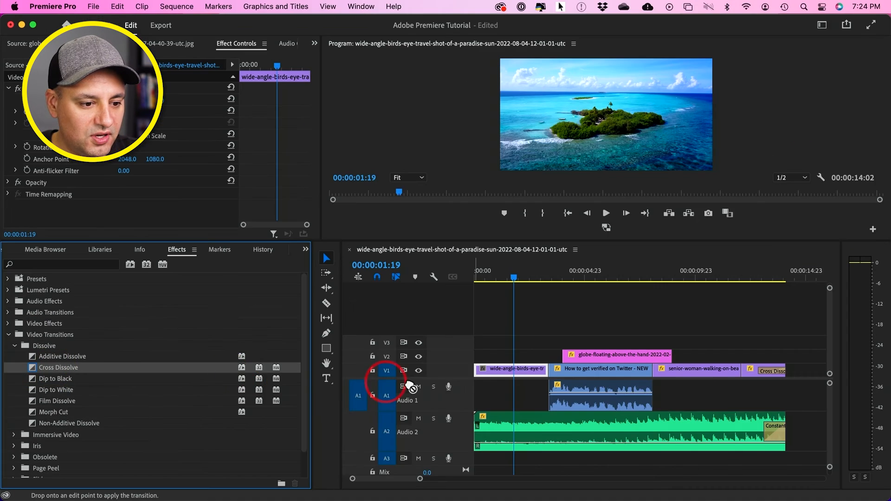
{"action": "left_click_drag", "start_coordinate": [410, 386], "coordinate": [557, 381]}
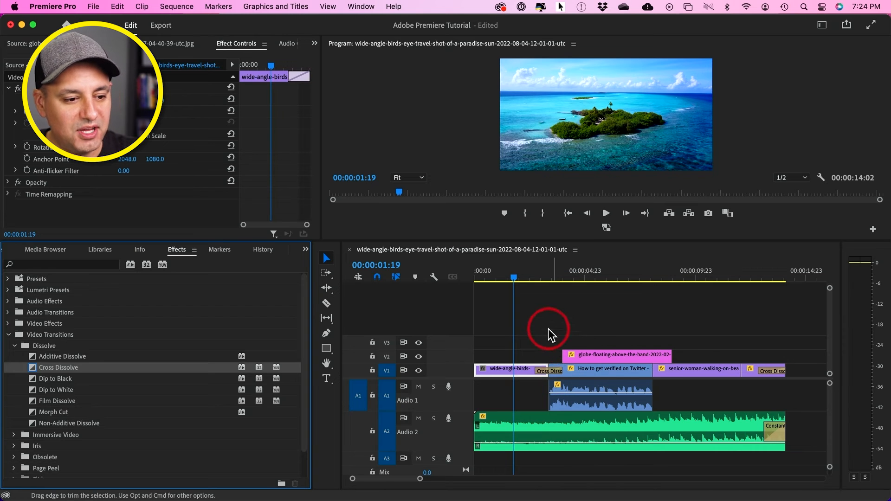
{"action": "key", "text": "space"}
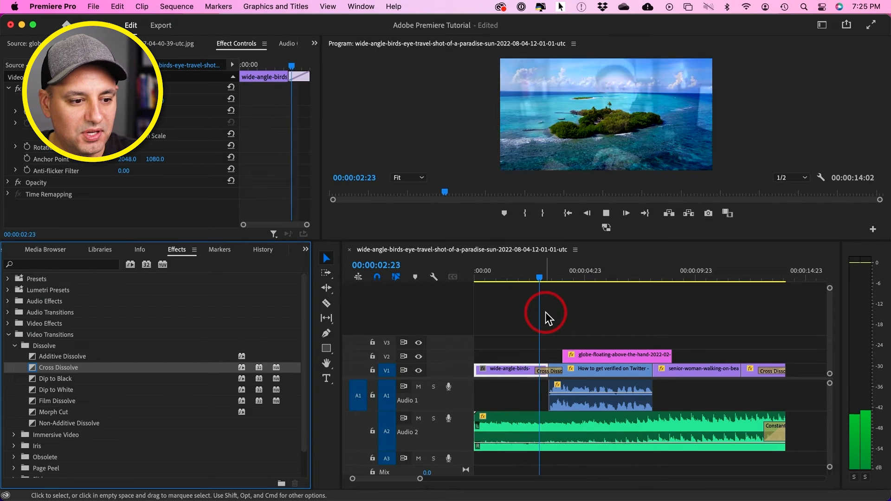
{"action": "left_click", "coordinate": [565, 275]}
{"action": "left_click_drag", "start_coordinate": [565, 275], "coordinate": [534, 277]}
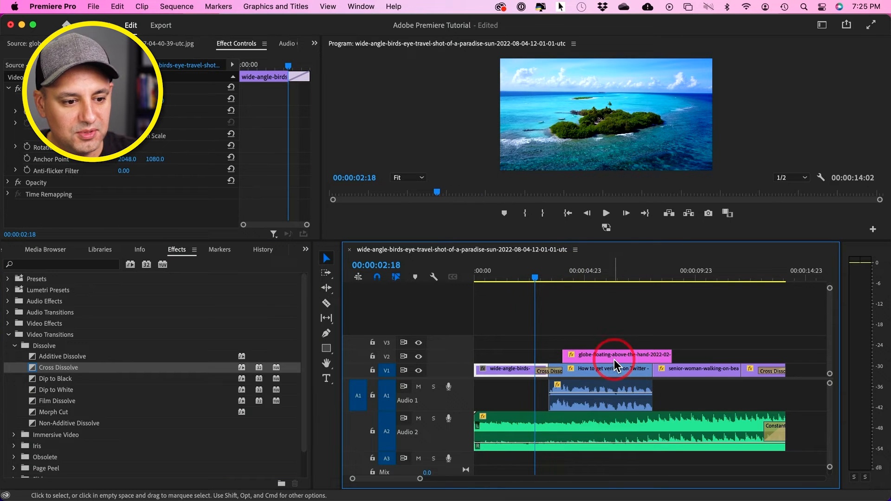
- Delete the globe-floating picture from V2 and play the cut between the senior-woman clip and the final clip on V1
{"action": "left_click", "coordinate": [613, 356]}
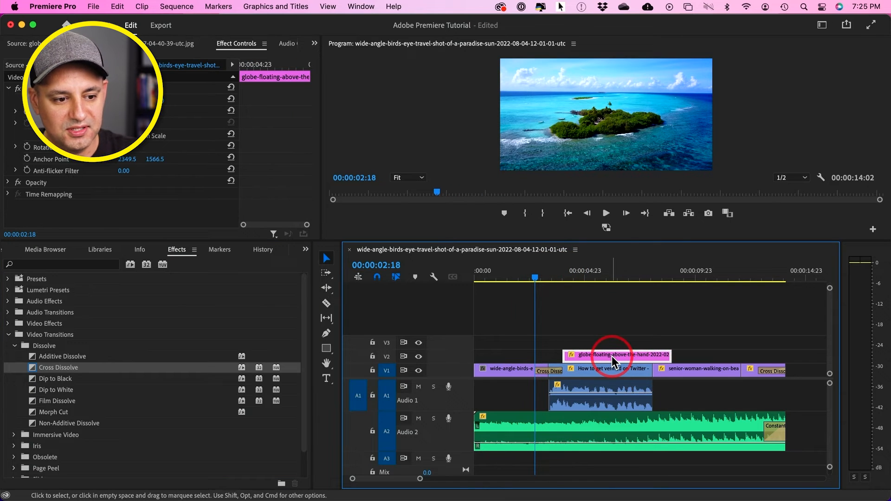
{"action": "key", "text": "Delete"}
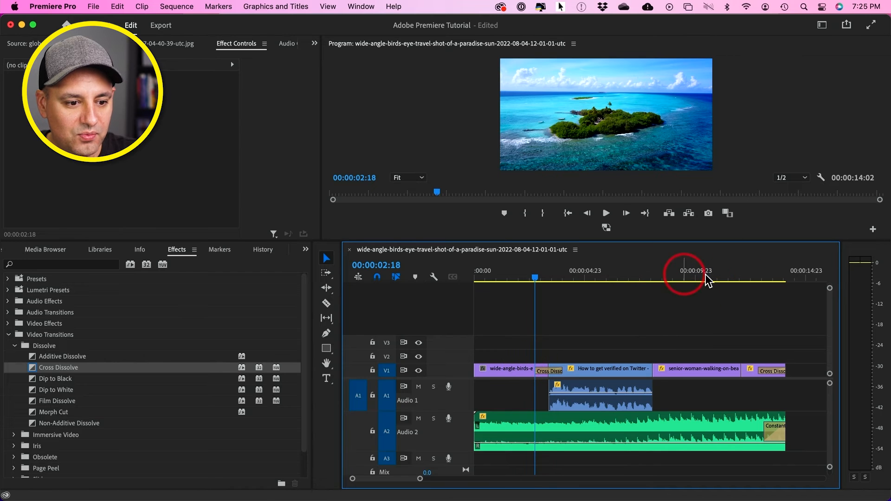
{"action": "left_click", "coordinate": [735, 280]}
{"action": "key", "text": "space"}
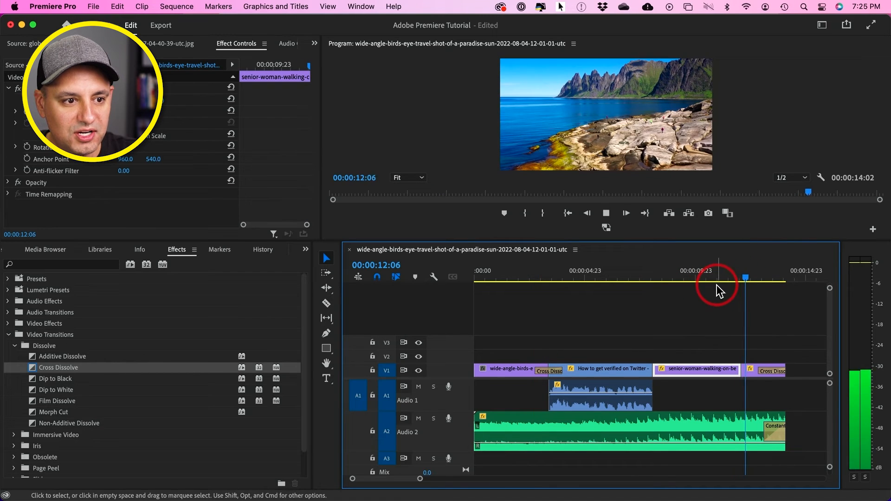
{"action": "left_click", "coordinate": [731, 275]}
{"action": "key", "text": "space"}
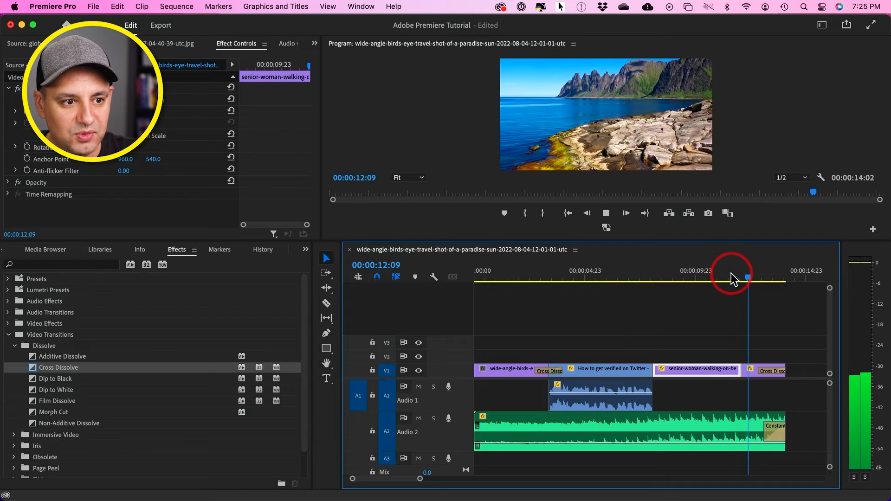
{"action": "key", "text": "space"}
{"action": "left_click", "coordinate": [737, 274]}
- Replace the Cross Dissolve between the wide-angle-birds and talking-head clips on V1 with Dip to Black, and play it
{"action": "left_click_drag", "start_coordinate": [740, 278], "coordinate": [560, 281]}
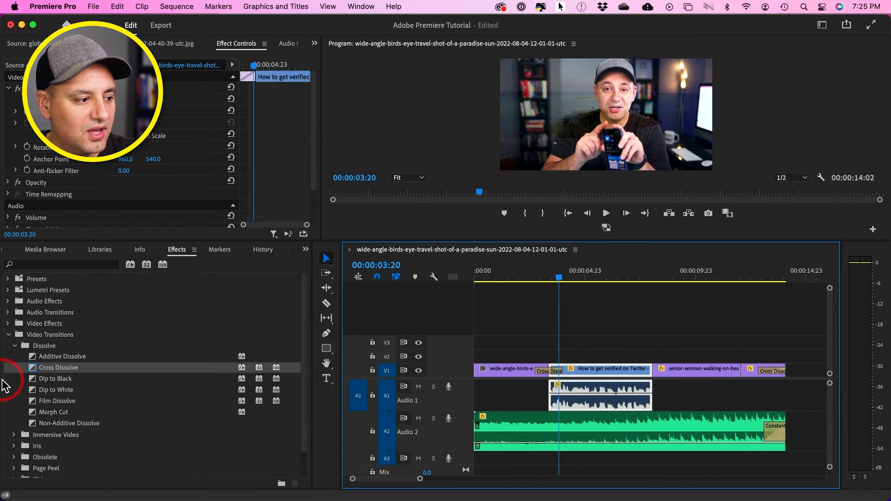
{"action": "left_click_drag", "start_coordinate": [33, 386], "coordinate": [548, 371]}
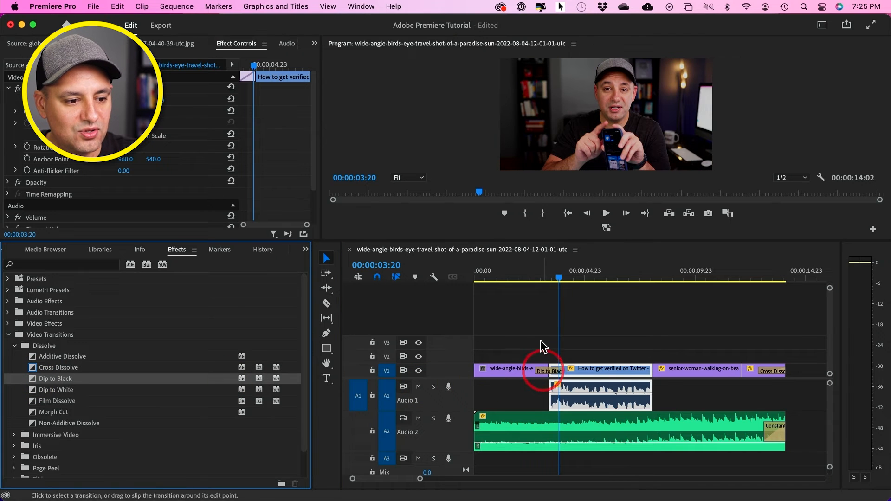
{"action": "left_click", "coordinate": [530, 266]}
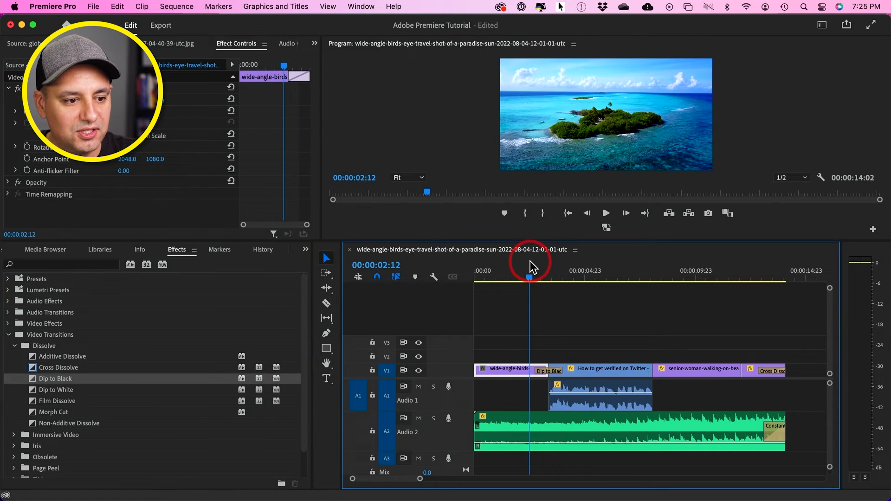
{"action": "key", "text": "space"}
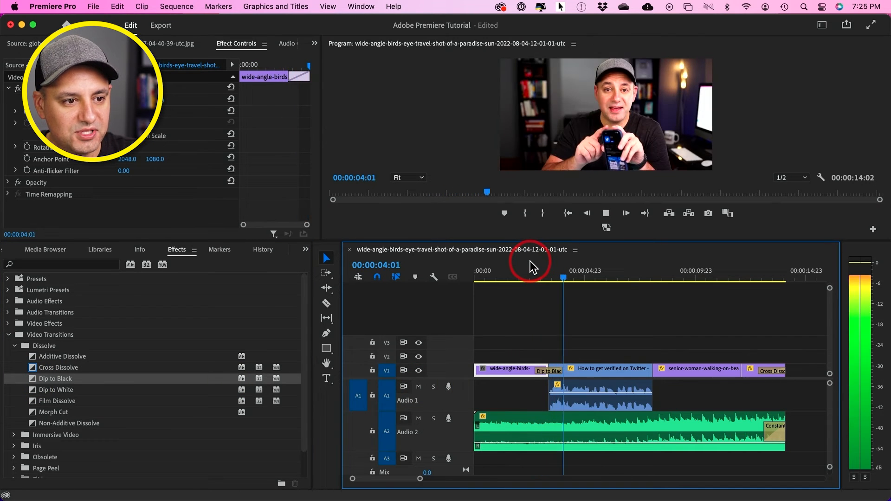
{"action": "left_click", "coordinate": [547, 277]}
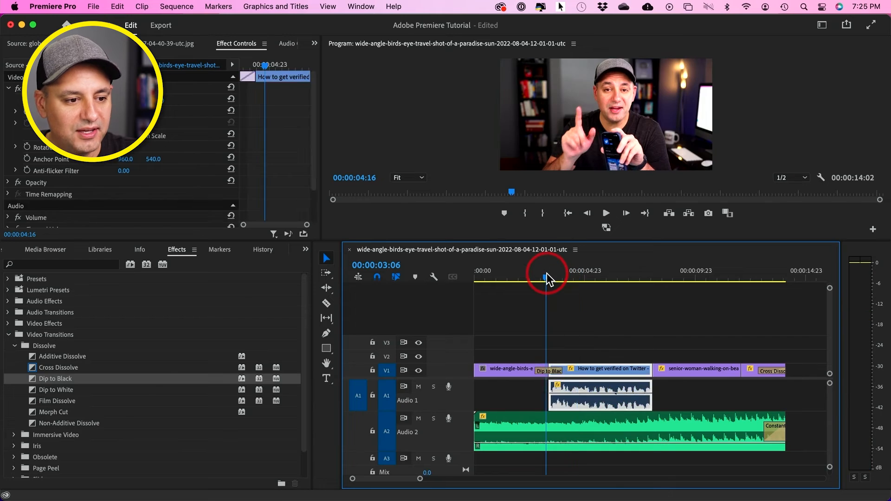
- Look through the Zoom and Wipe categories of the video transitions
{"action": "left_click", "coordinate": [14, 347]}
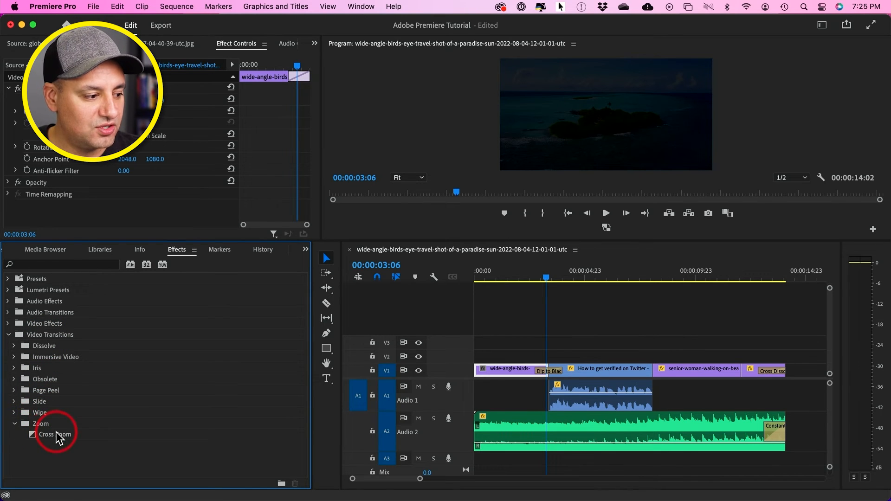
{"action": "left_click", "coordinate": [14, 412]}
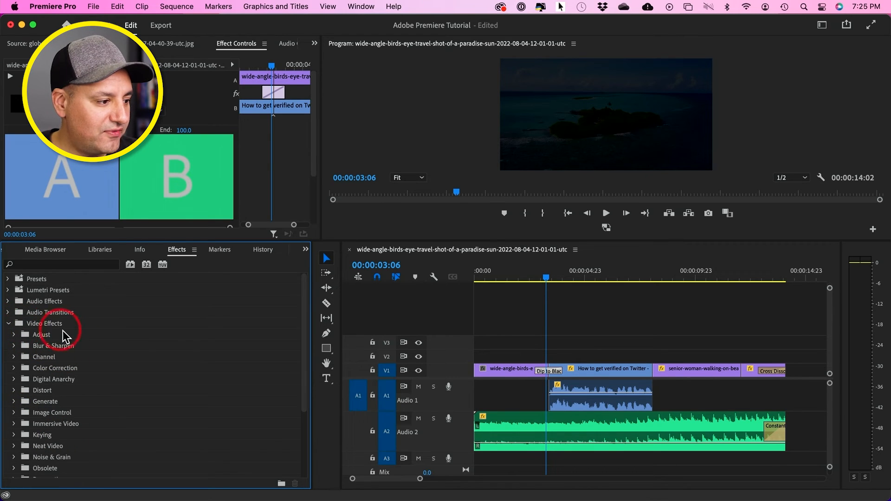
{"action": "scroll", "coordinate": [64, 337], "scroll_direction": "down", "scroll_amount": 1}
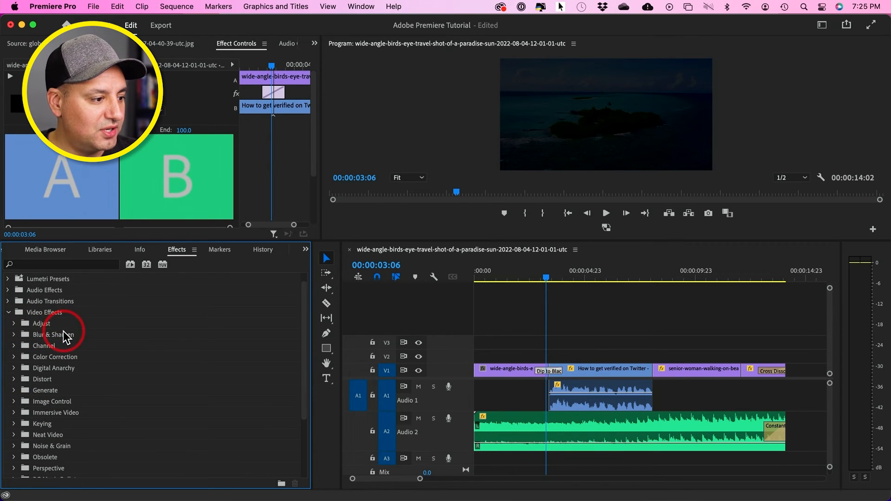
- Try a Gaussian Blur with Blurriness 132 on the wide-angle-birds clip, and remove the effect from the clip
{"action": "left_click", "coordinate": [14, 335]}
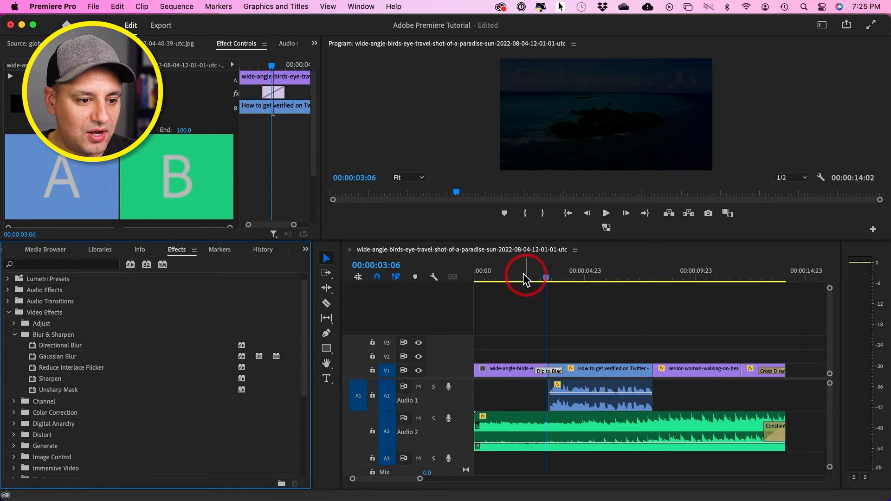
{"action": "left_click", "coordinate": [501, 277]}
{"action": "left_click_drag", "start_coordinate": [37, 357], "coordinate": [522, 370]}
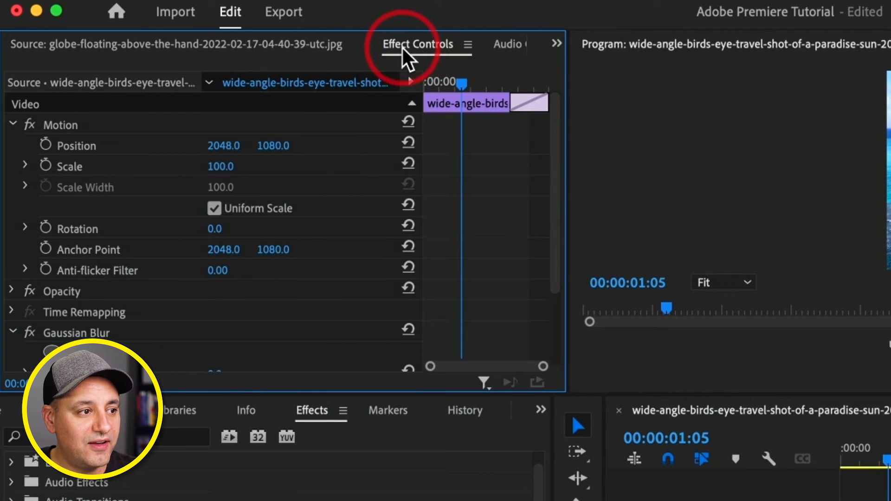
{"action": "left_click_drag", "start_coordinate": [556, 184], "coordinate": [555, 249]}
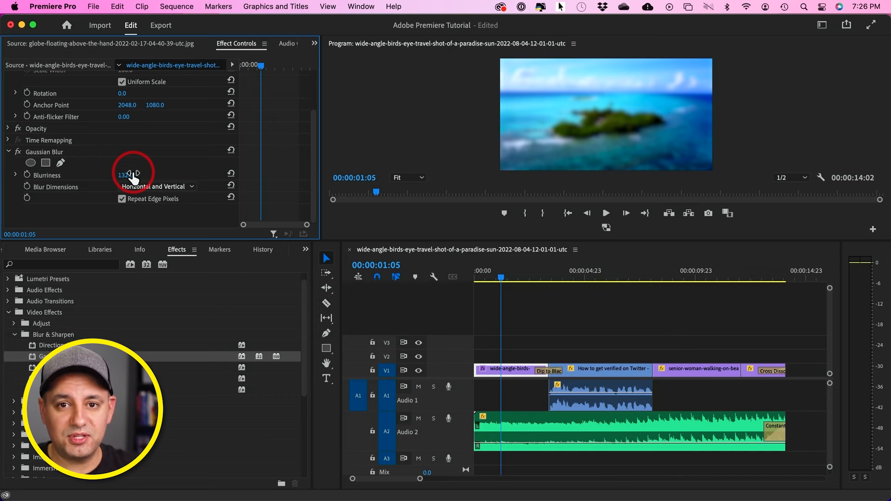
{"action": "left_click", "coordinate": [44, 156]}
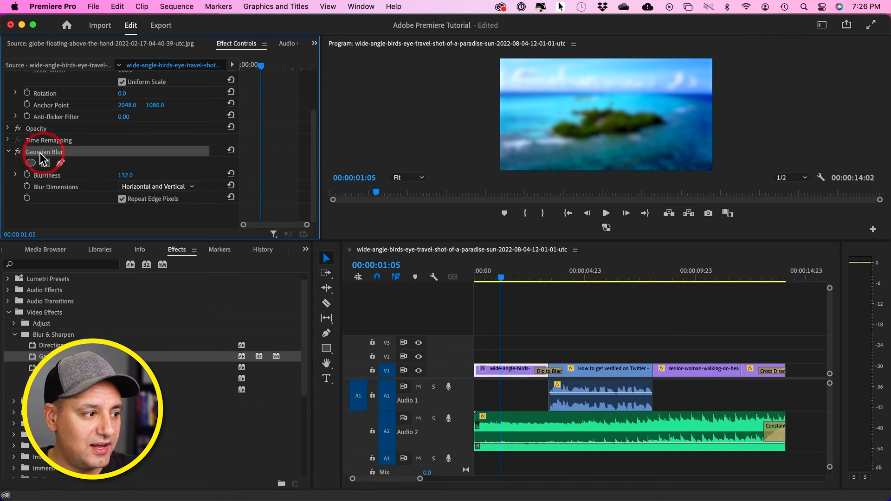
{"action": "key", "text": "Delete"}
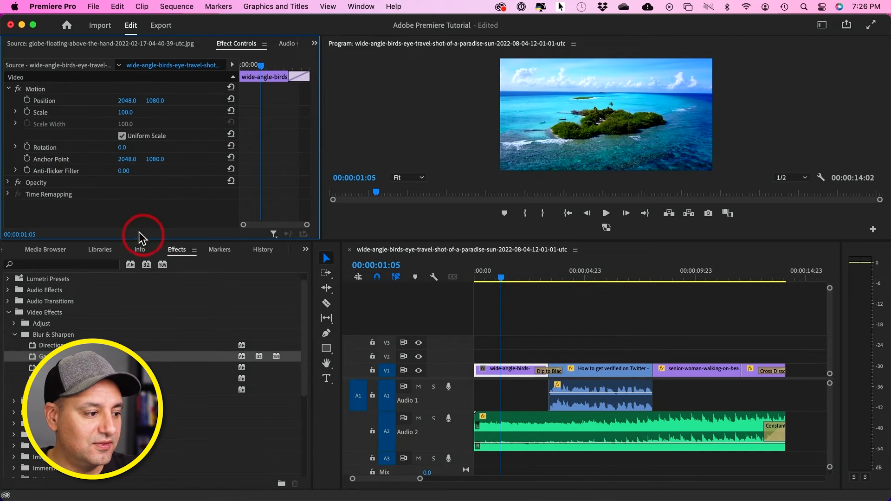
- Try the Black & White effect from Image Control on the wide-angle-birds clip, and remove it from the clip
{"action": "scroll", "coordinate": [92, 362], "scroll_direction": "down", "scroll_amount": 3}
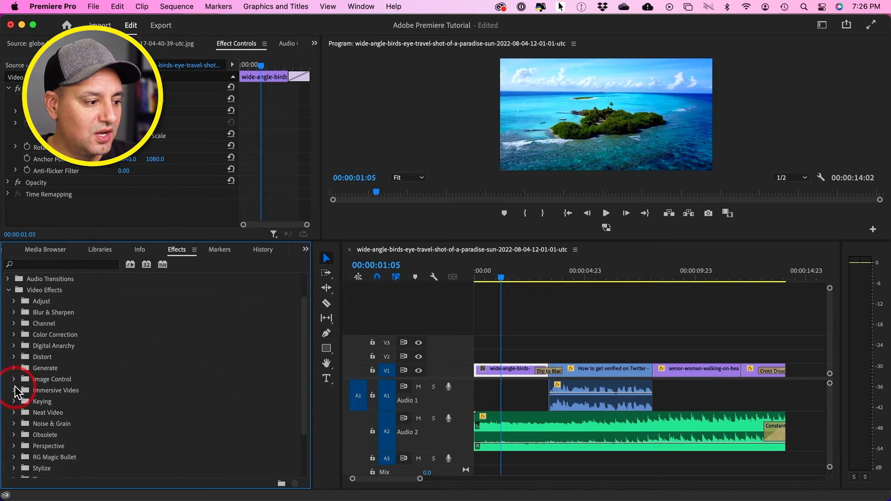
{"action": "left_click", "coordinate": [15, 380]}
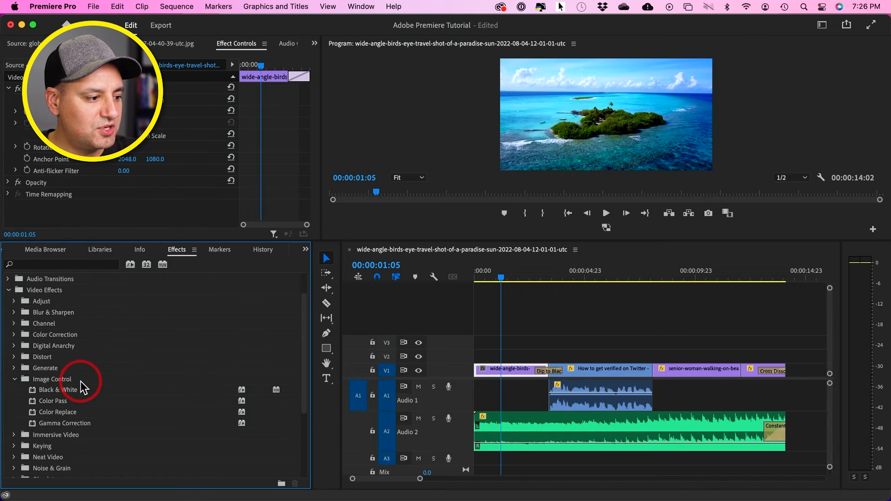
{"action": "left_click", "coordinate": [44, 395]}
{"action": "left_click_drag", "start_coordinate": [35, 395], "coordinate": [515, 373]}
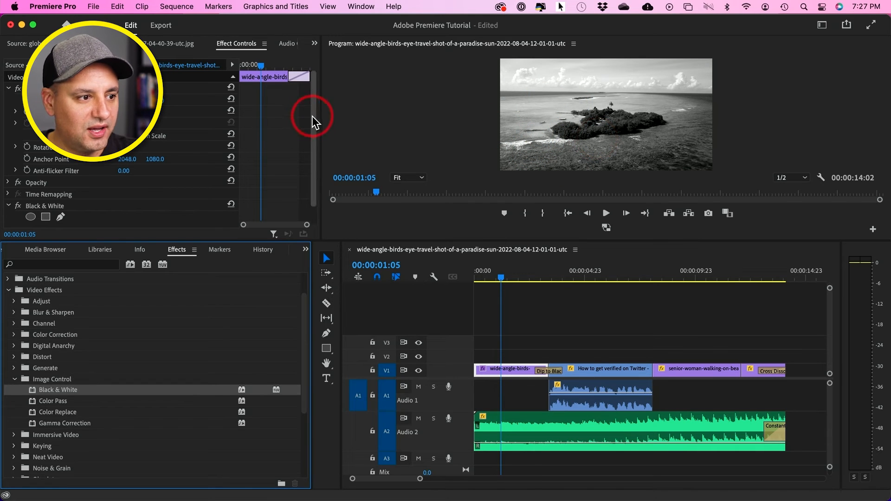
{"action": "left_click_drag", "start_coordinate": [313, 122], "coordinate": [308, 143]}
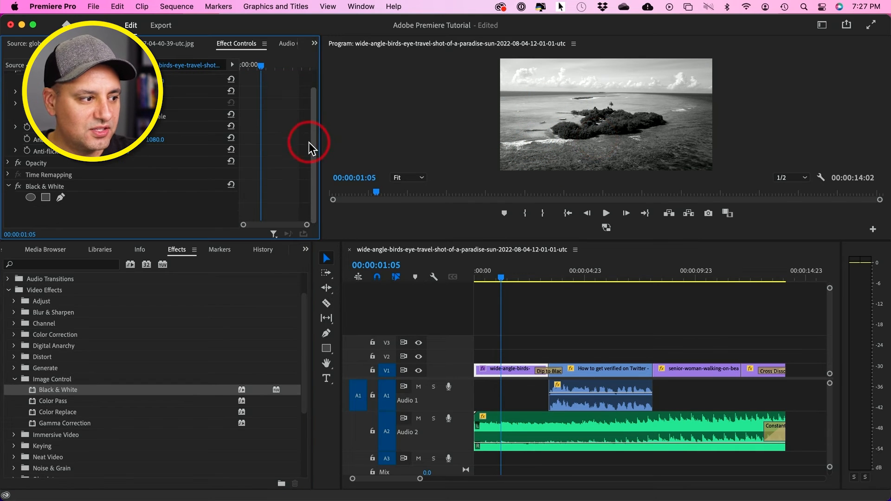
{"action": "left_click", "coordinate": [53, 188]}
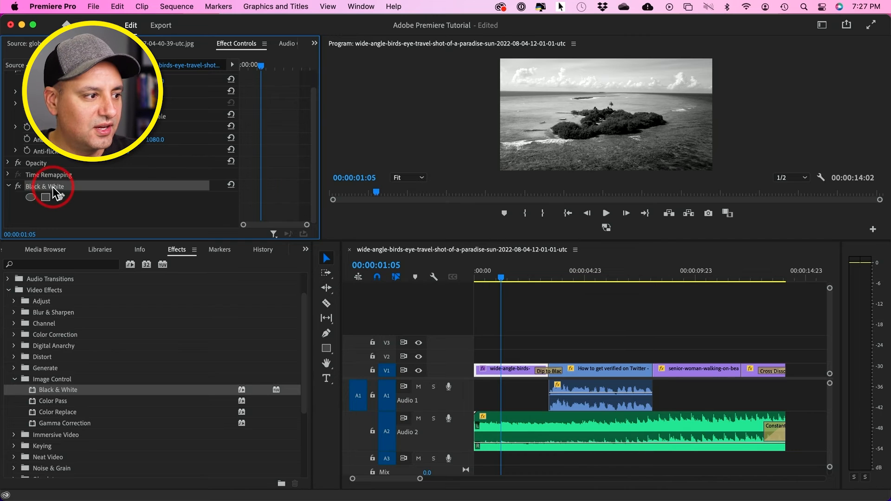
{"action": "key", "text": "Delete"}
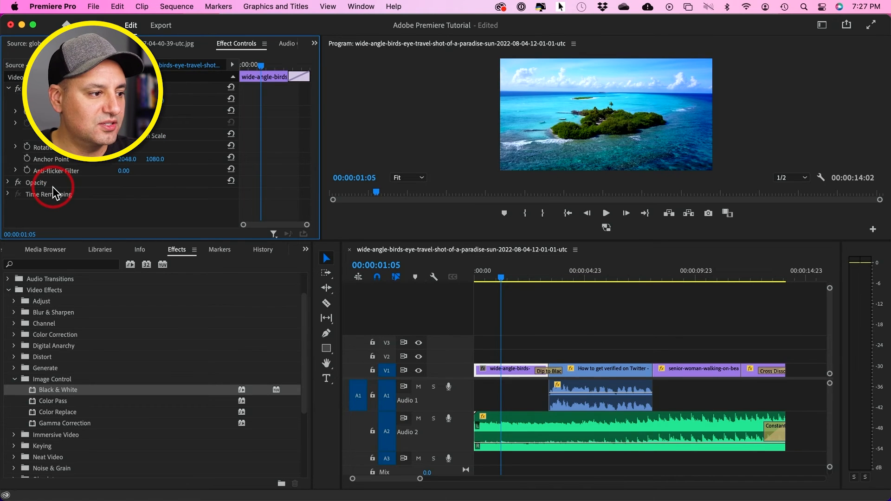
- Add the text "our last vacation" over the island shot with the Type tool, starting at 00:00:00:00
{"action": "left_click", "coordinate": [579, 317]}
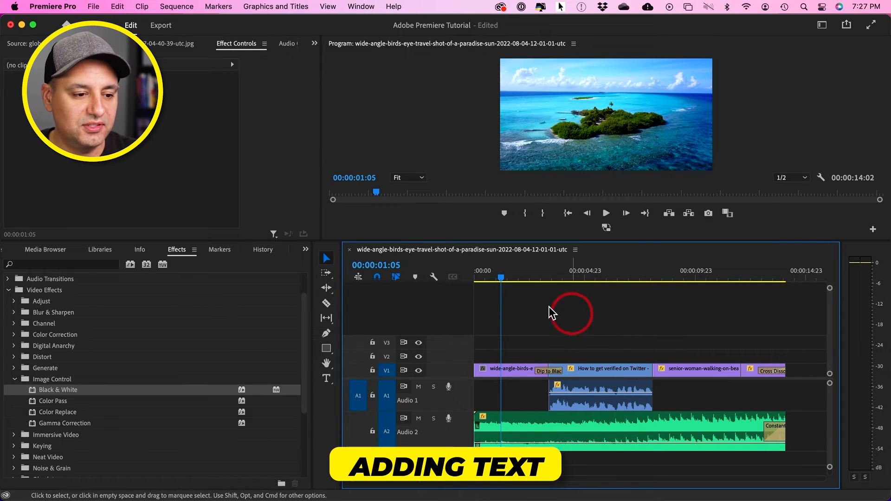
{"action": "left_click", "coordinate": [508, 275]}
{"action": "left_click_drag", "start_coordinate": [515, 282], "coordinate": [454, 286]}
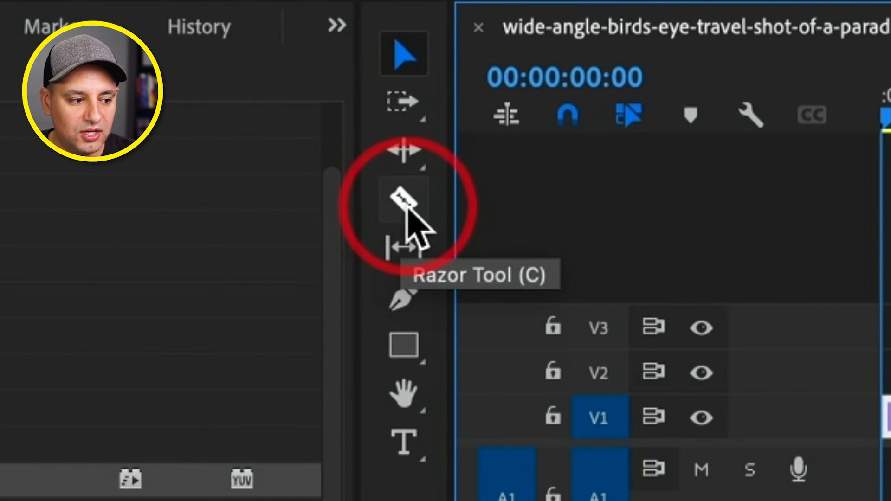
{"action": "left_click", "coordinate": [405, 443]}
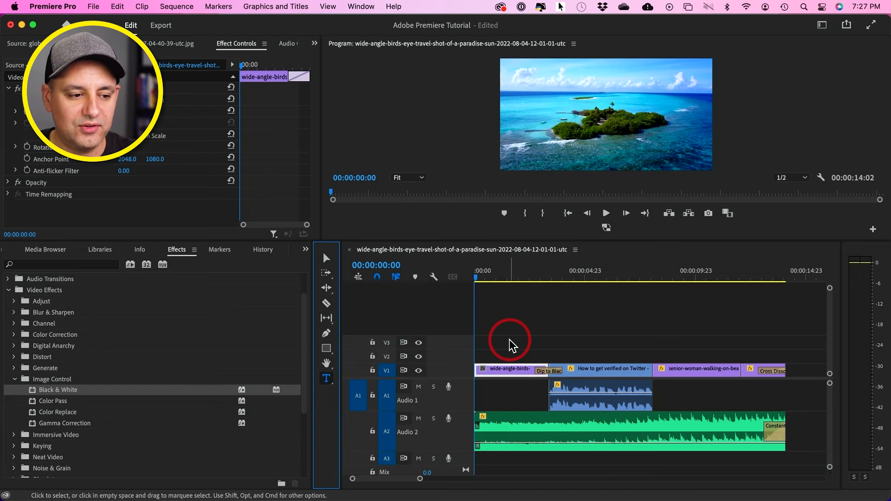
{"action": "left_click", "coordinate": [553, 110]}
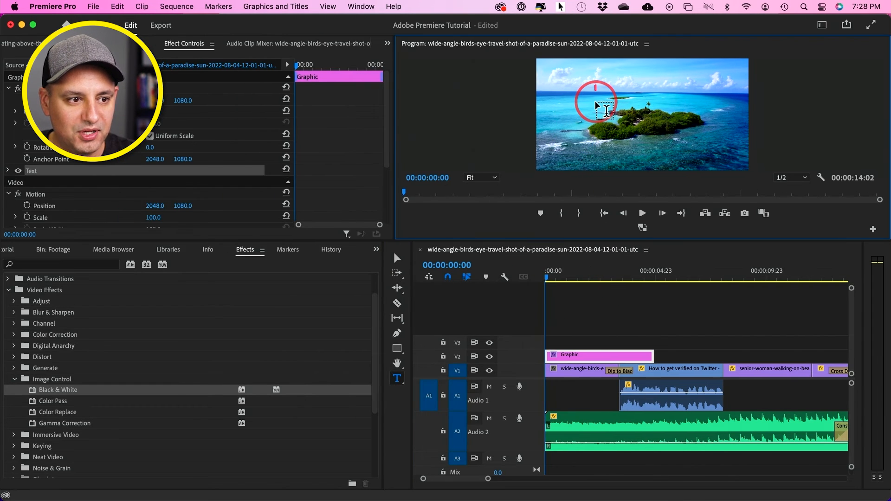
{"action": "type", "text": "sunset vacation"}
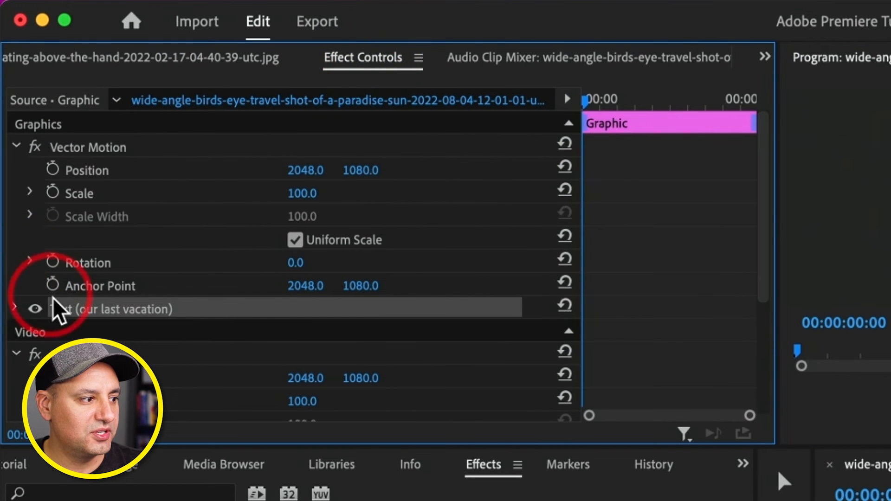
- Set the title's font to Nexa Rust Slab and its font size to 272
{"action": "left_click", "coordinate": [15, 307]}
{"action": "left_click_drag", "start_coordinate": [761, 145], "coordinate": [758, 184]}
{"action": "left_click", "coordinate": [216, 213]}
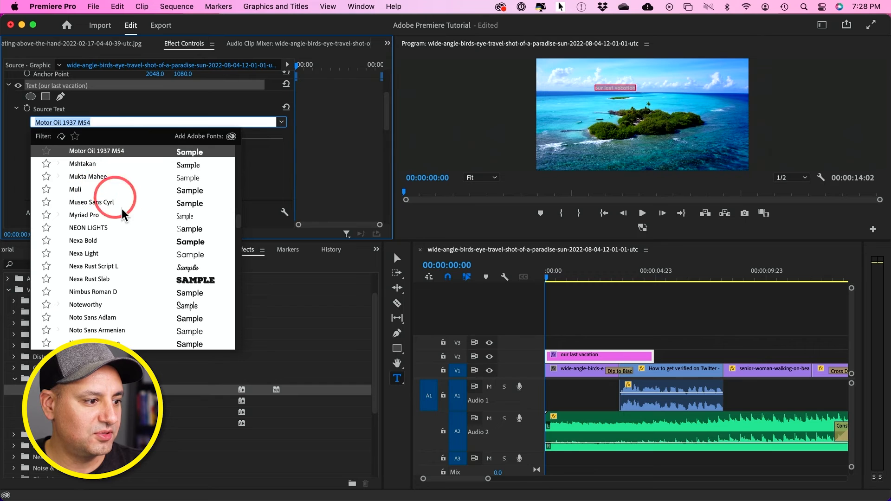
{"action": "left_click", "coordinate": [100, 281]}
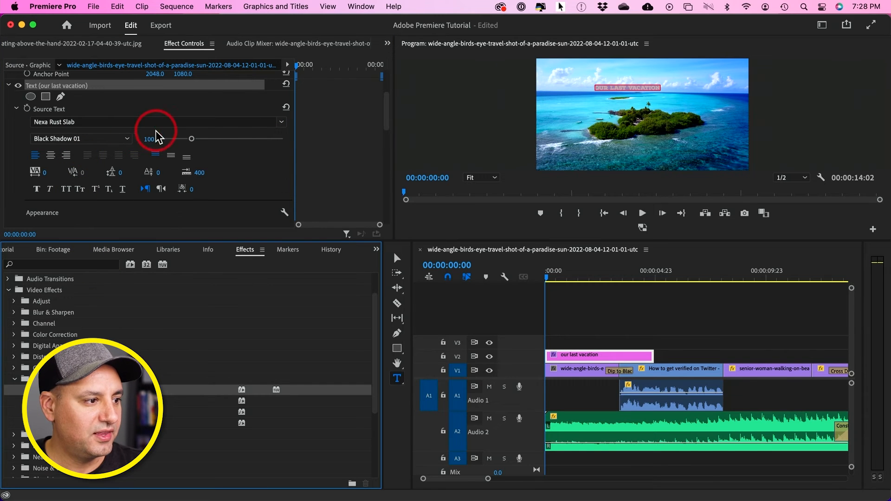
{"action": "left_click", "coordinate": [146, 139]}
{"action": "left_click_drag", "start_coordinate": [149, 137], "coordinate": [211, 137]}
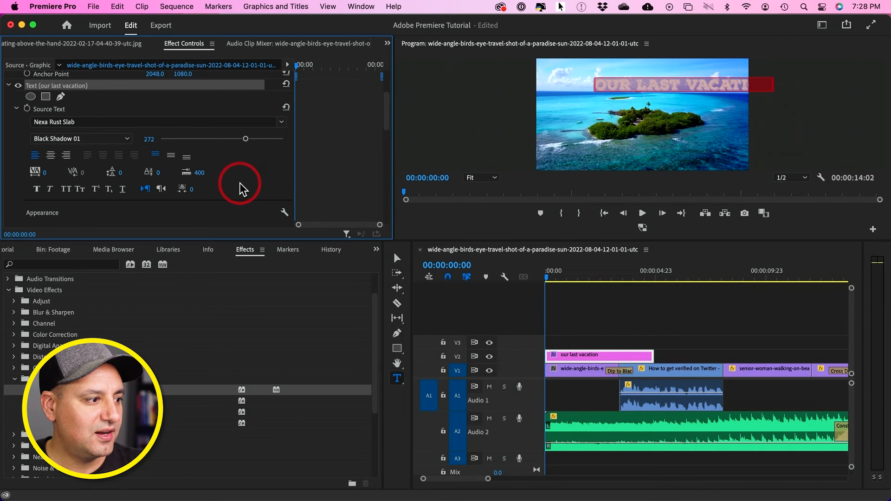
- Shift the title graphic left to a horizontal Vector Motion position of about 1280 so the whole text fits the frame
{"action": "scroll", "coordinate": [242, 191], "scroll_direction": "down", "scroll_amount": 2}
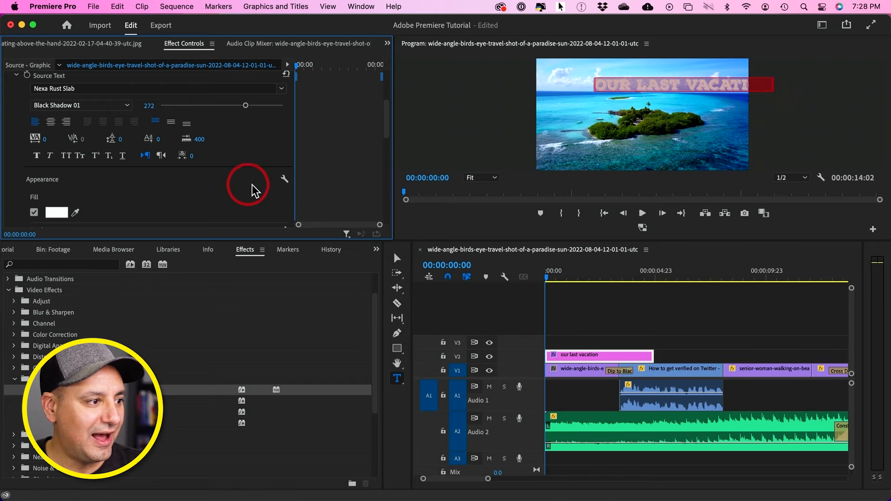
{"action": "left_click_drag", "start_coordinate": [385, 136], "coordinate": [384, 99]}
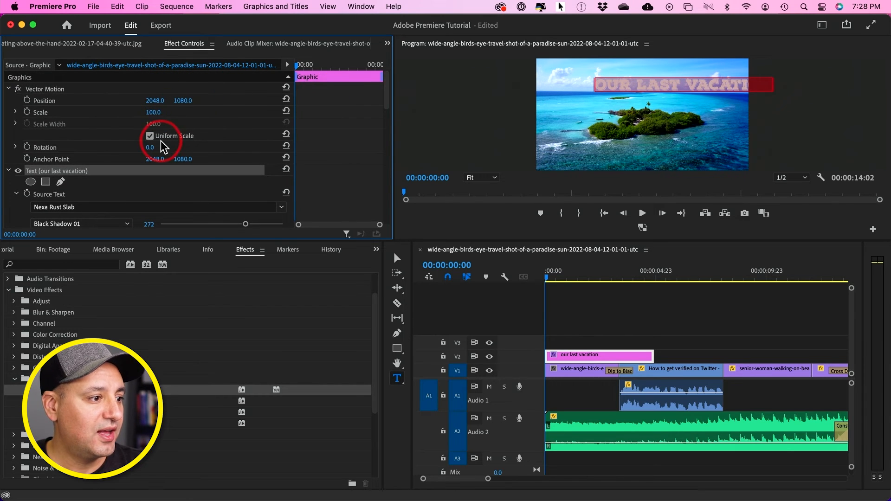
{"action": "left_click_drag", "start_coordinate": [158, 99], "coordinate": [154, 99]}
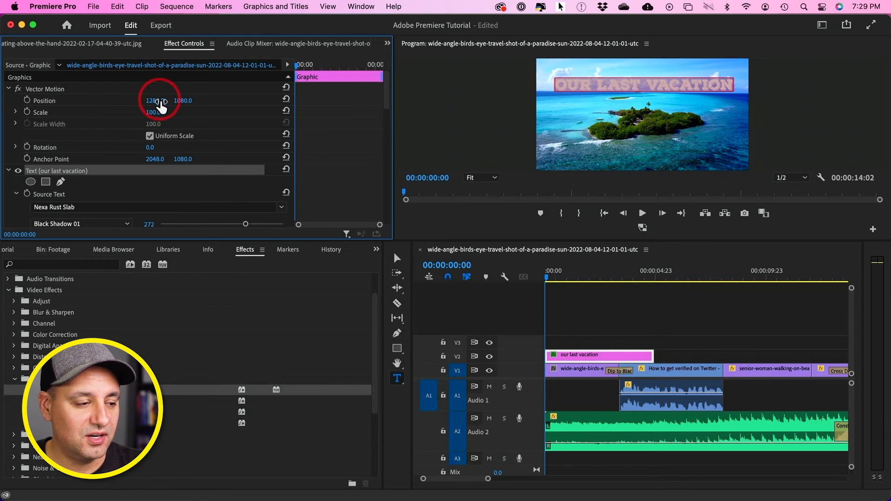
- Scrub and play the opening to check the title over the wide-angle-birds clip, stopping at 00:00:01:07
{"action": "left_click", "coordinate": [611, 318]}
{"action": "left_click", "coordinate": [571, 272]}
{"action": "left_click_drag", "start_coordinate": [569, 269], "coordinate": [443, 272]}
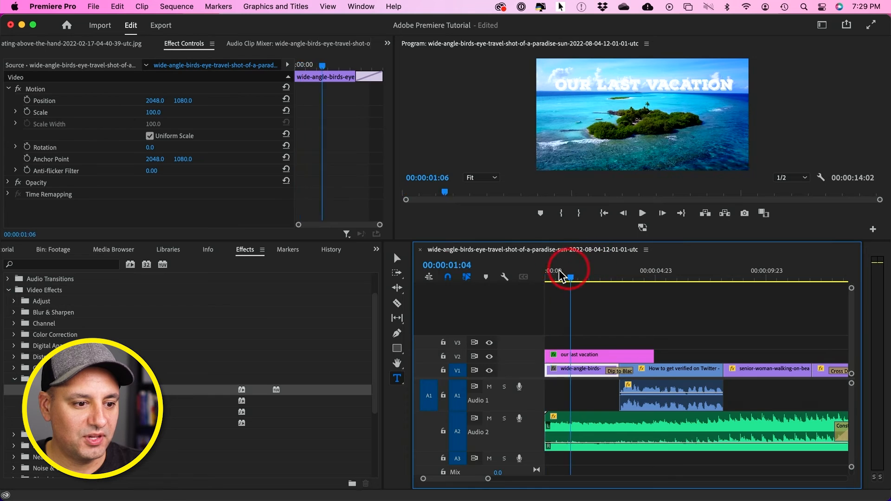
{"action": "key", "text": "space"}
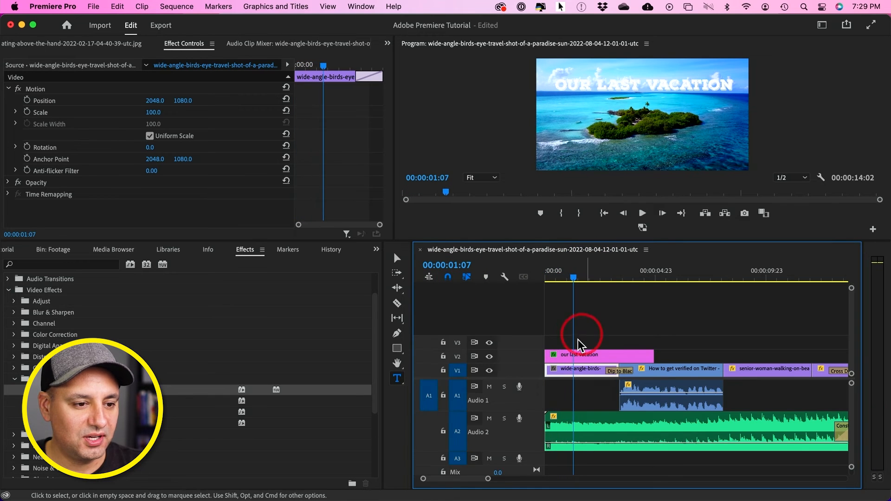
- Change the fill colour of the "our last vacation" title to the near-black 160000
{"action": "left_click", "coordinate": [574, 356]}
{"action": "mouse_move", "coordinate": [389, 117]}
{"action": "left_mouse_down"}
{"action": "mouse_move", "coordinate": [388, 109]}
{"action": "mouse_move", "coordinate": [382, 163]}
{"action": "mouse_move", "coordinate": [379, 139]}
{"action": "left_mouse_up"}
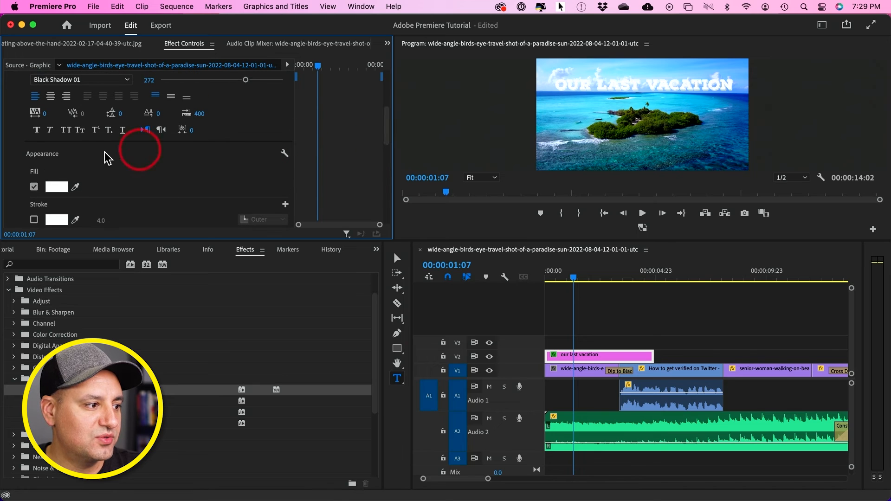
{"action": "left_click", "coordinate": [56, 189]}
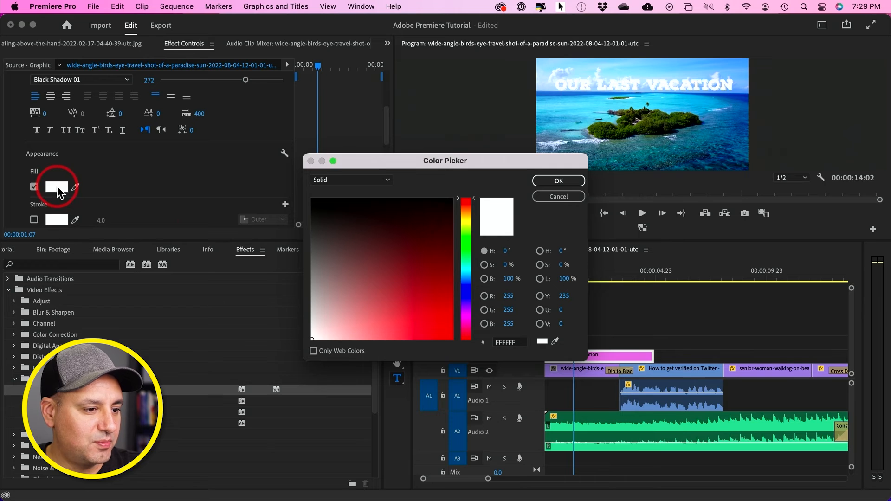
{"action": "mouse_move", "coordinate": [406, 290]}
{"action": "left_mouse_down"}
{"action": "mouse_move", "coordinate": [441, 273]}
{"action": "mouse_move", "coordinate": [388, 247]}
{"action": "mouse_move", "coordinate": [333, 263]}
{"action": "mouse_move", "coordinate": [386, 236]}
{"action": "mouse_move", "coordinate": [436, 240]}
{"action": "mouse_move", "coordinate": [452, 211]}
{"action": "left_mouse_up"}
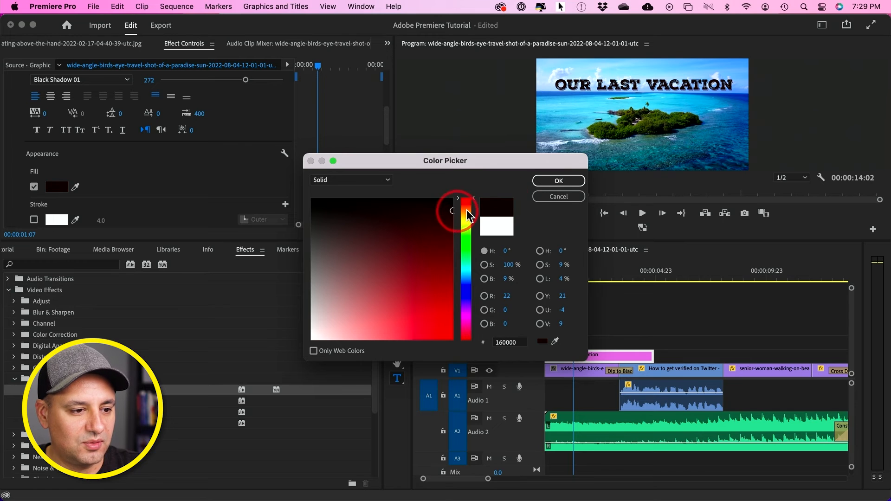
{"action": "left_click", "coordinate": [561, 182]}
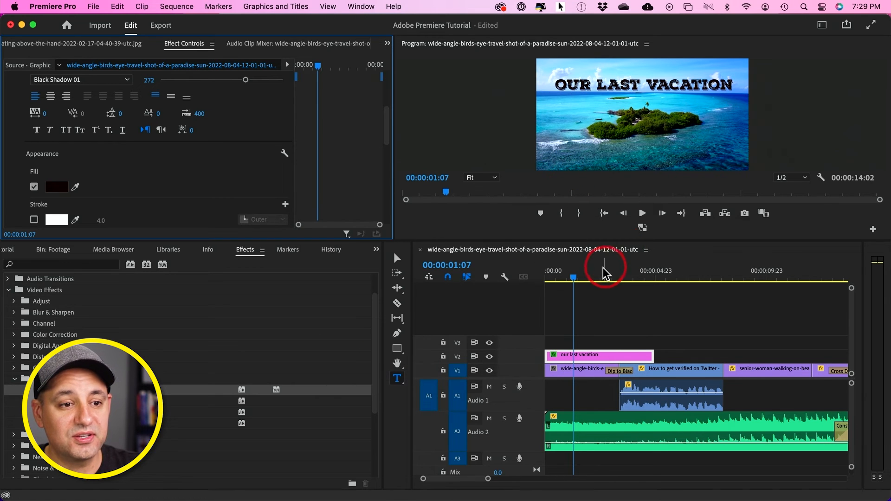
- Apply a Cross Dissolve to the start of the title graphic and play the opening from 00:00:00:00 to check the fade-in
{"action": "left_click_drag", "start_coordinate": [584, 275], "coordinate": [519, 290]}
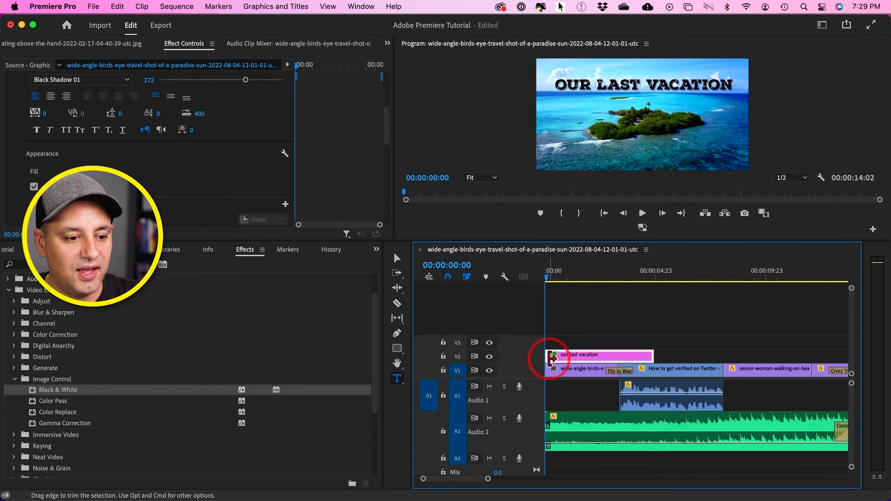
{"action": "left_click", "coordinate": [6, 290]}
{"action": "left_click", "coordinate": [8, 335]}
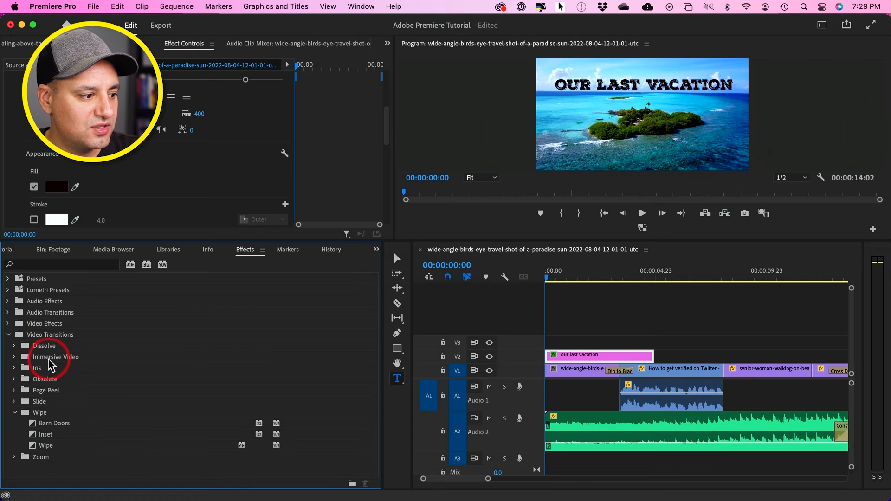
{"action": "left_click", "coordinate": [14, 346]}
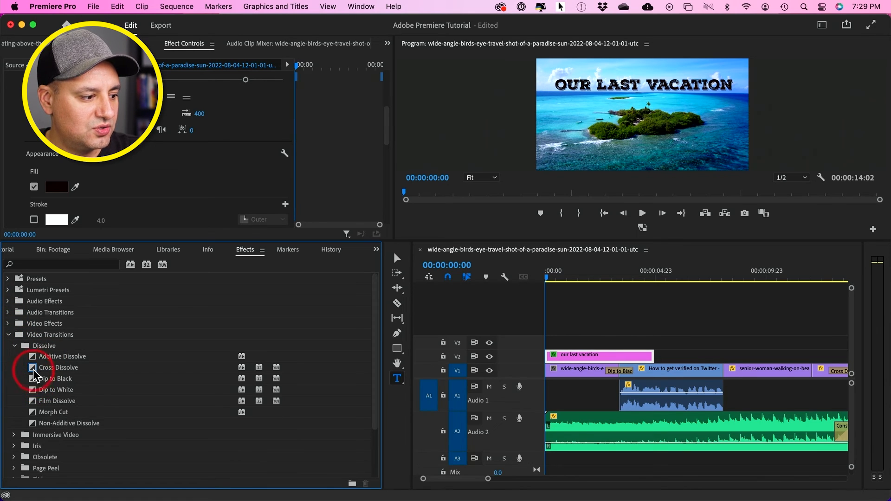
{"action": "left_click_drag", "start_coordinate": [33, 370], "coordinate": [556, 357]}
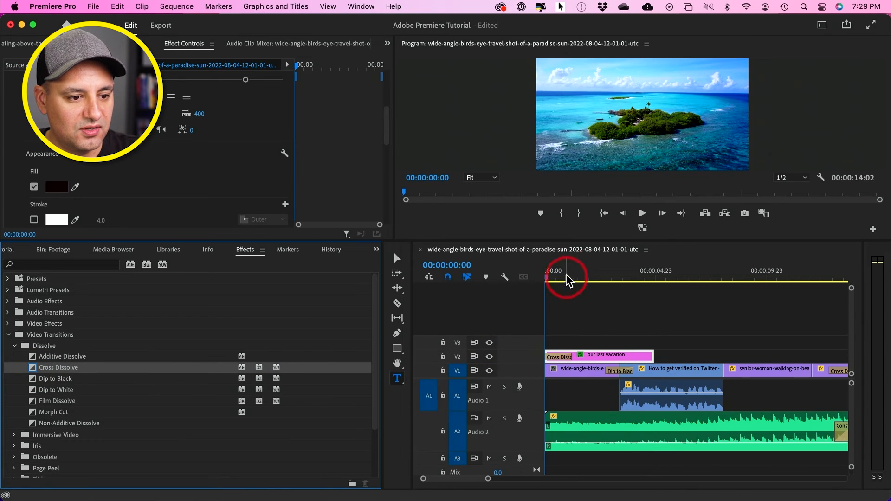
{"action": "left_click", "coordinate": [479, 271]}
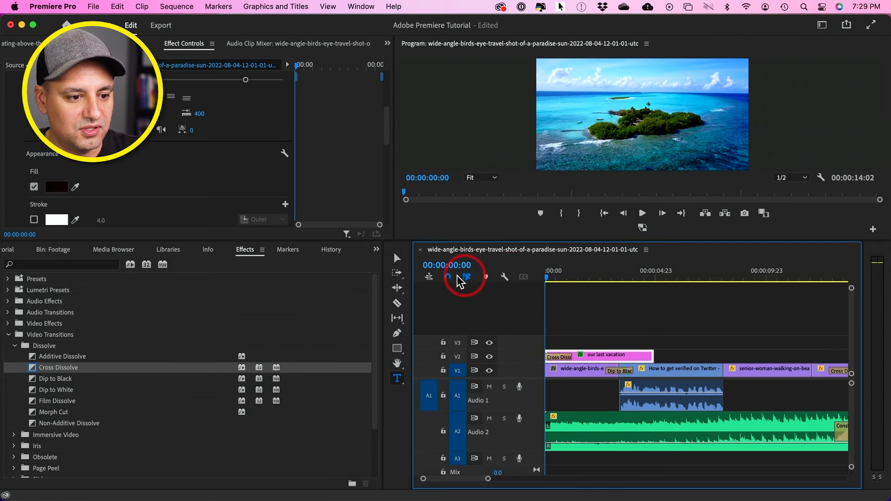
{"action": "key", "text": "space"}
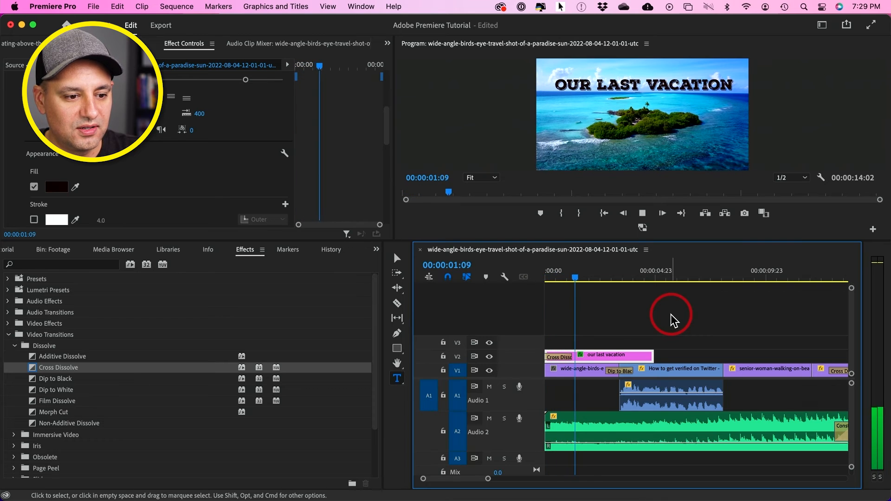
{"action": "key", "text": "space"}
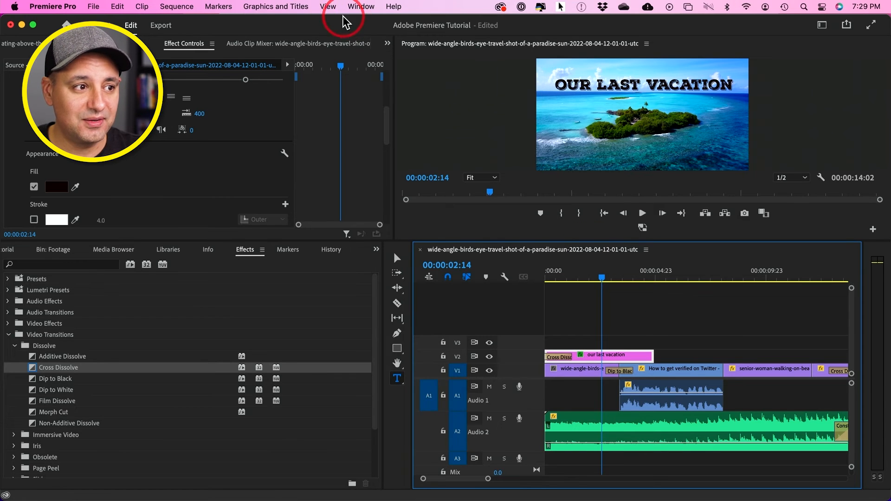
- Switch to the Graphics workspace
{"action": "left_click", "coordinate": [362, 7]}
{"action": "mouse_move", "coordinate": [370, 24]}
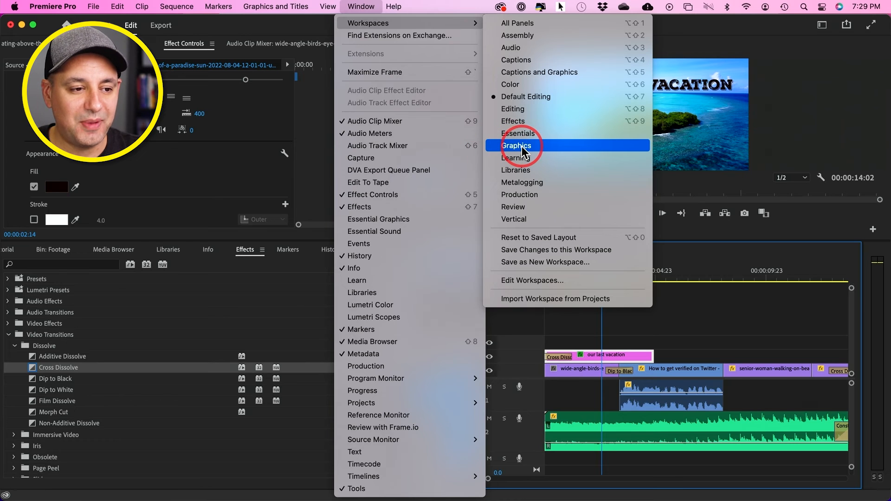
{"action": "left_click", "coordinate": [517, 145]}
- Try the Typography_Slide 01 template on V3 at the sequence start, play it, and delete it
{"action": "scroll", "coordinate": [792, 217], "scroll_direction": "down", "scroll_amount": 15}
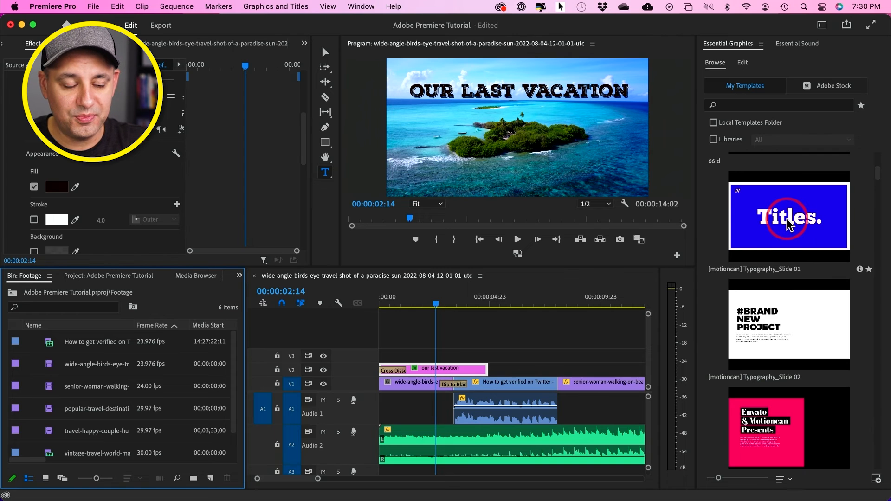
{"action": "left_click_drag", "start_coordinate": [788, 225], "coordinate": [382, 356]}
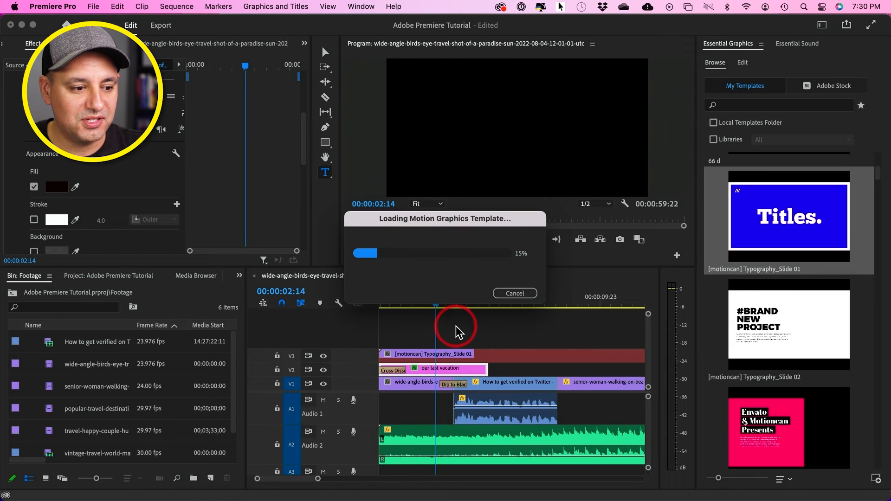
{"action": "left_click", "coordinate": [475, 317]}
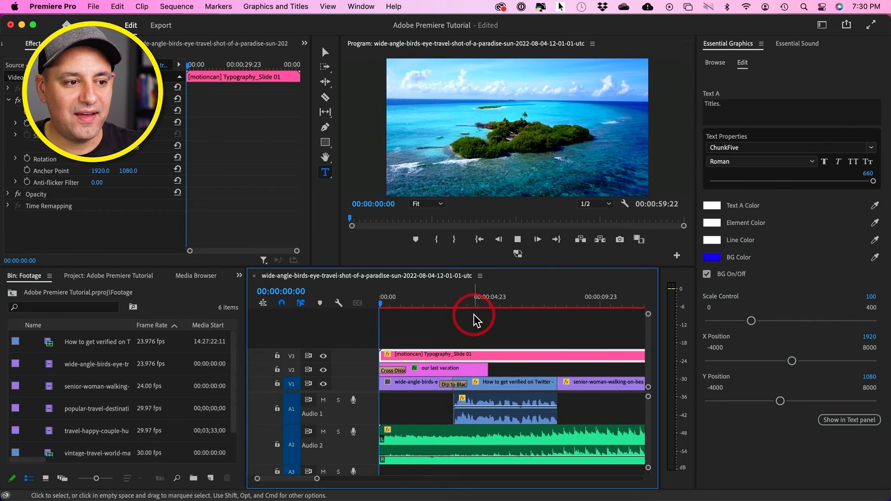
{"action": "key", "text": "space"}
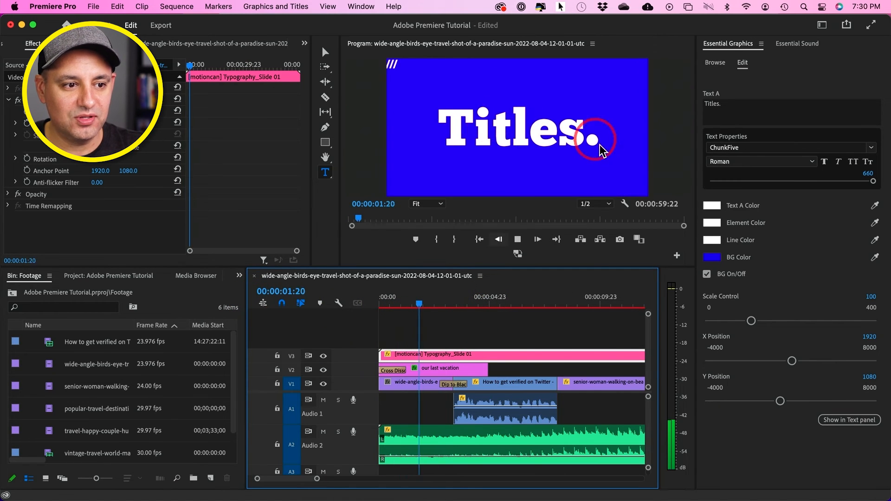
{"action": "key", "text": "space"}
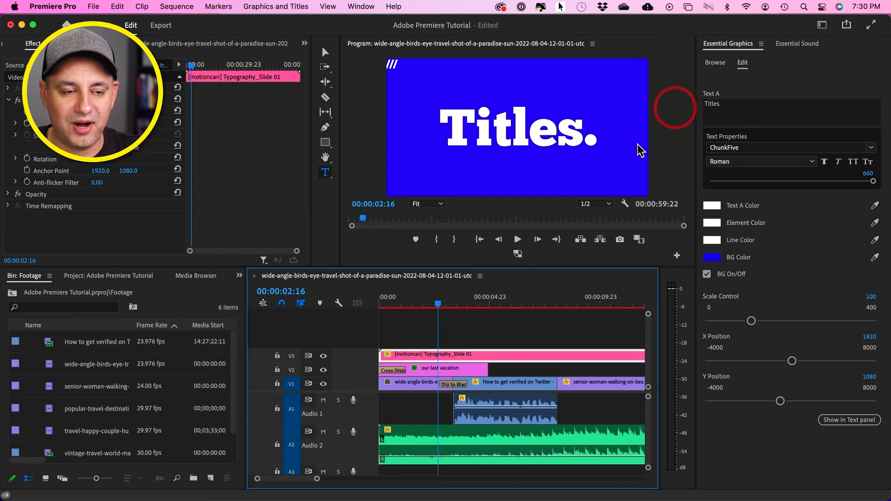
{"action": "key", "text": "Delete"}
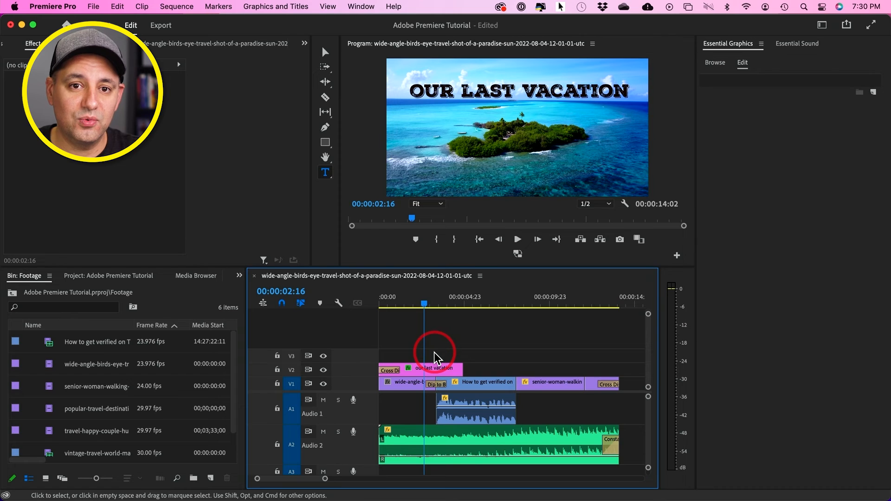
- Trim the end of the title graphic on V2 to match the end of the wide-angle-birds clip
{"action": "mouse_move", "coordinate": [414, 304]}
{"action": "left_mouse_down"}
{"action": "mouse_move", "coordinate": [385, 304]}
{"action": "mouse_move", "coordinate": [423, 307]}
{"action": "left_mouse_up"}
{"action": "left_click_drag", "start_coordinate": [460, 362], "coordinate": [435, 367]}
{"action": "mouse_move", "coordinate": [411, 307]}
{"action": "left_mouse_down"}
{"action": "mouse_move", "coordinate": [398, 303]}
{"action": "mouse_move", "coordinate": [472, 304]}
{"action": "mouse_move", "coordinate": [409, 308]}
{"action": "left_mouse_up"}
{"action": "left_click_drag", "start_coordinate": [436, 367], "coordinate": [622, 366]}
{"action": "left_click_drag", "start_coordinate": [409, 302], "coordinate": [411, 324]}
{"action": "left_click_drag", "start_coordinate": [619, 367], "coordinate": [431, 368]}
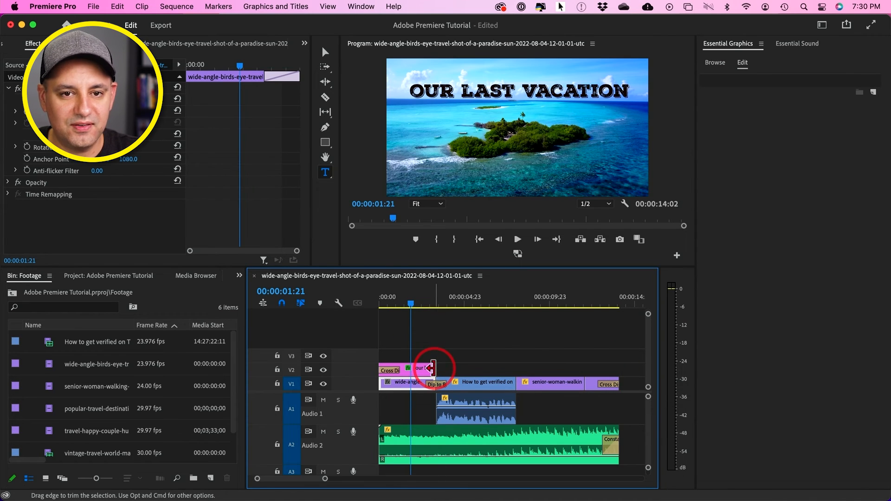
{"action": "left_click", "coordinate": [496, 359]}
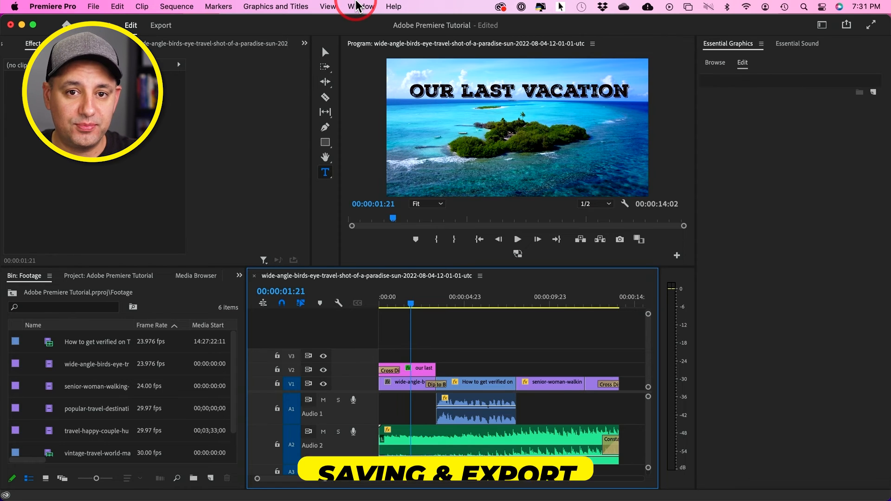
- Save the project under the new name "Adobe Premiere Tutorial-v2" in the Project Files folder
{"action": "left_click", "coordinate": [101, 10]}
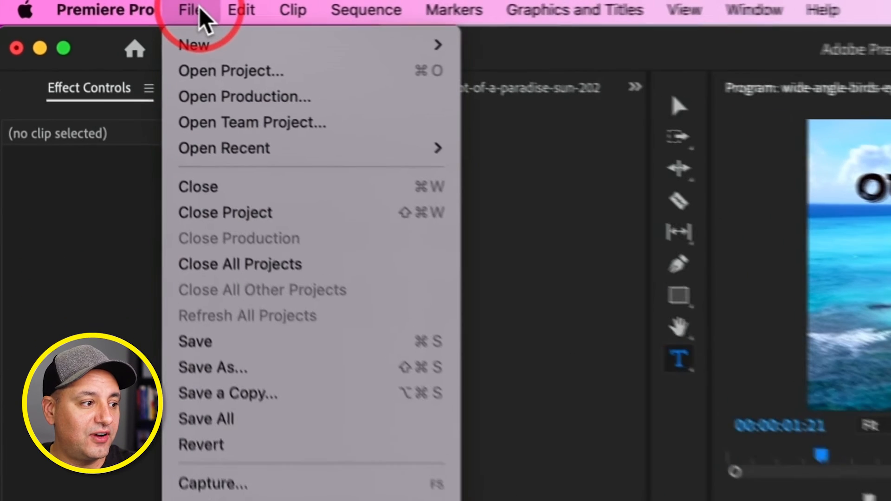
{"action": "left_click", "coordinate": [121, 177]}
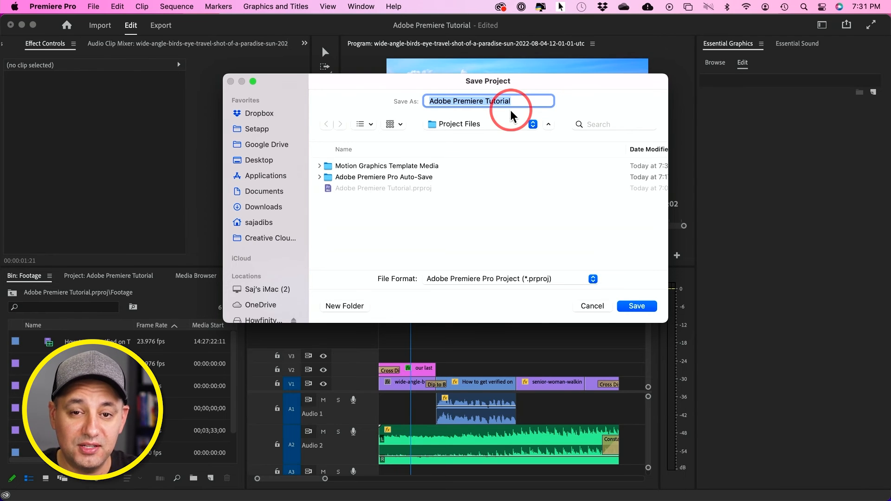
{"action": "left_click", "coordinate": [320, 177]}
{"action": "left_click", "coordinate": [320, 178]}
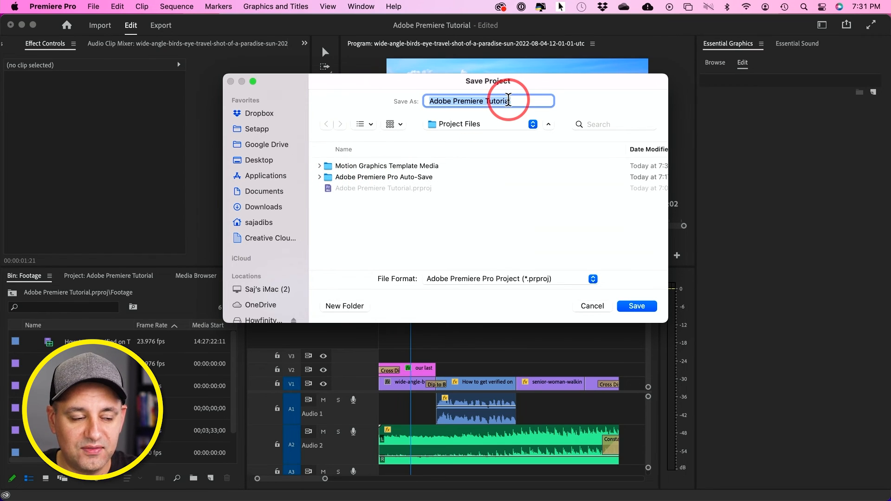
{"action": "left_click", "coordinate": [514, 102]}
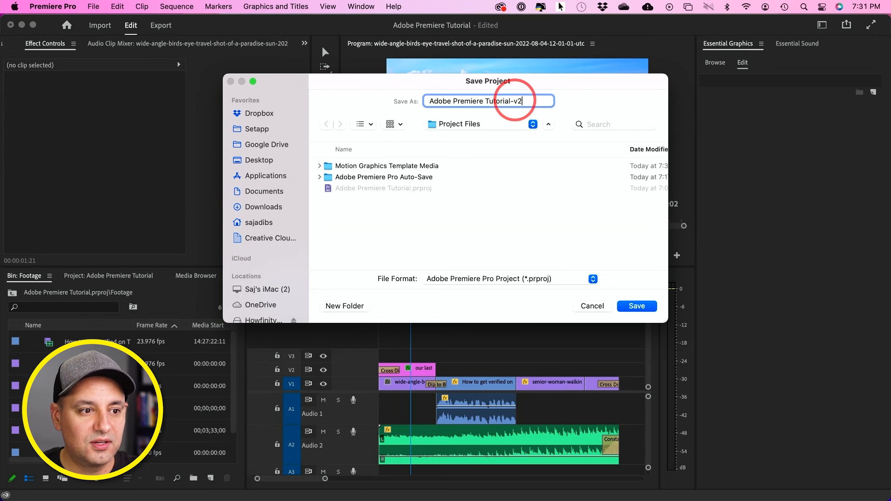
{"action": "left_click", "coordinate": [637, 307]}
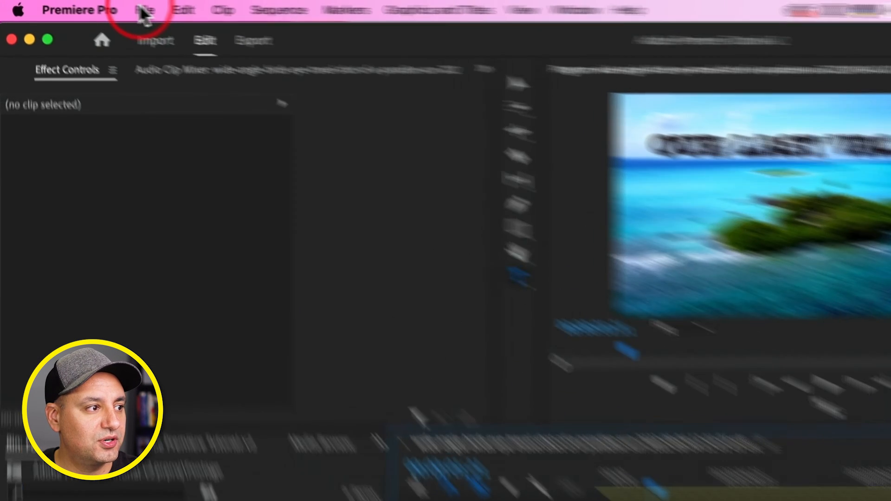
- Start a media export of the sequence and name the output file "our last vacation"
{"action": "left_click", "coordinate": [93, 6]}
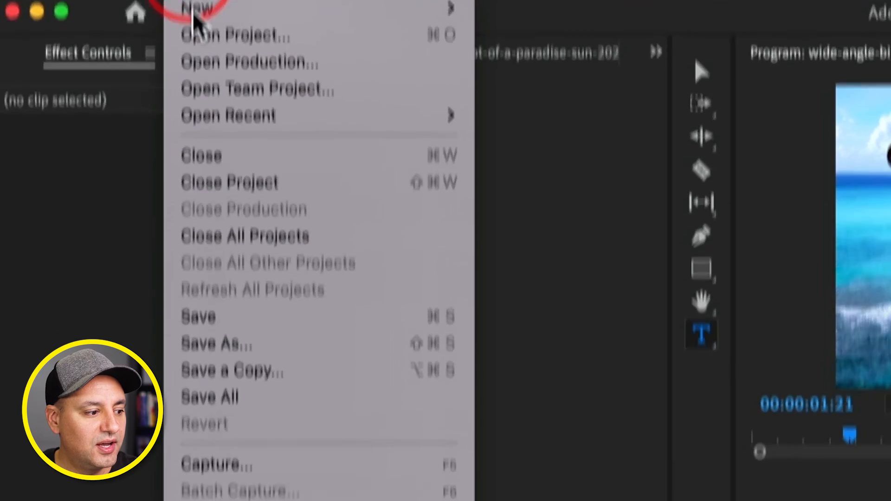
{"action": "mouse_move", "coordinate": [233, 299]}
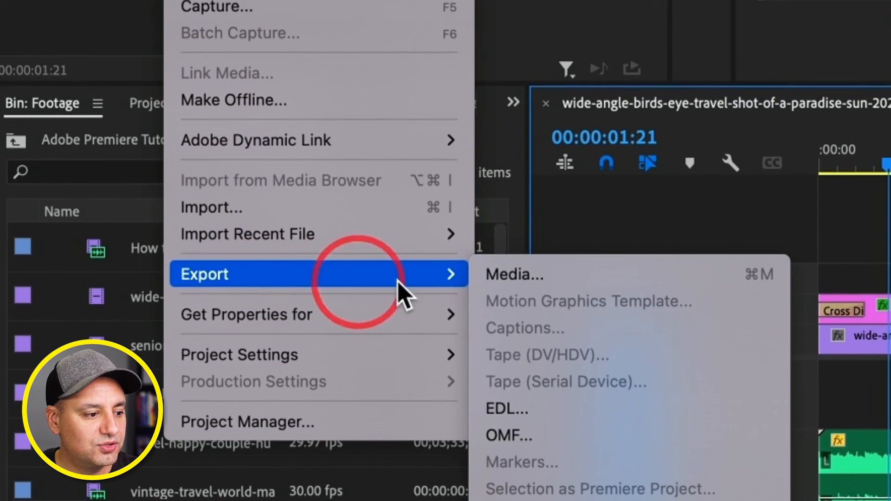
{"action": "left_click", "coordinate": [582, 279]}
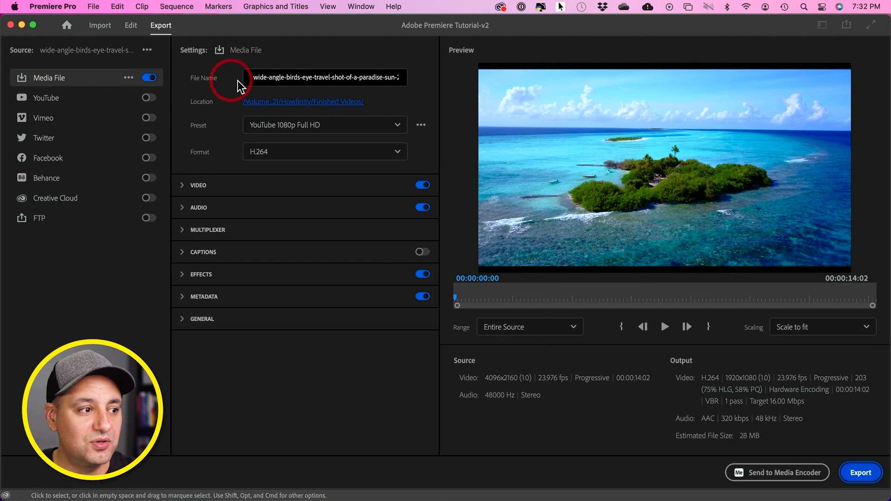
{"action": "left_click", "coordinate": [297, 78]}
{"action": "key", "text": "super+a"}
{"action": "key", "text": "BackSpace"}
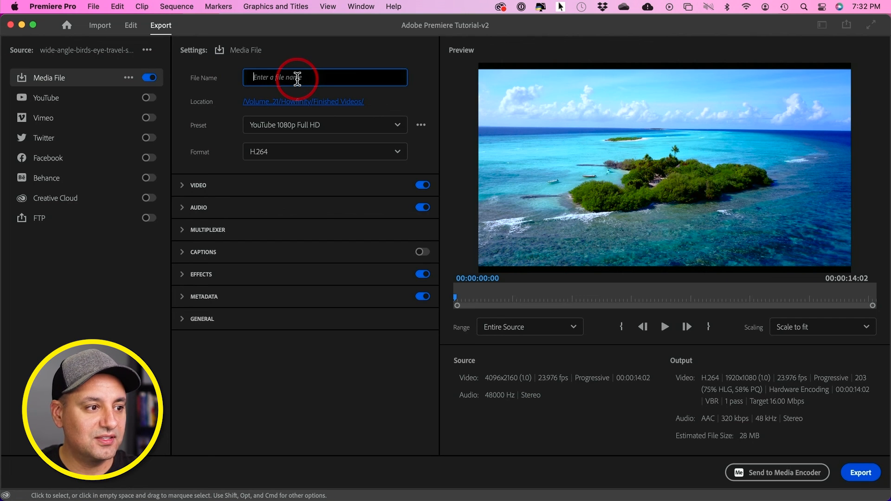
{"action": "type", "text": "our last va"}
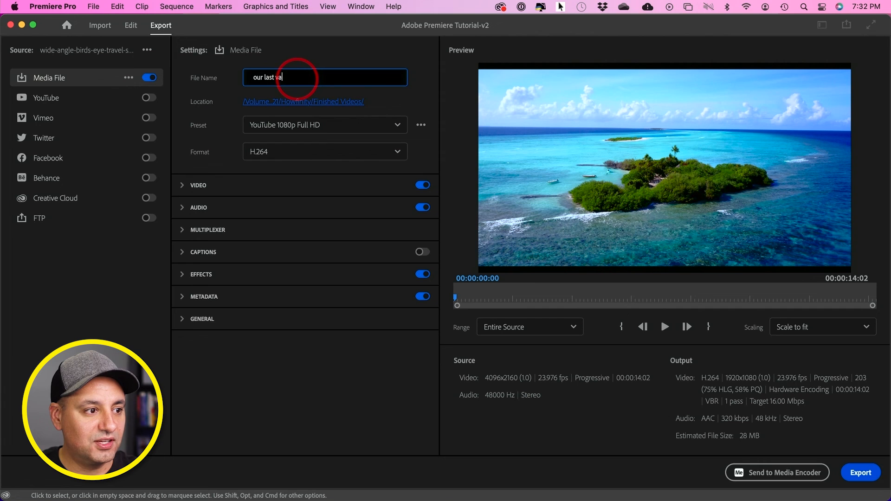
{"action": "type", "text": "cation"}
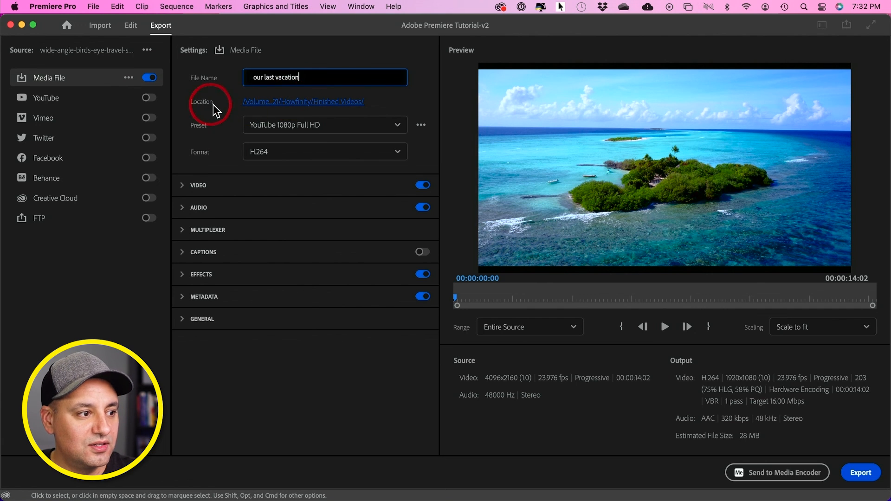
- Set the export location to a new folder named "Finished Files" inside the Adobe Premiere Pro Tutorial folder
{"action": "left_click", "coordinate": [268, 102]}
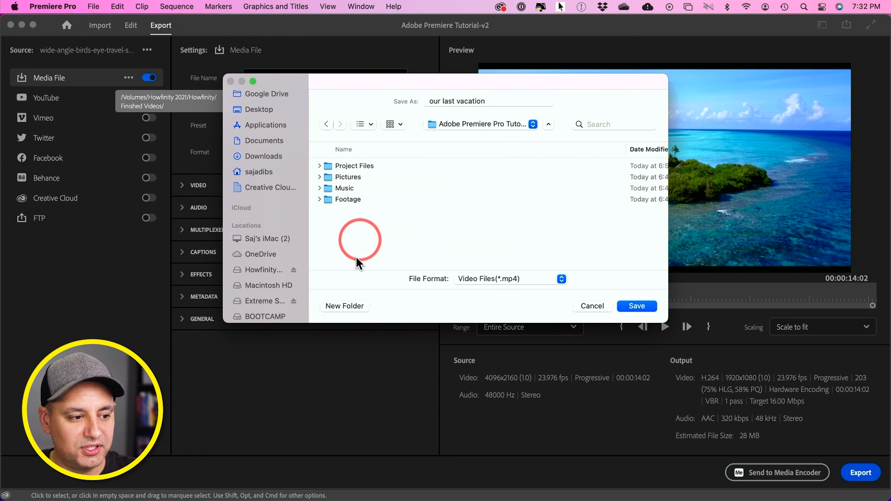
{"action": "left_click", "coordinate": [345, 305]}
{"action": "type", "text": "Finished F"}
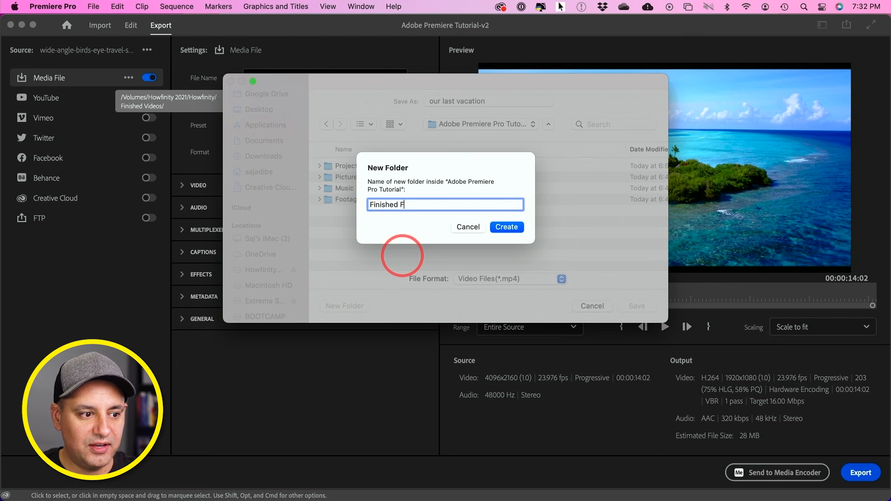
{"action": "type", "text": "iles"}
{"action": "key", "text": "Return"}
{"action": "left_click", "coordinate": [637, 306]}
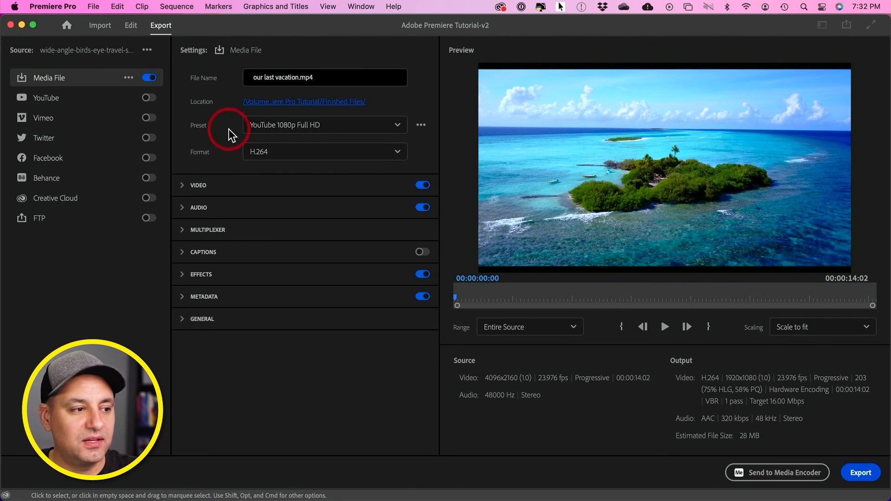
- Switch the export preset to YouTube 2160p 4K Ultra HD and back to YouTube 1080p Full HD
{"action": "left_click", "coordinate": [270, 133]}
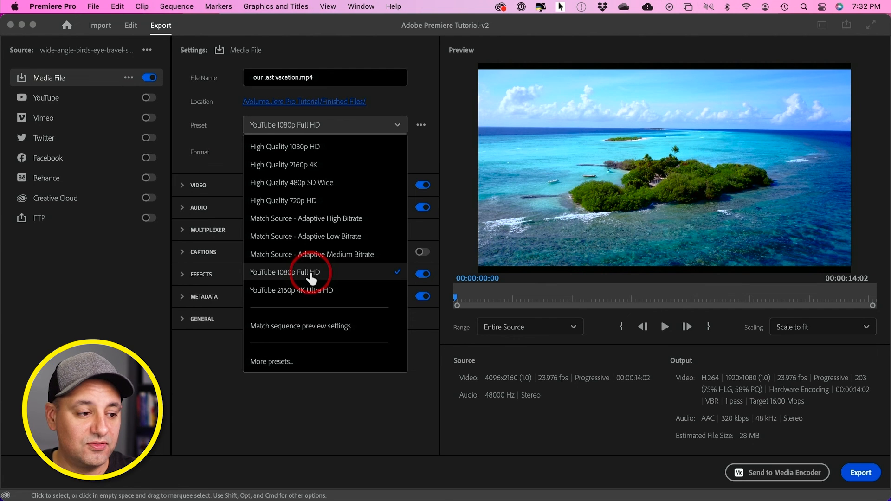
{"action": "left_click", "coordinate": [307, 290]}
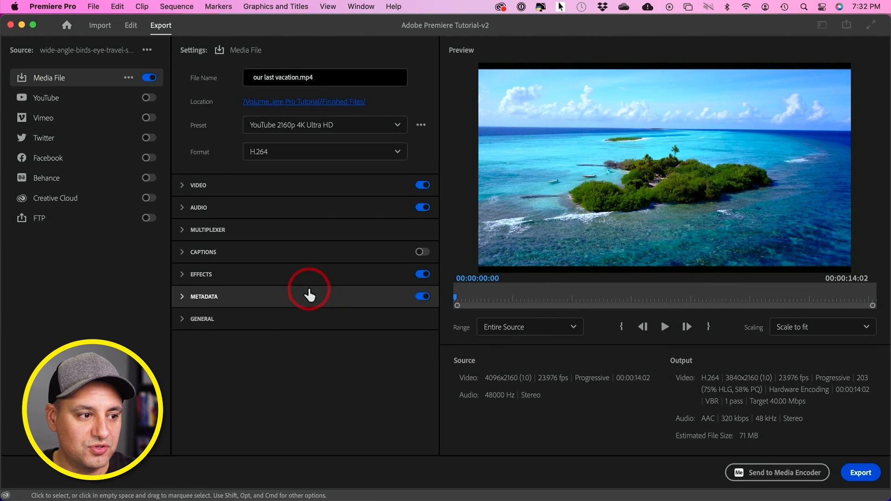
{"action": "left_click", "coordinate": [296, 128]}
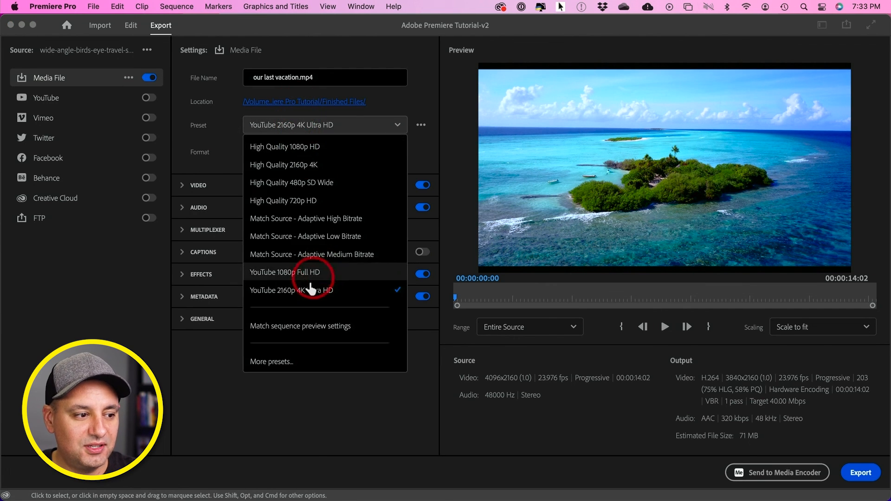
{"action": "left_click", "coordinate": [294, 274]}
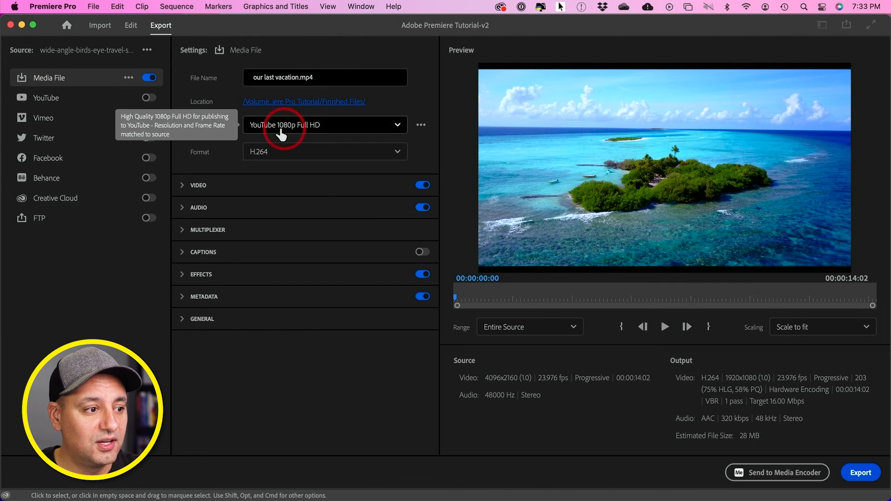
- Set the export format to H.264 with the High Quality 1080p HD preset
{"action": "left_click", "coordinate": [281, 154]}
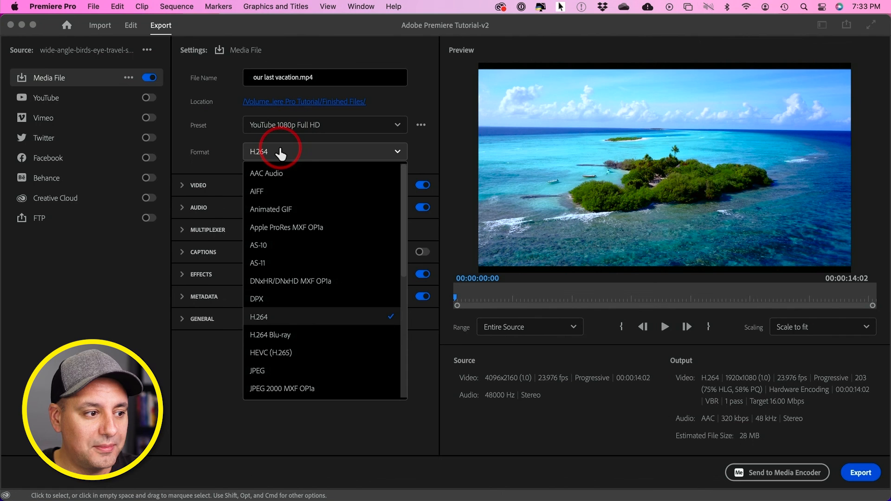
{"action": "left_click", "coordinate": [327, 321]}
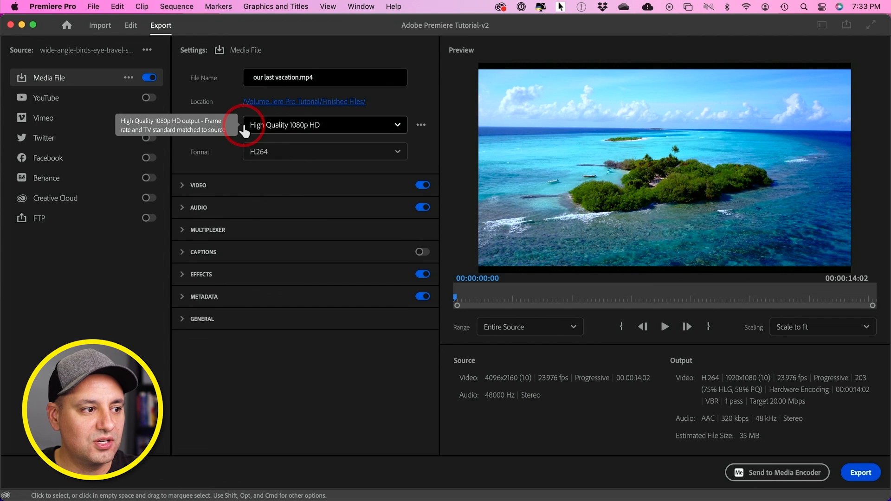
{"action": "left_click", "coordinate": [281, 131]}
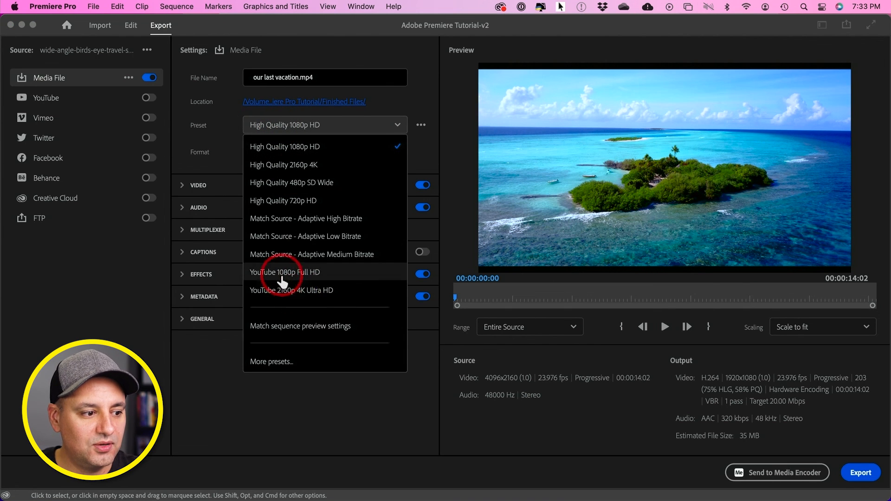
{"action": "left_click", "coordinate": [219, 131]}
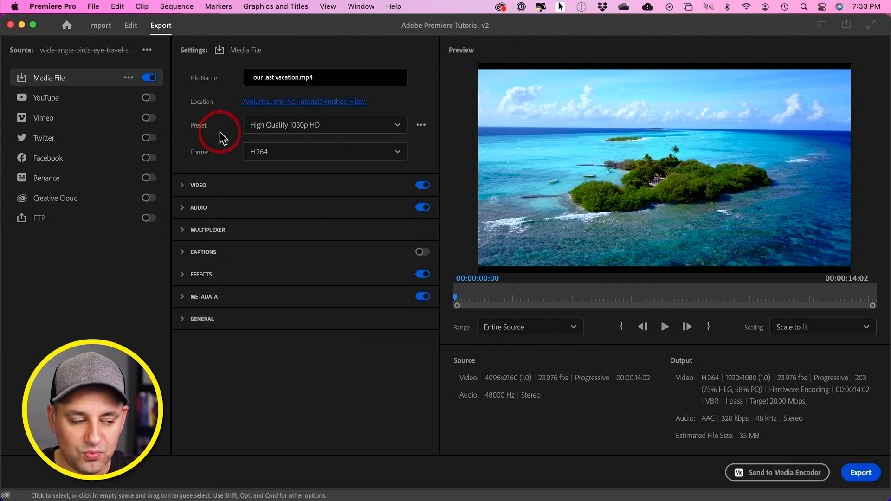
- Export the sequence immediately with the current settings and place the playhead at the end of the timeline
{"action": "left_click", "coordinate": [223, 186]}
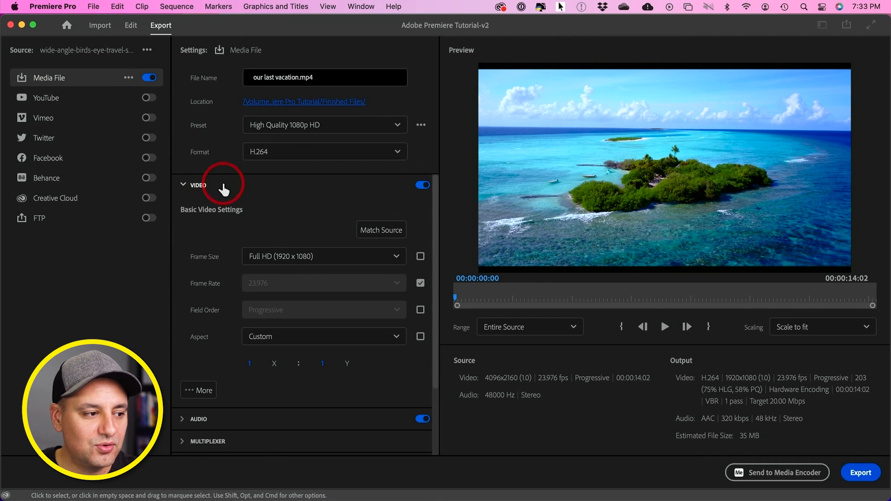
{"action": "left_click", "coordinate": [224, 188]}
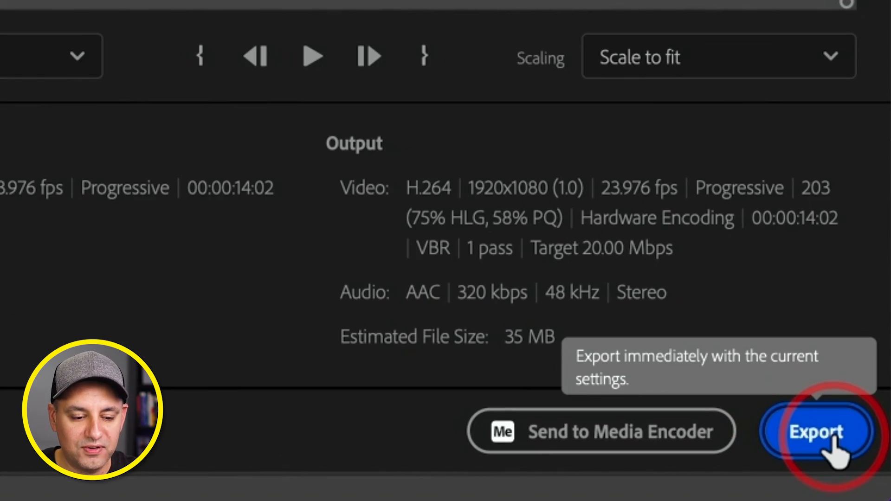
{"action": "left_click", "coordinate": [831, 441]}
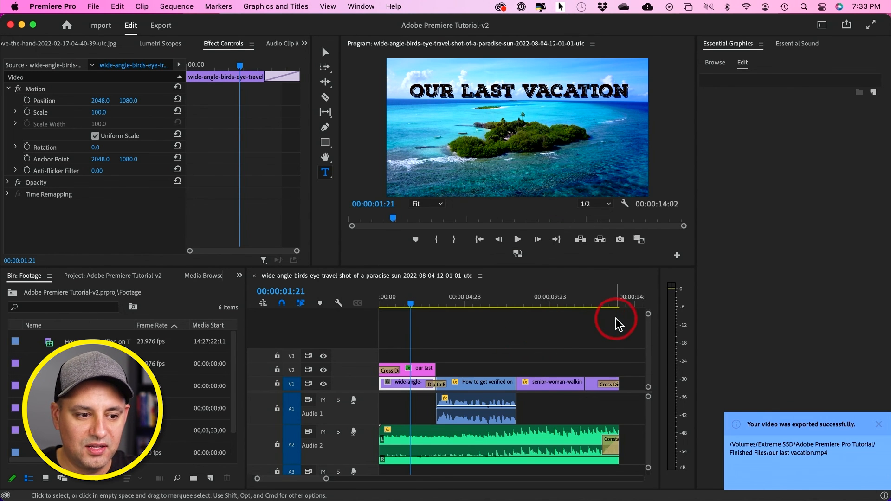
{"action": "left_click", "coordinate": [620, 305]}
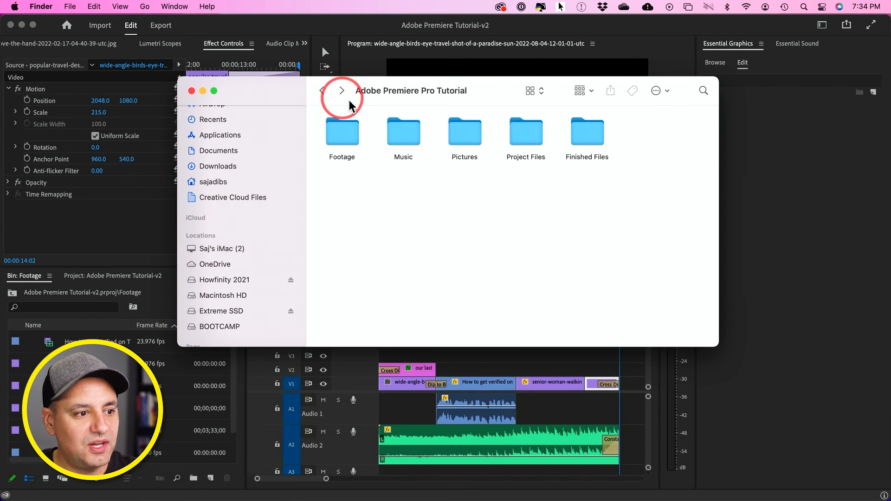
- Open the Finished Files folder in Finder and preview "our last vacation.mp4", scrubbing through the video to check it
{"action": "double_click", "coordinate": [580, 138]}
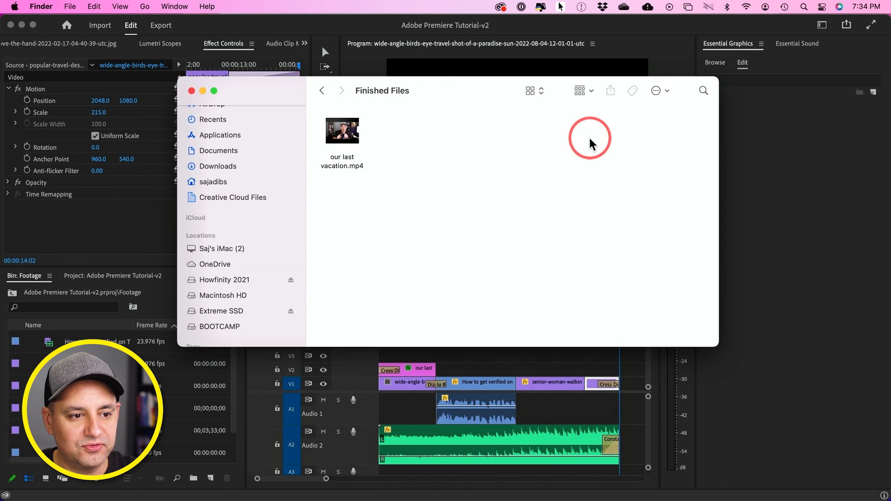
{"action": "left_click", "coordinate": [357, 137]}
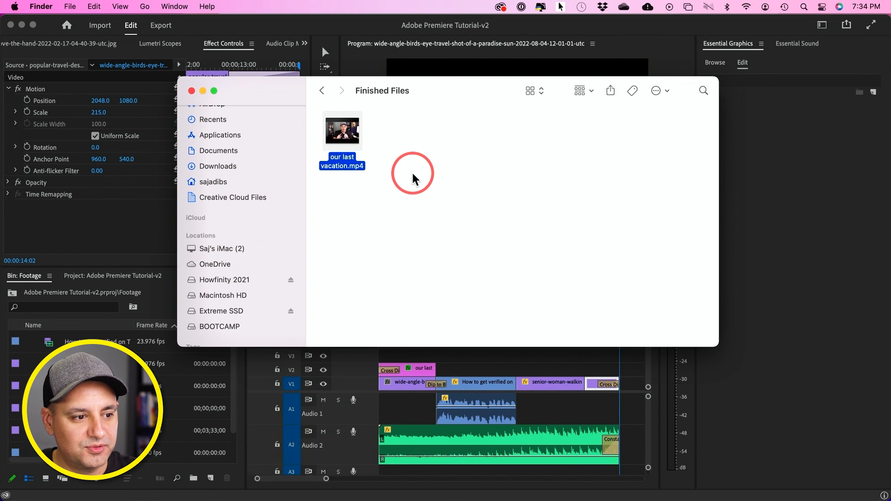
{"action": "key", "text": "space"}
{"action": "left_click_drag", "start_coordinate": [265, 468], "coordinate": [725, 467]}
{"action": "key", "text": "space"}
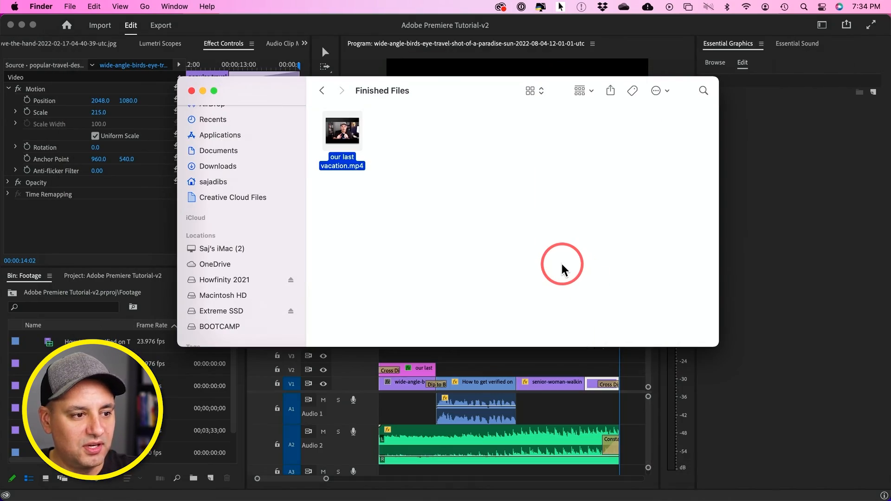